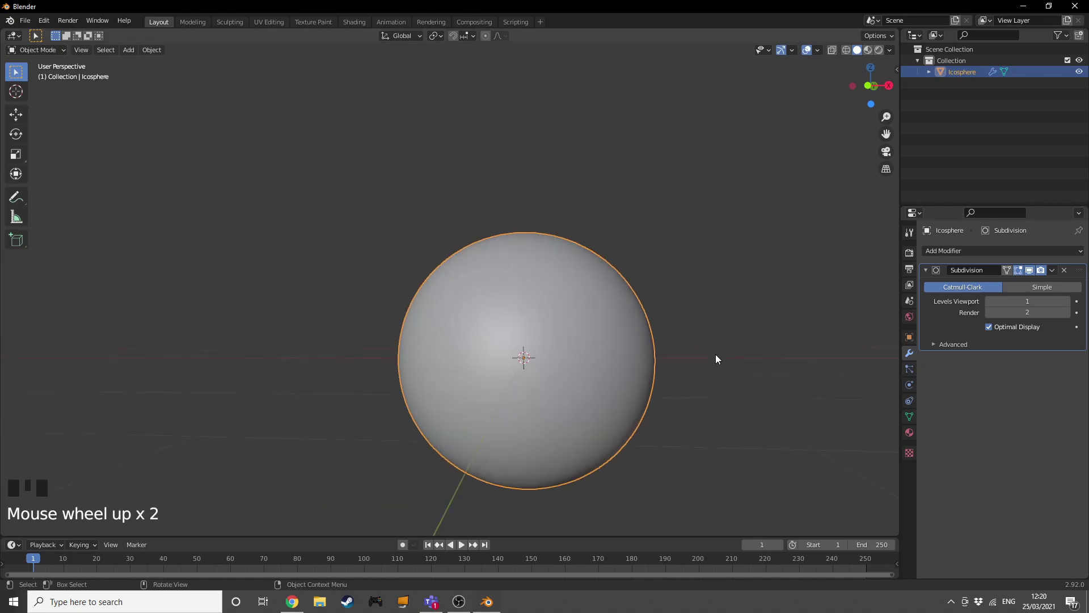
- Add a cylinder mesh at the centre of the scene
scroll(716, 356, down, 3)
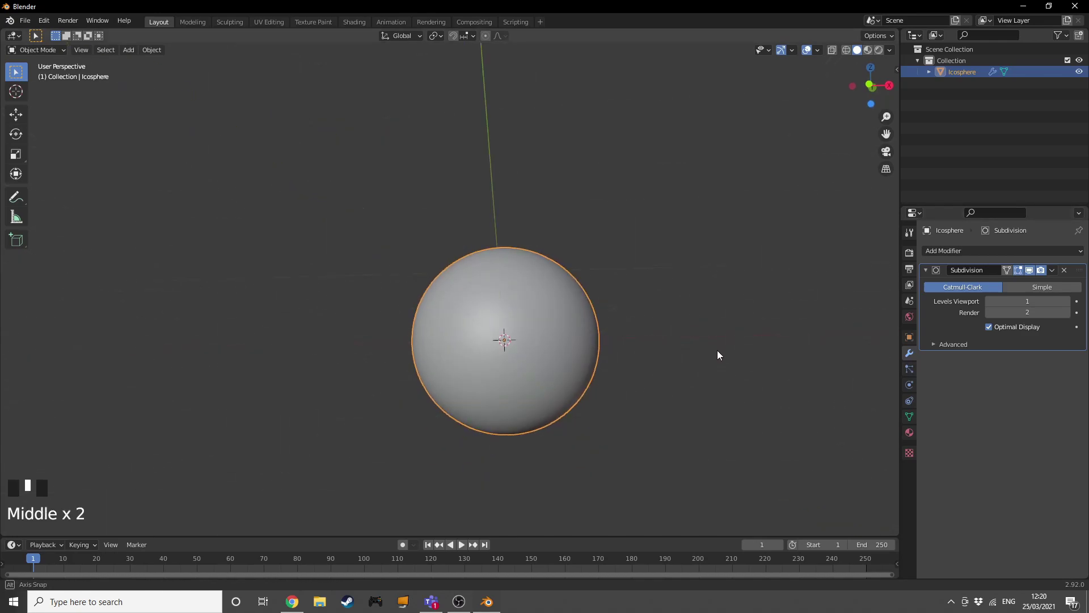
scroll(716, 354, down, 2)
middle_drag(638, 352, 630, 343)
key(shift+a)
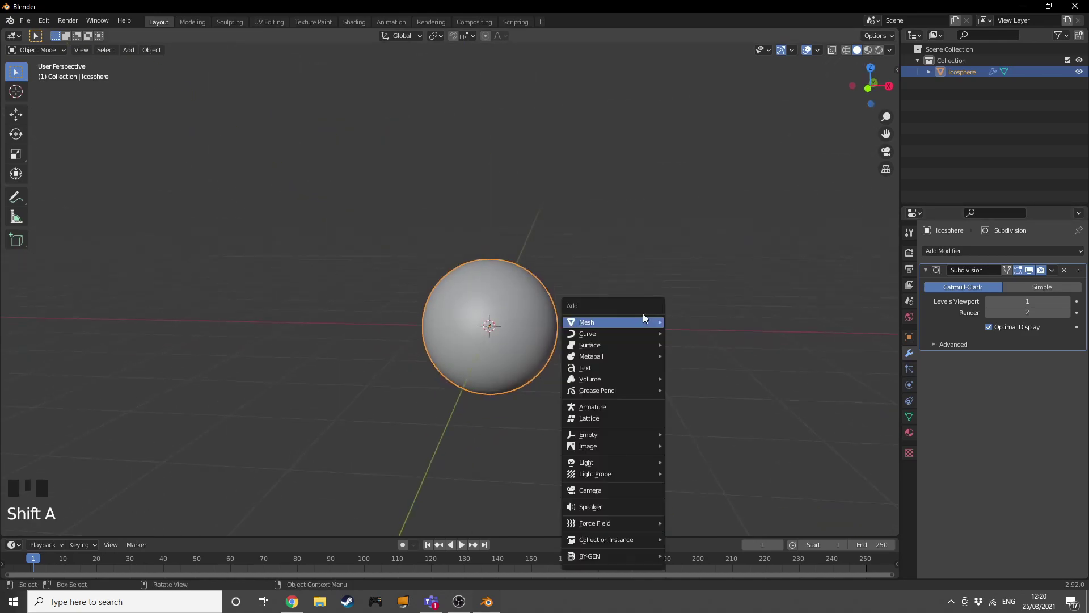
mouse_move(643, 315)
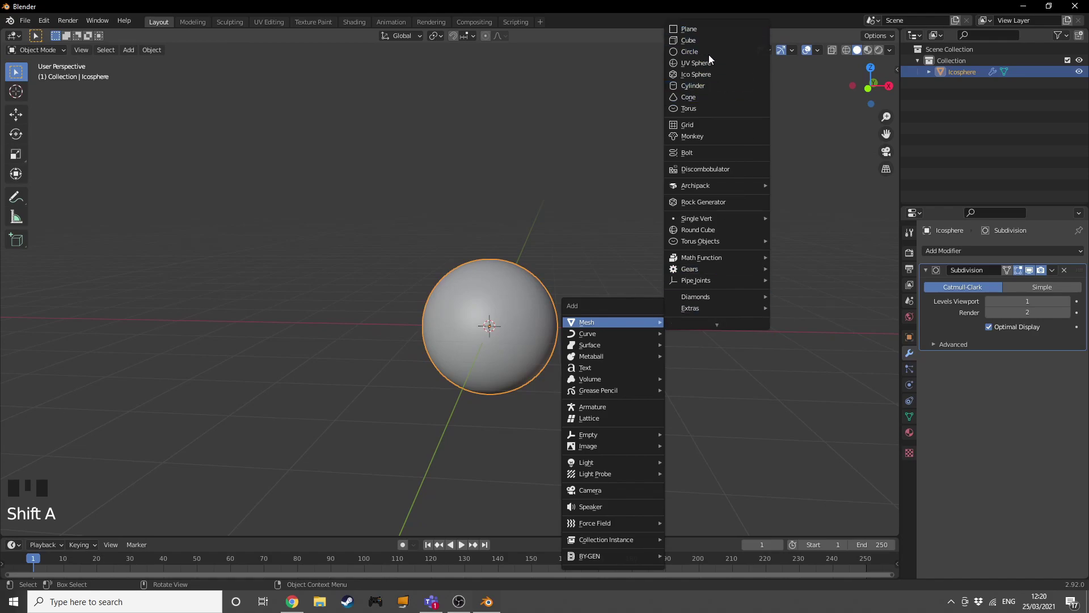
click(700, 86)
- Thin the cylinder into a stick by scaling X and Y to about 0.048, and lower it about 1.64 m along Z
key(KP_1)
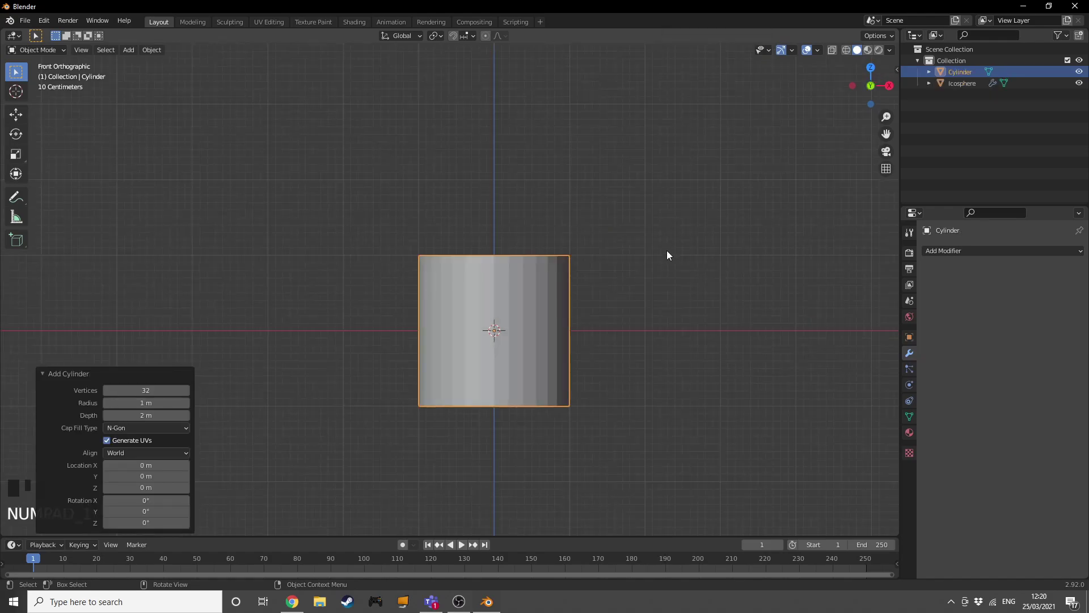
key(s)
key(shift+z)
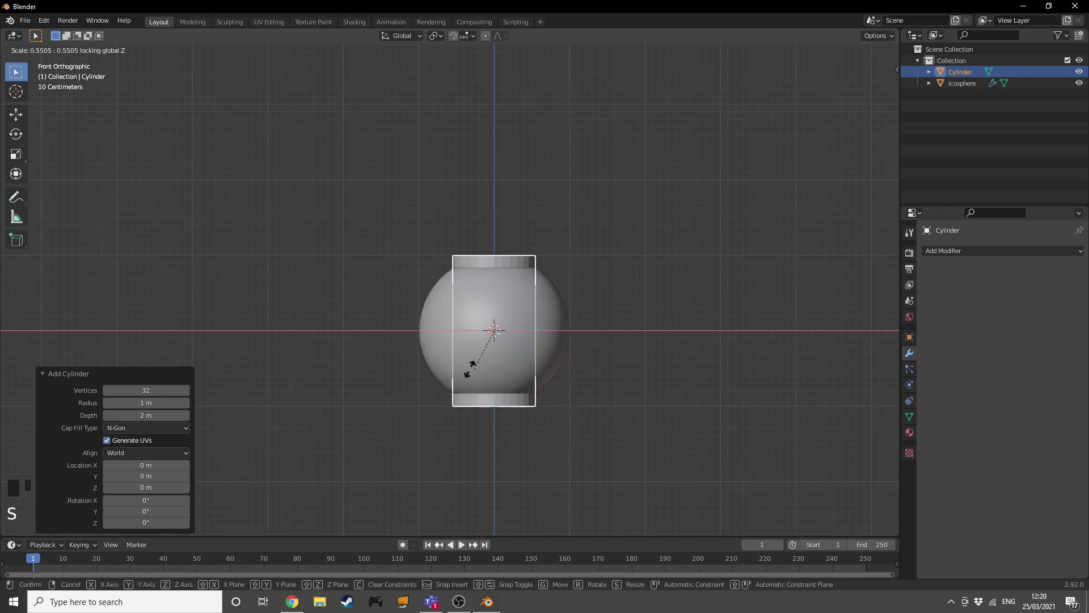
click(366, 356)
key(g)
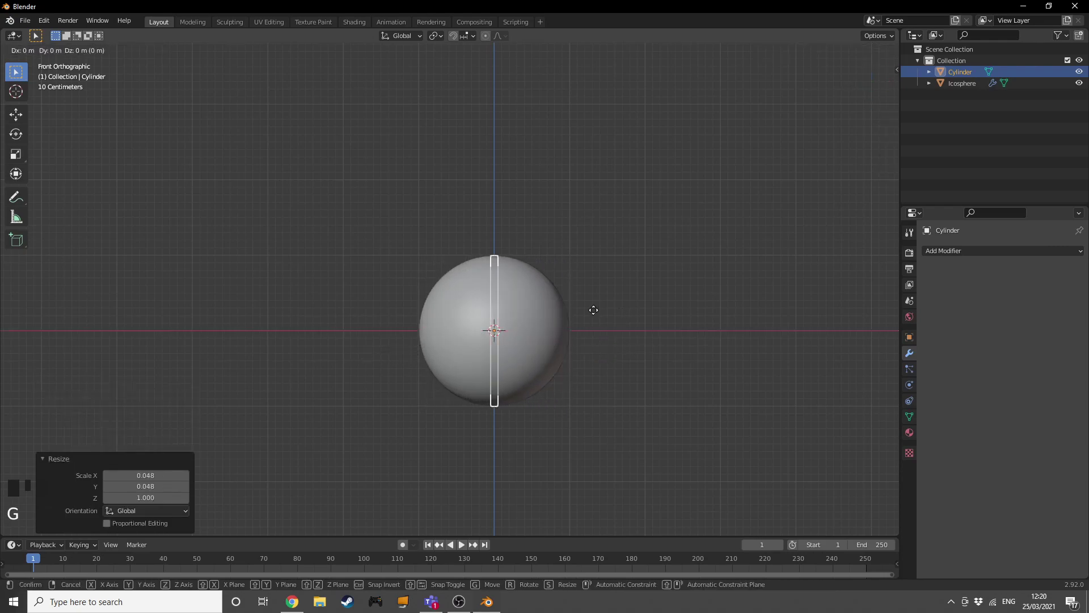
key(z)
click(579, 434)
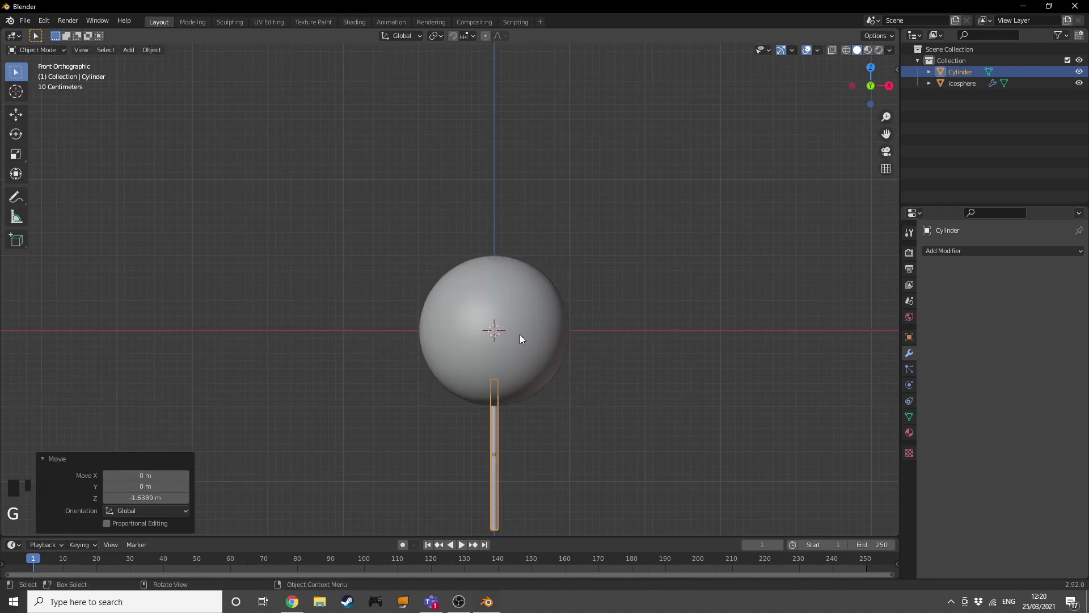
- Scale the sphere uniformly to about 0.635 so it rests on the upper end of the stick
click(539, 337)
key(s)
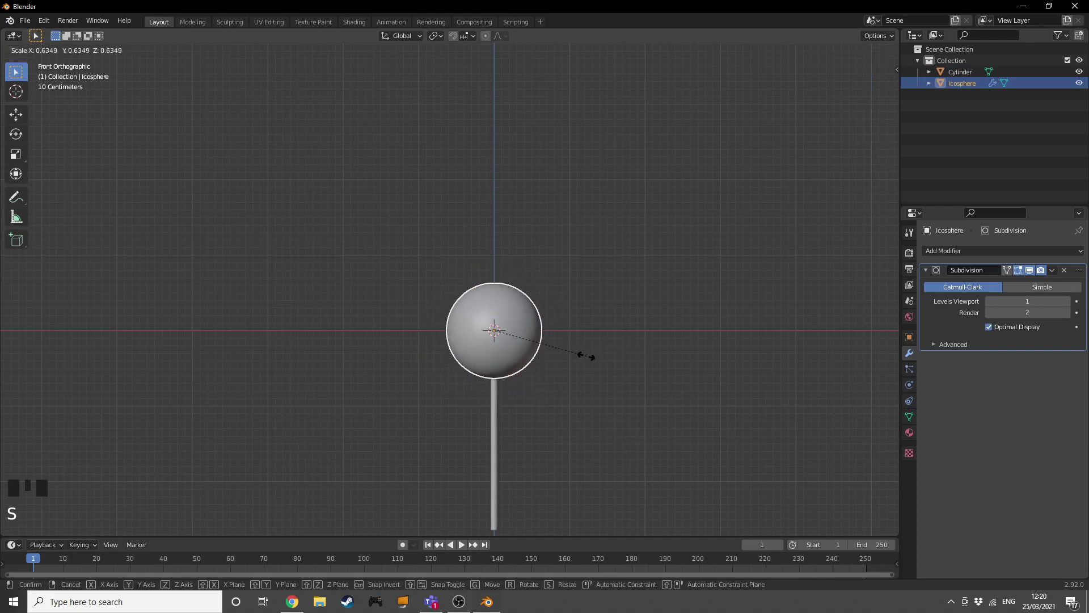
click(582, 364)
- Add a torus with a major radius of 0.72 m and a minor radius of 0.47 m
scroll(581, 364, up, 4)
shift+middle_drag(652, 414, 617, 318)
scroll(617, 316, down, 3)
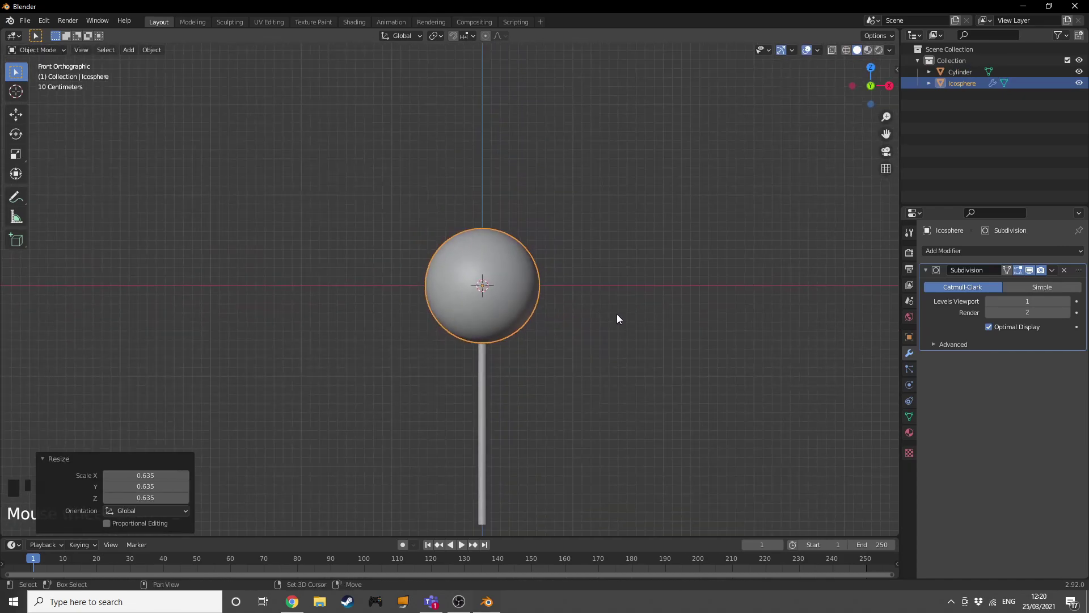
key(shift+a)
mouse_move(616, 306)
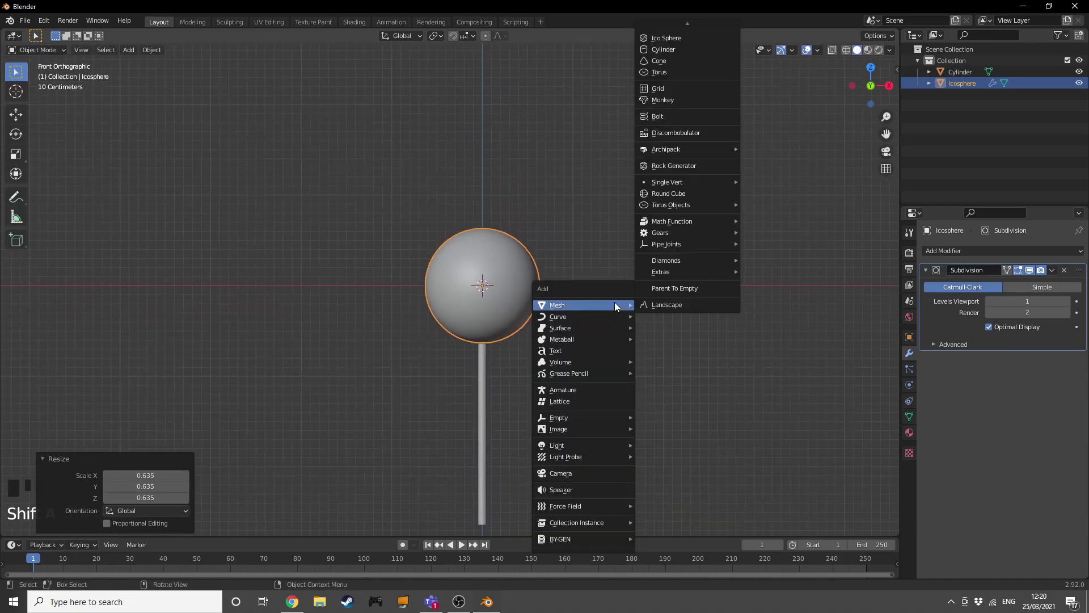
click(660, 79)
middle_drag(486, 417, 500, 400)
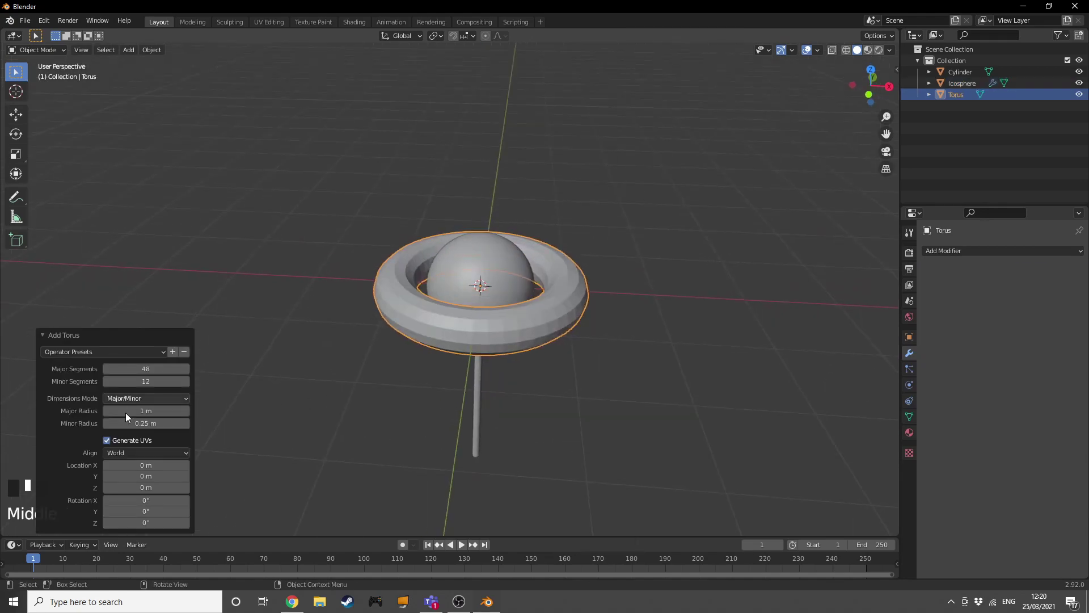
mouse_move(146, 411)
mouse_down()
mouse_move(124, 410)
mouse_move(146, 423)
mouse_up()
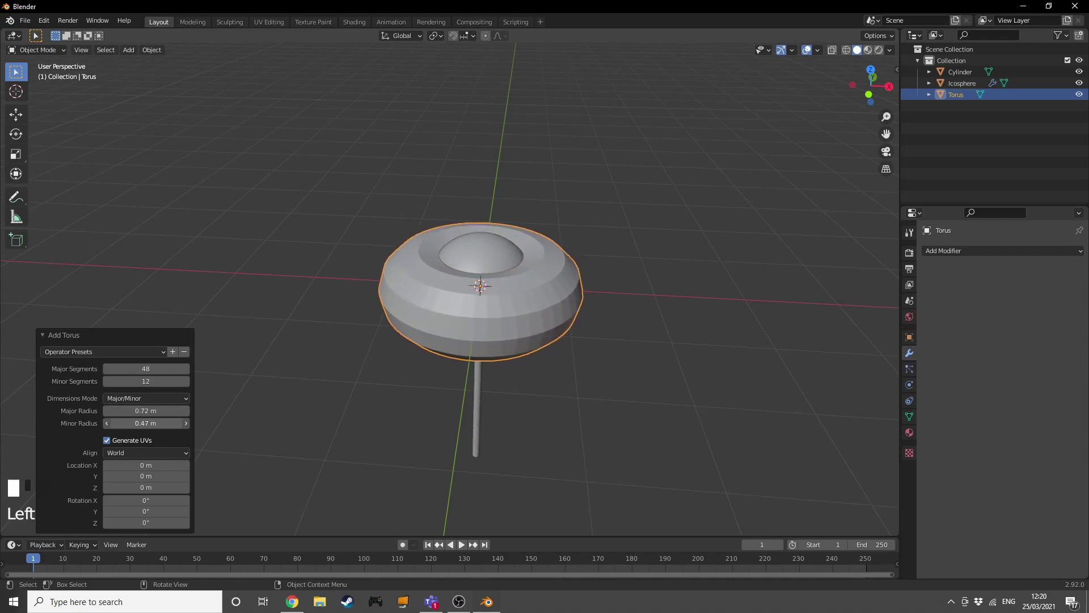
- Move the torus about -1.84 m along X and rotate it 90° about the X axis
key(g)
key(x)
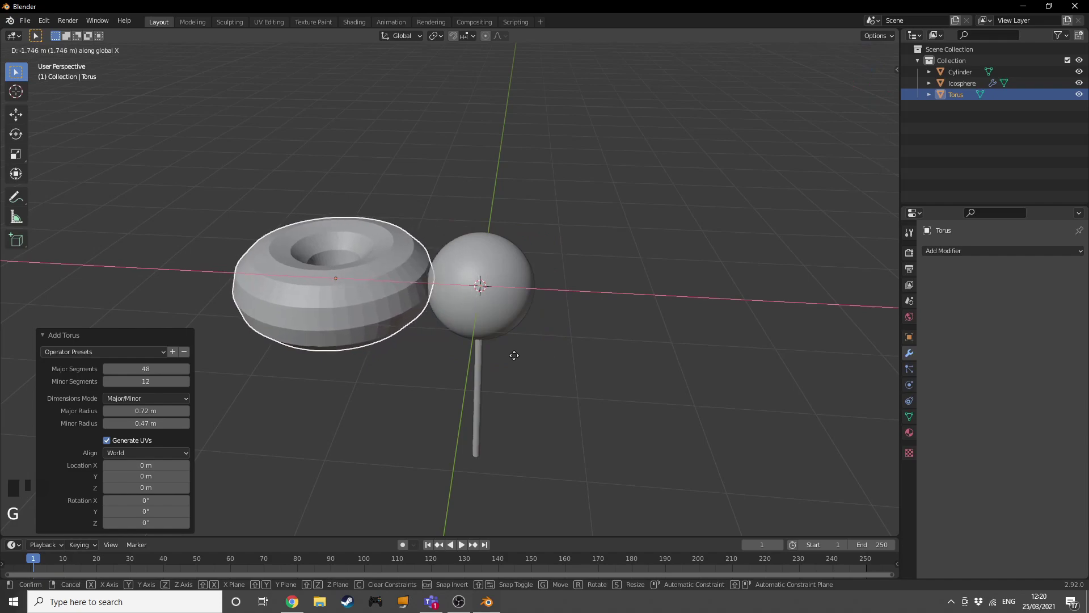
click(528, 353)
text(rx90)
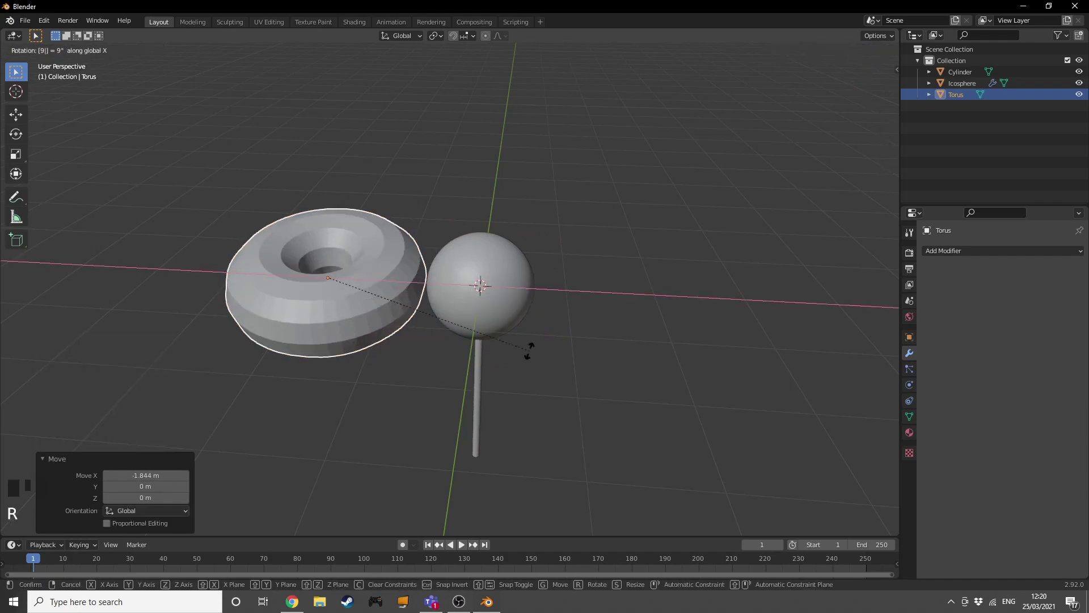
key(Return)
- Subdivide the whole torus mesh with one cut and shade the torus smooth
middle_drag(535, 359, 612, 352)
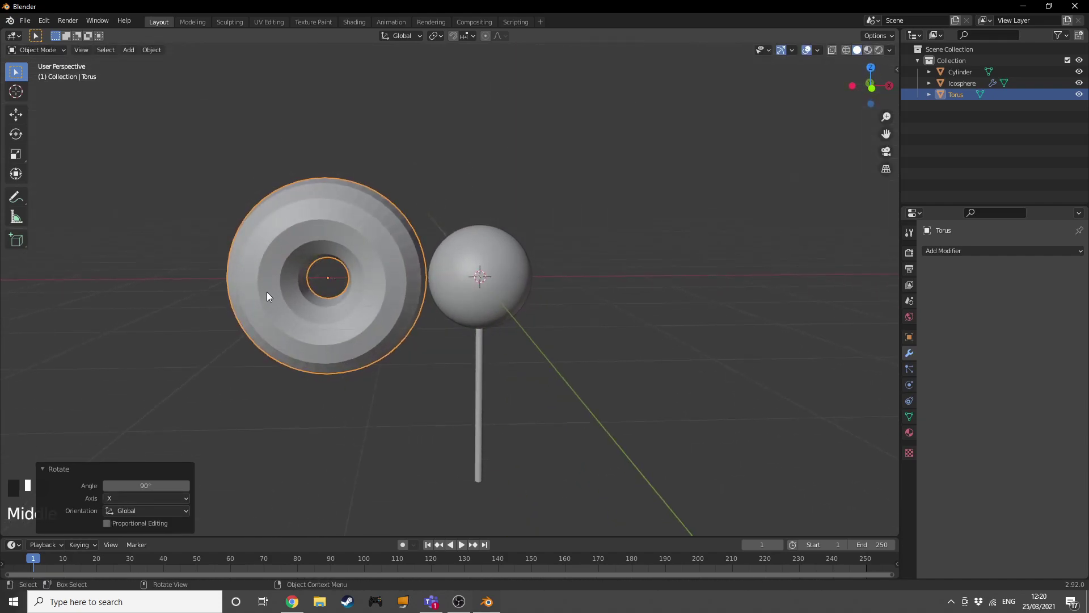
key(Tab)
right_click(290, 285)
click(289, 285)
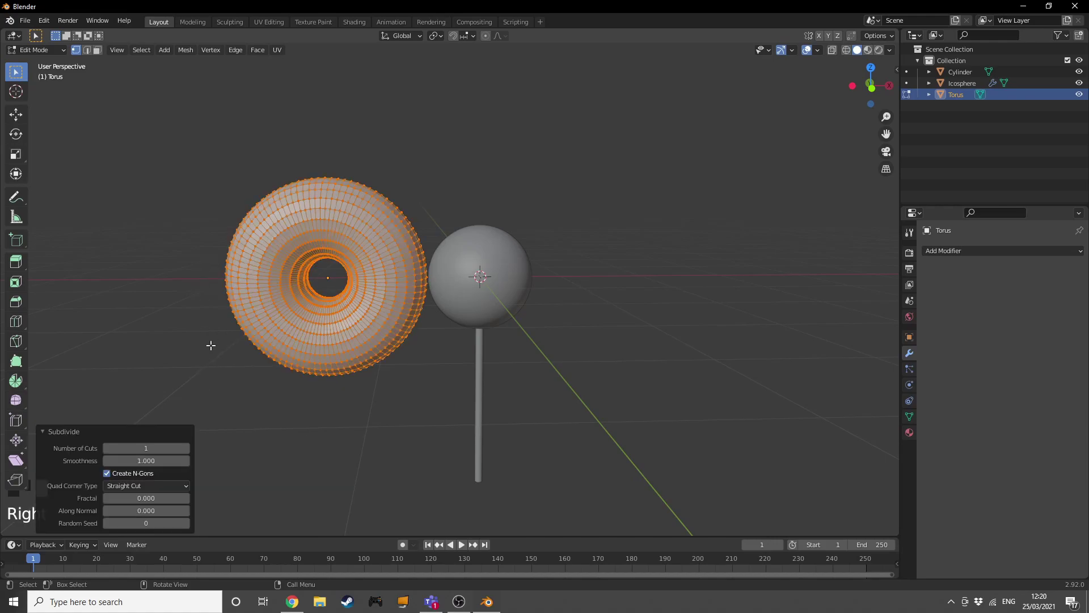
key(Tab)
right_click(327, 321)
click(327, 322)
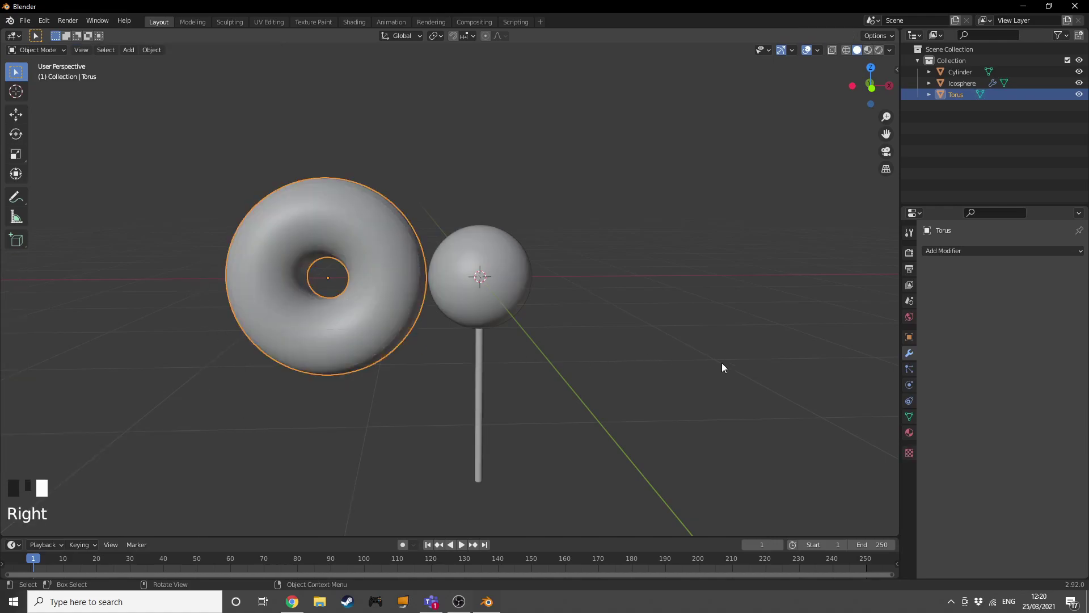
- Scale the torus to about 0.489 and move it about 0.43 m in X and -0.47 m in Z in front view
key(s)
click(504, 378)
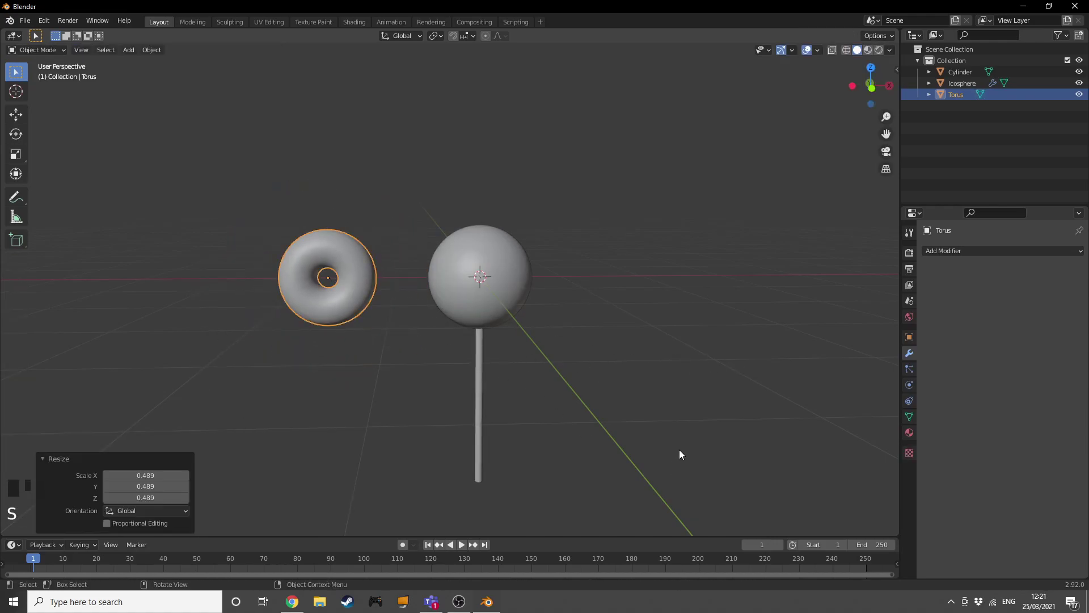
key(KP_1)
key(g)
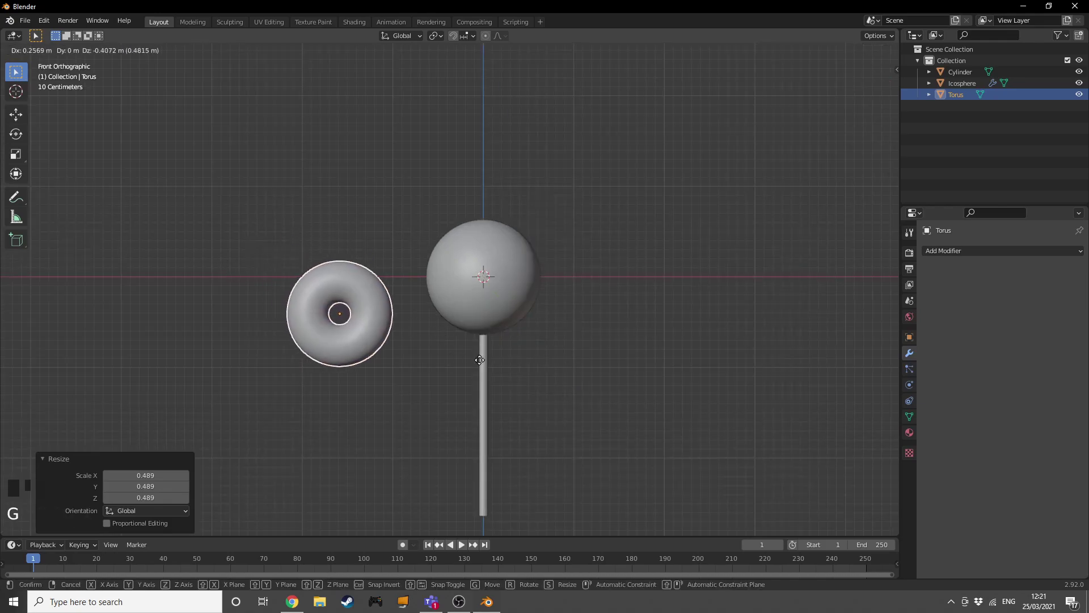
click(478, 364)
- Shrink the torus a little further and shift it about -0.07 m in X and 0.09 m in Z
key(s)
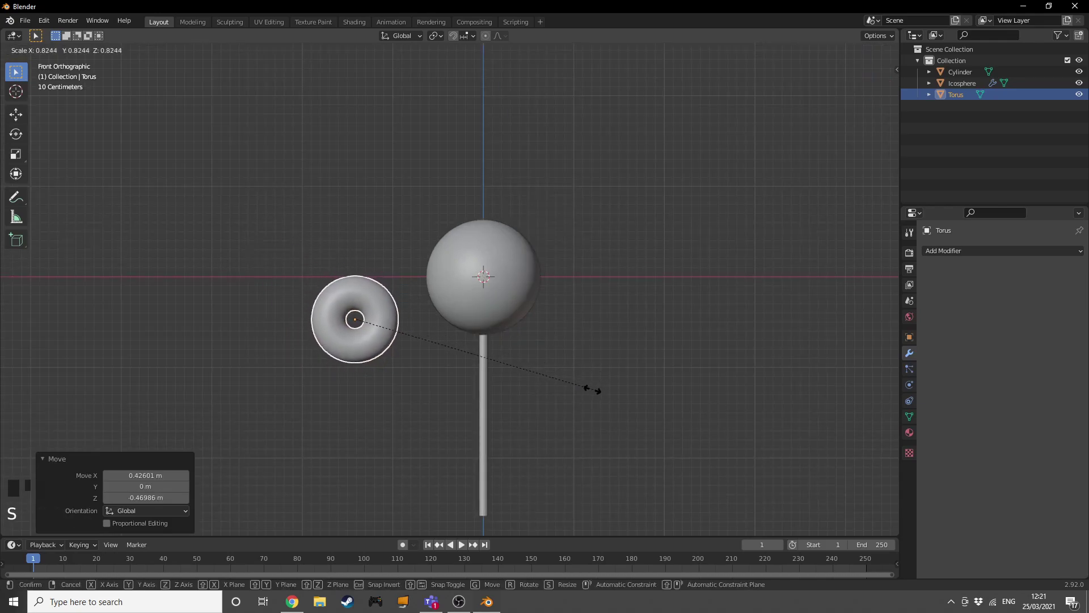
click(565, 387)
key(g)
click(562, 379)
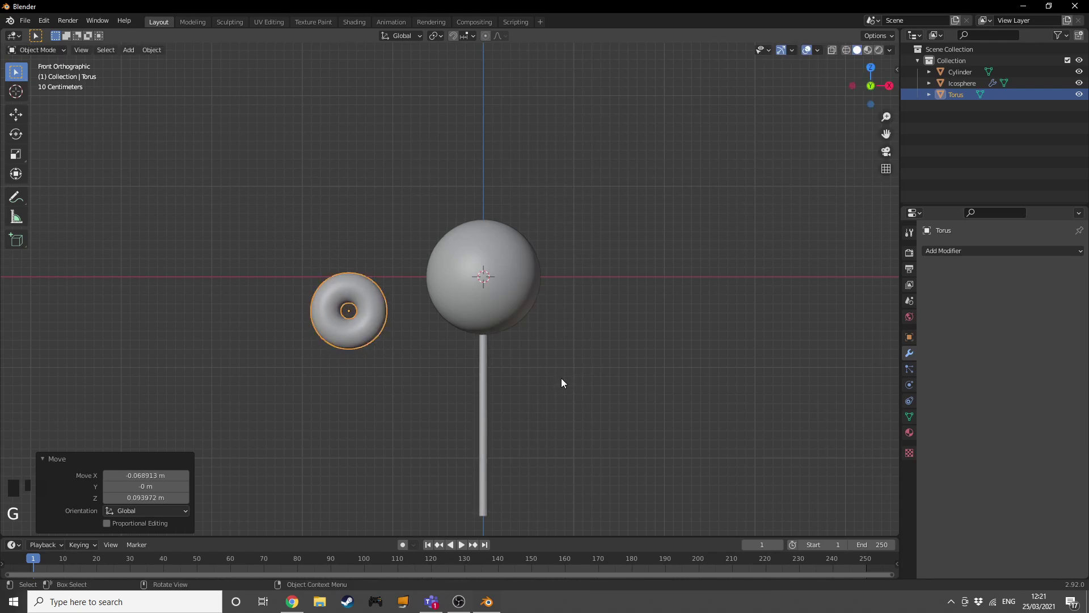
- Duplicate the stick and place the copy beneath the torus, about -1.5 m in X and -0.09 m in Z from the original
click(486, 395)
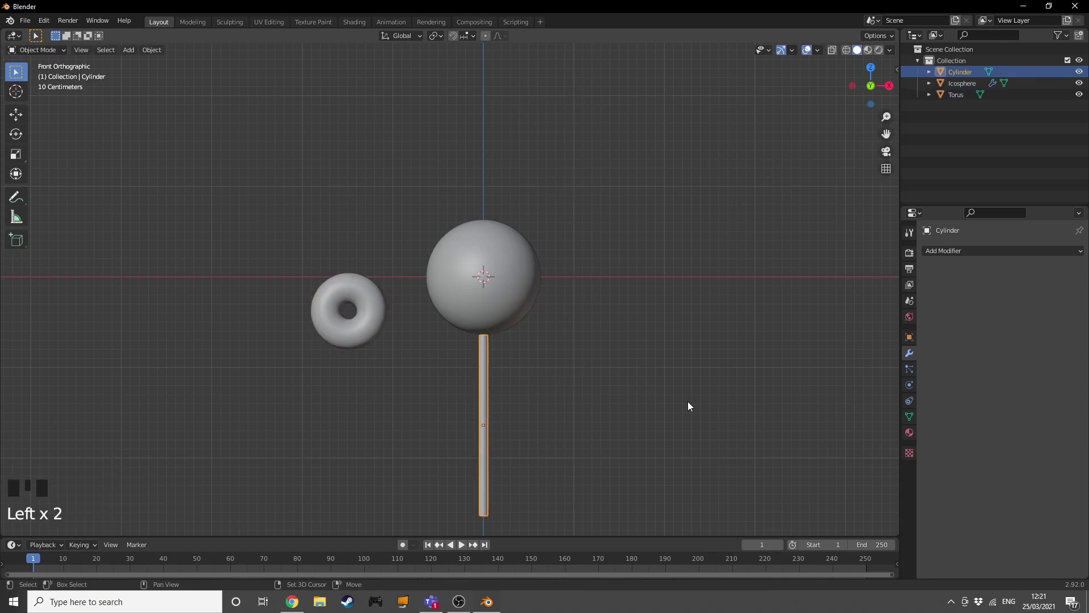
key(shift+d)
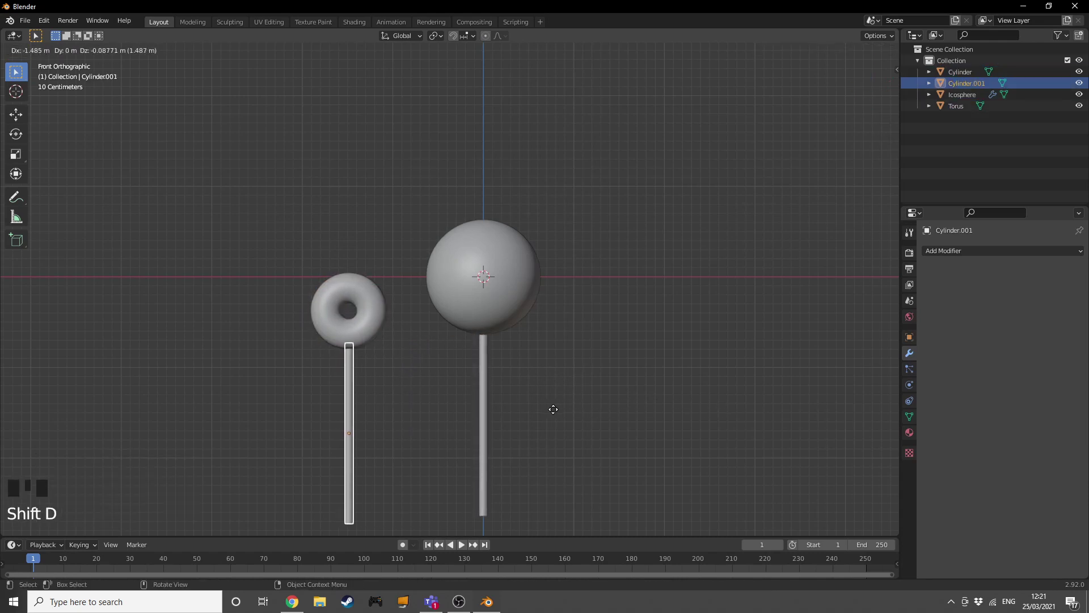
click(552, 409)
- Add a plane mesh 2 m in size at the centre of the scene
mouse_move(596, 395)
middle_down()
mouse_move(526, 414)
mouse_move(594, 389)
mouse_move(618, 404)
mouse_move(571, 433)
mouse_move(571, 406)
mouse_move(603, 382)
middle_up()
scroll(603, 380, up, 3)
key(shift+a)
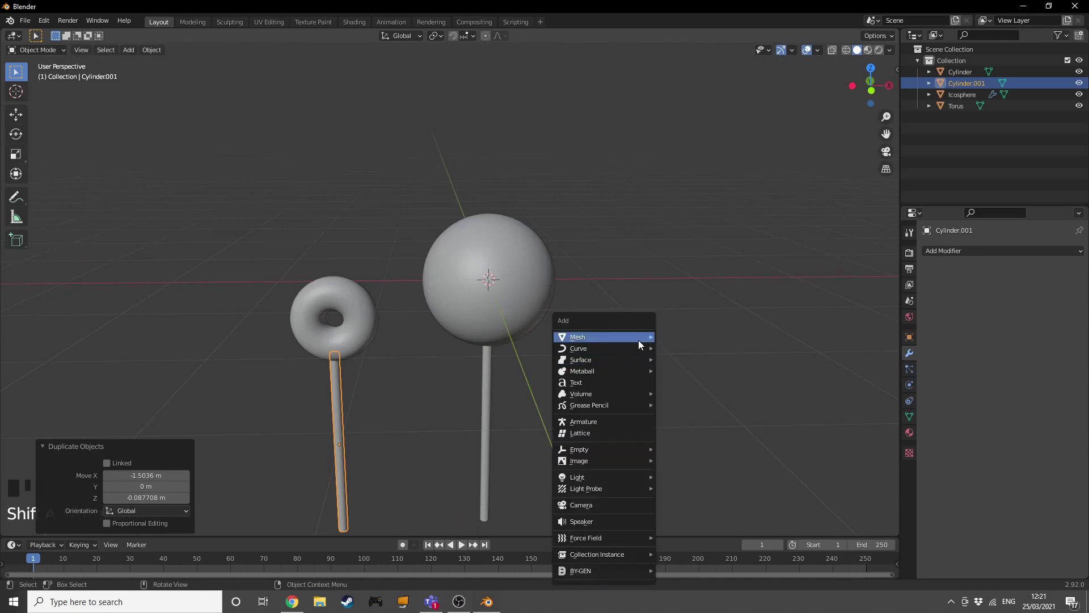
mouse_move(639, 337)
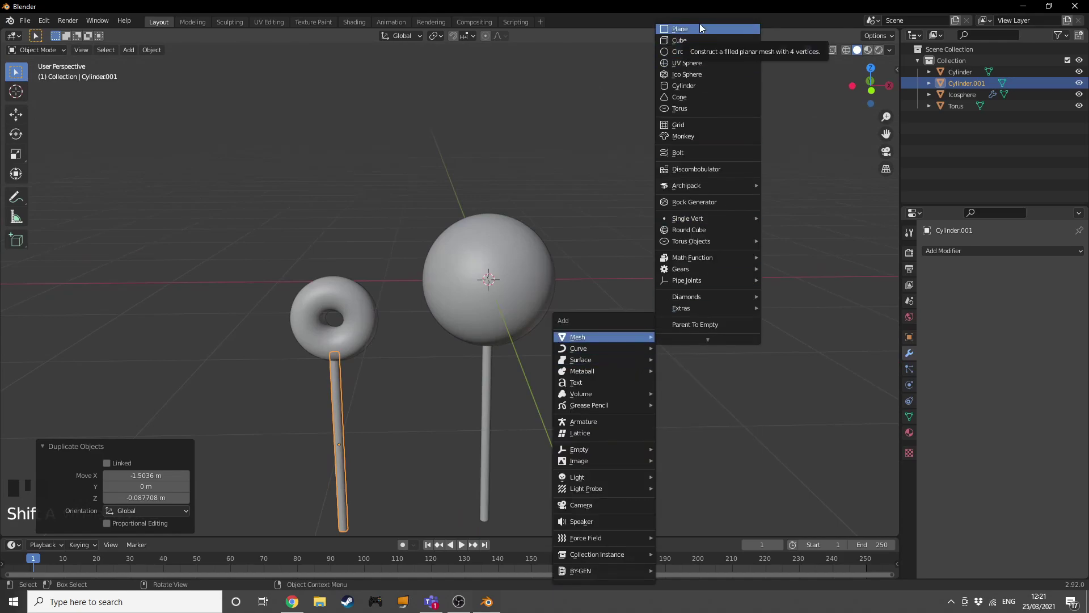
click(699, 25)
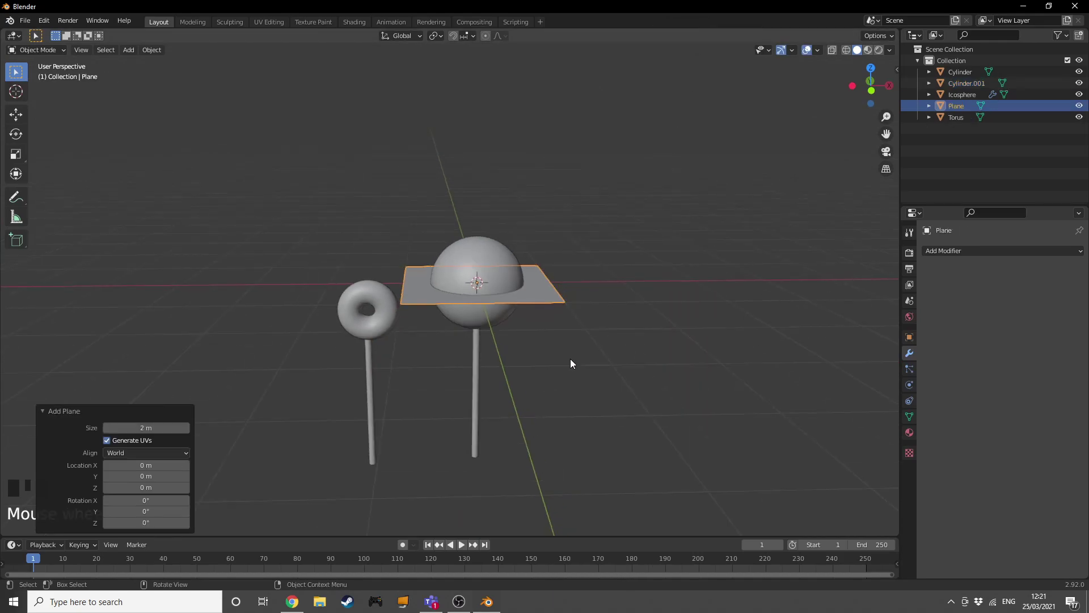
- Subdivide the plane with 50 cuts
key(Tab)
right_click(562, 314)
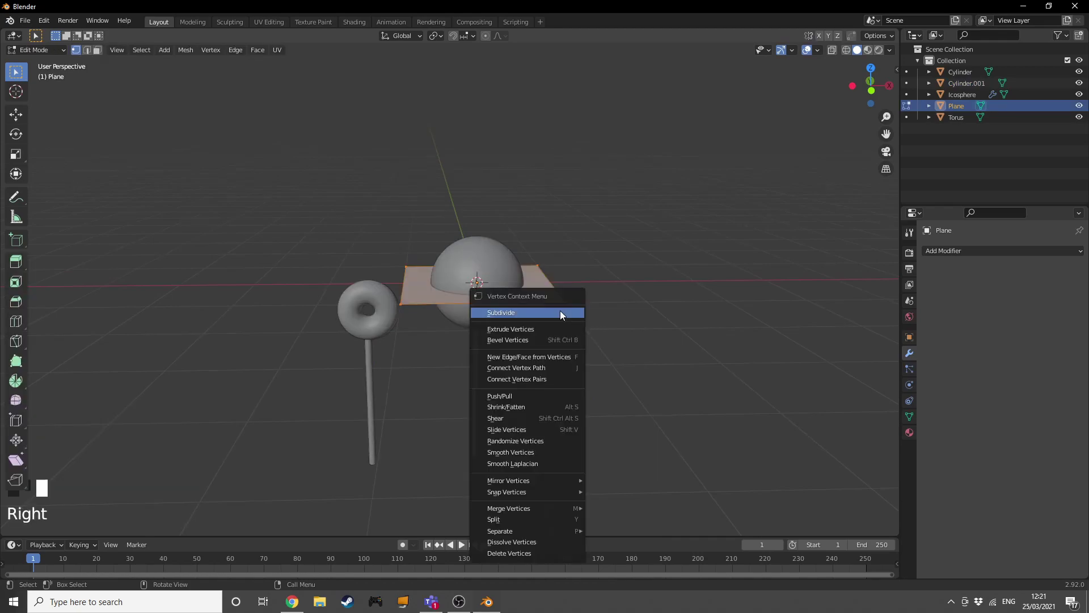
click(560, 311)
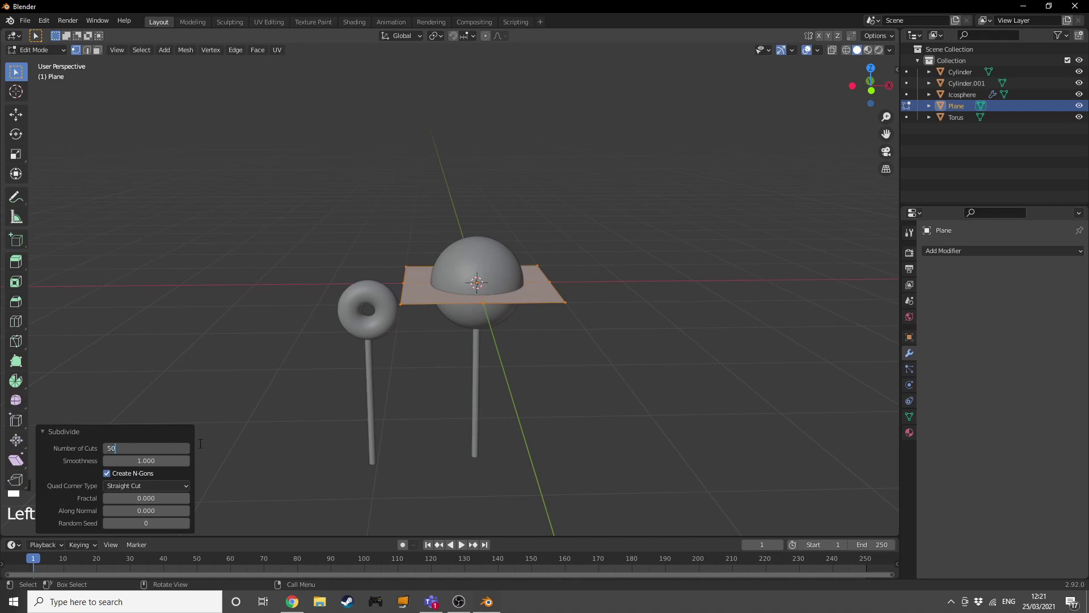
middle_drag(602, 371, 622, 382)
key(Tab)
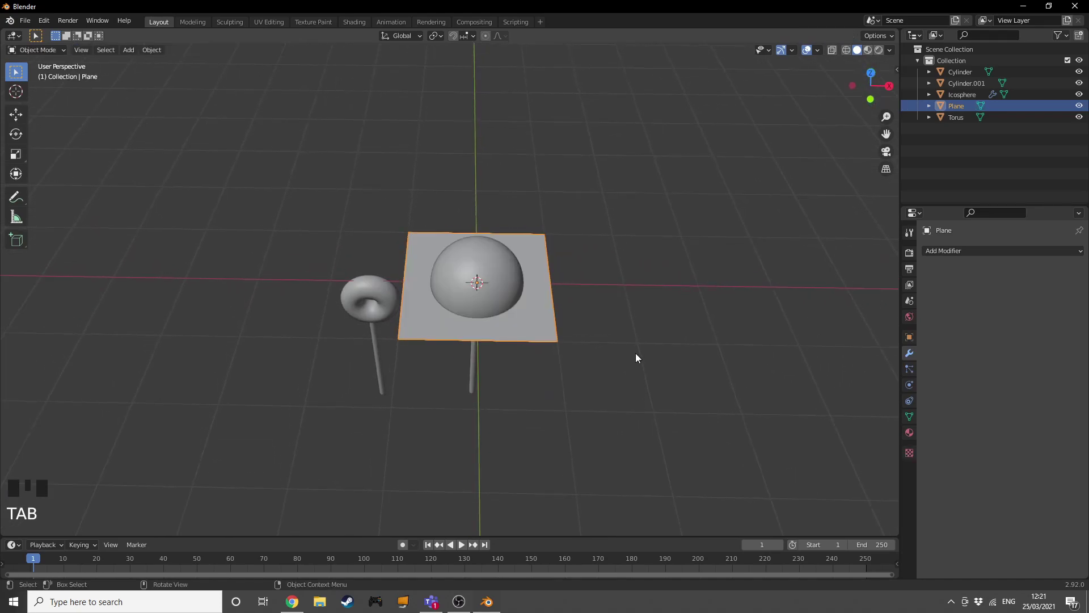
key(Tab)
scroll(661, 356, up, 3)
key(Tab)
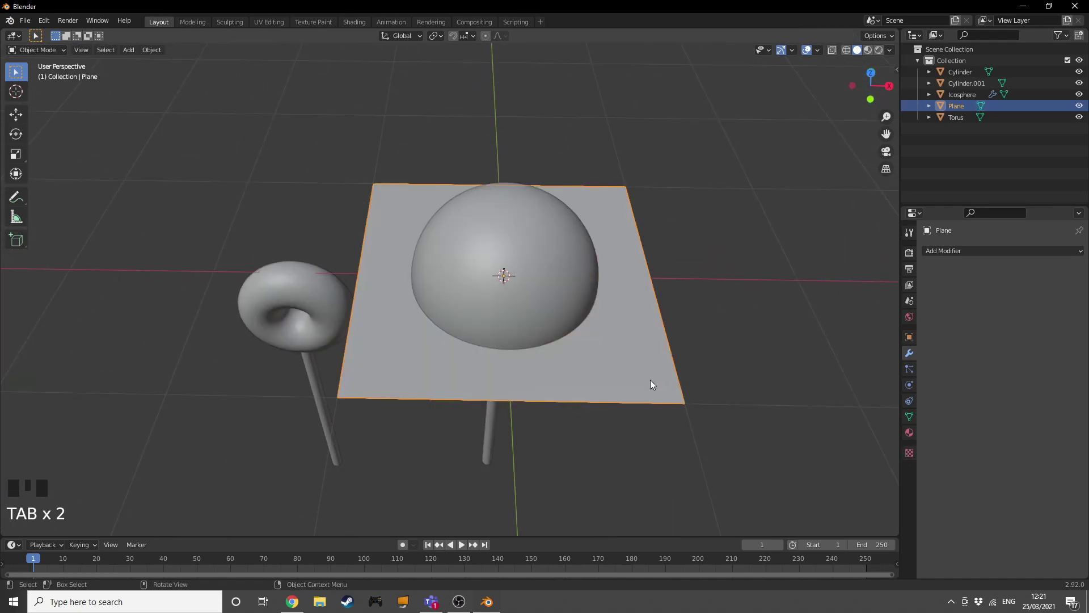
- Raise the plane along Z in front view so it sits well above the sphere
key(KP_1)
key(g)
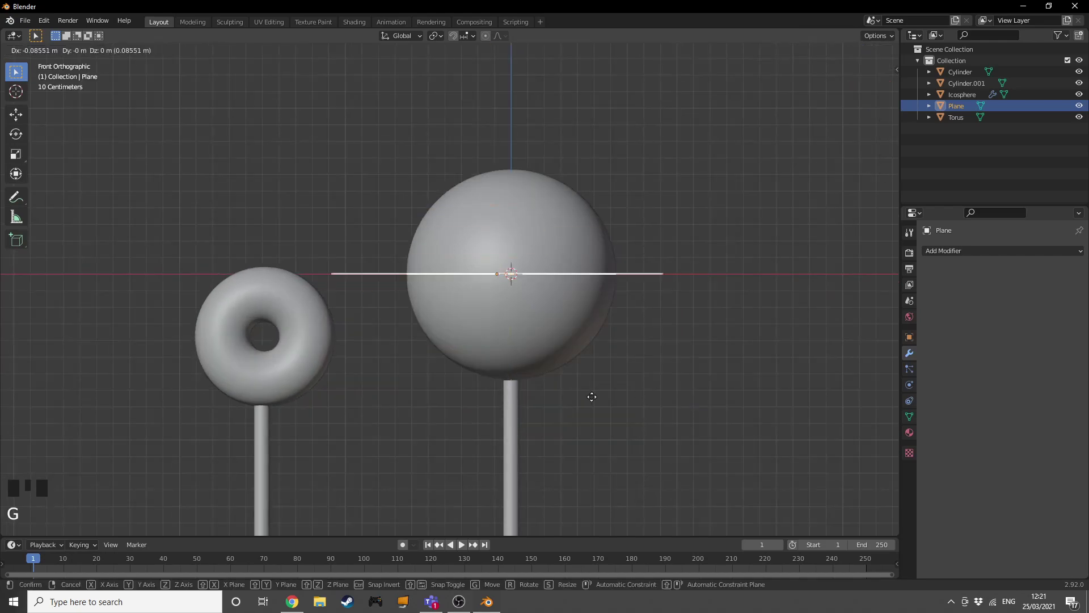
right_click(600, 185)
key(g)
key(z)
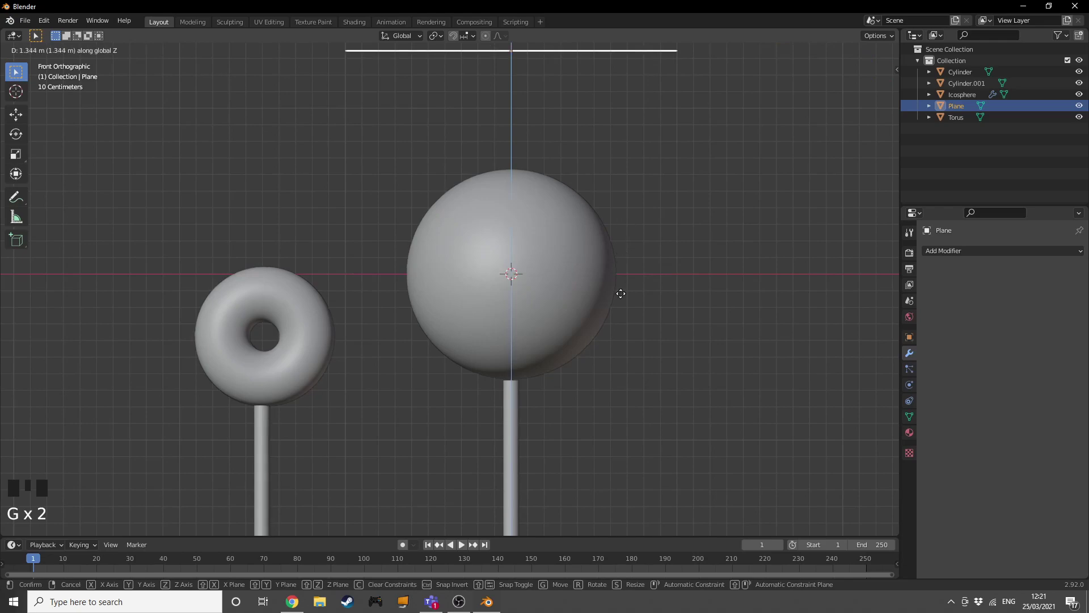
click(622, 263)
- Enlarge the plane to span both the sphere and the torus, and move it about -0.9 m along X
scroll(624, 254, down, 5)
scroll(574, 240, up, 1)
key(s)
click(738, 251)
middle_drag(734, 255, 768, 254)
key(g)
key(x)
click(693, 284)
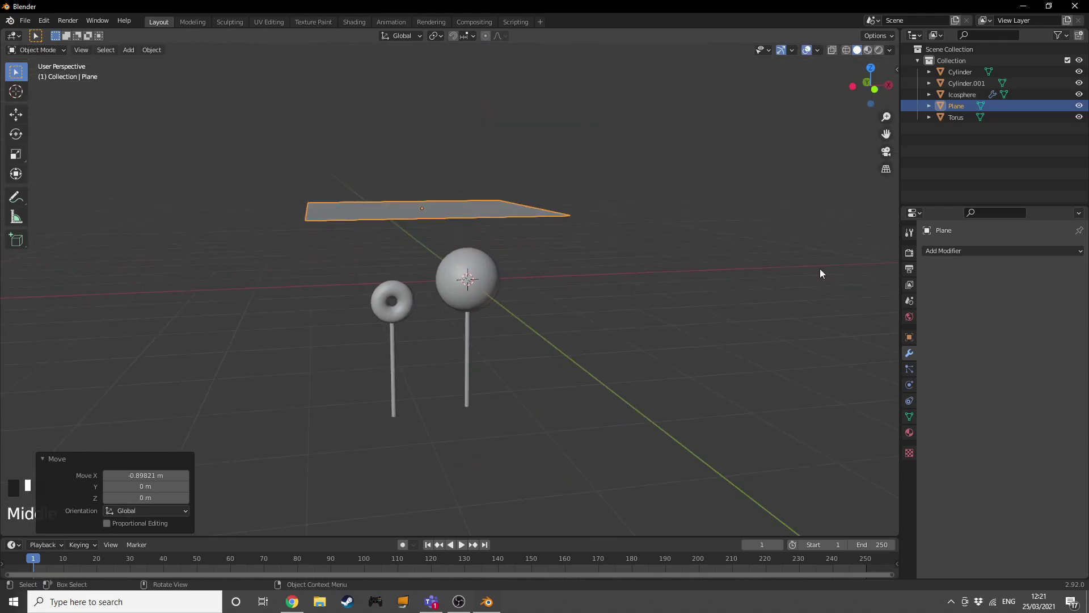
- Enable Cloth physics on the plane
scroll(792, 337, up, 2)
middle_drag(793, 341, 743, 340)
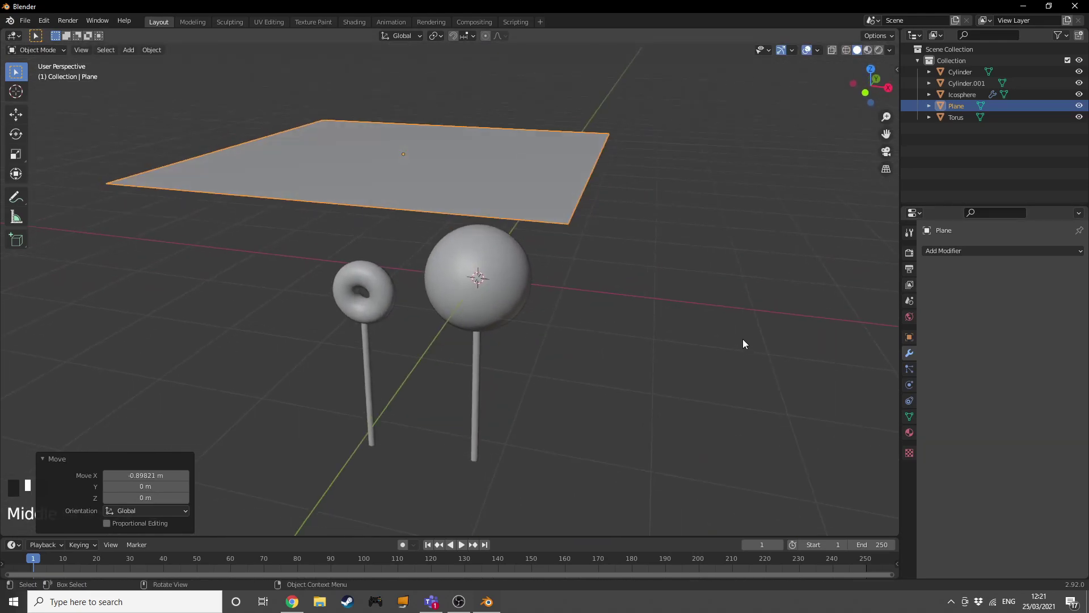
click(959, 252)
click(909, 375)
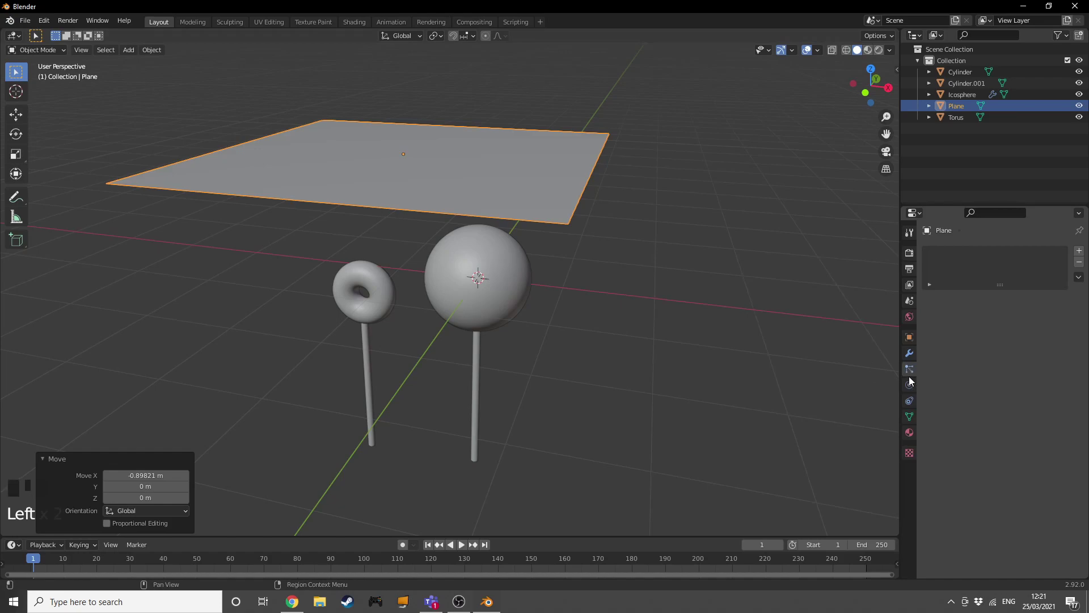
click(909, 383)
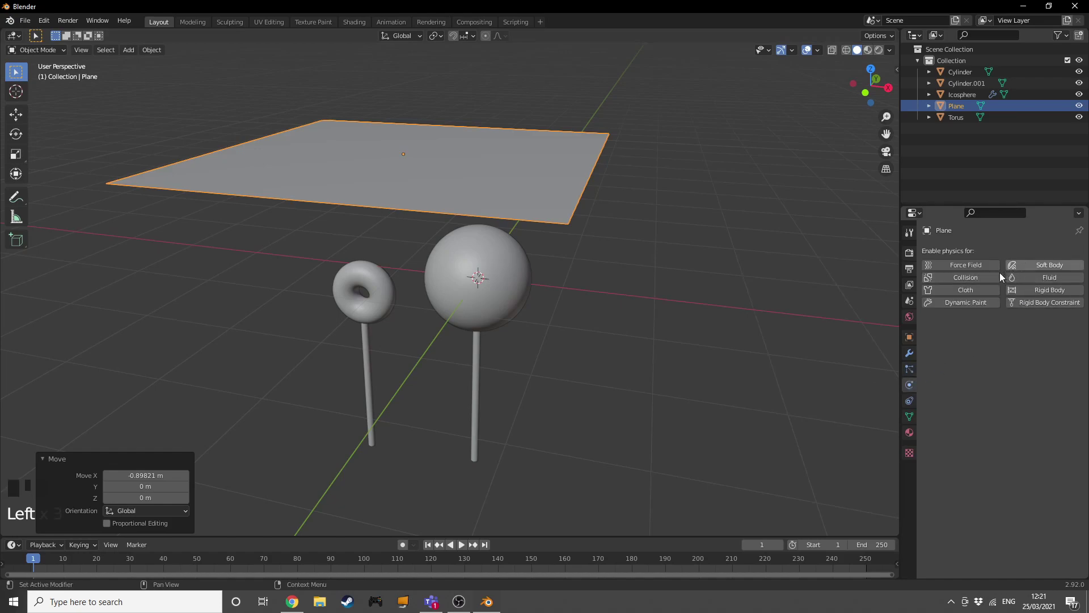
click(985, 289)
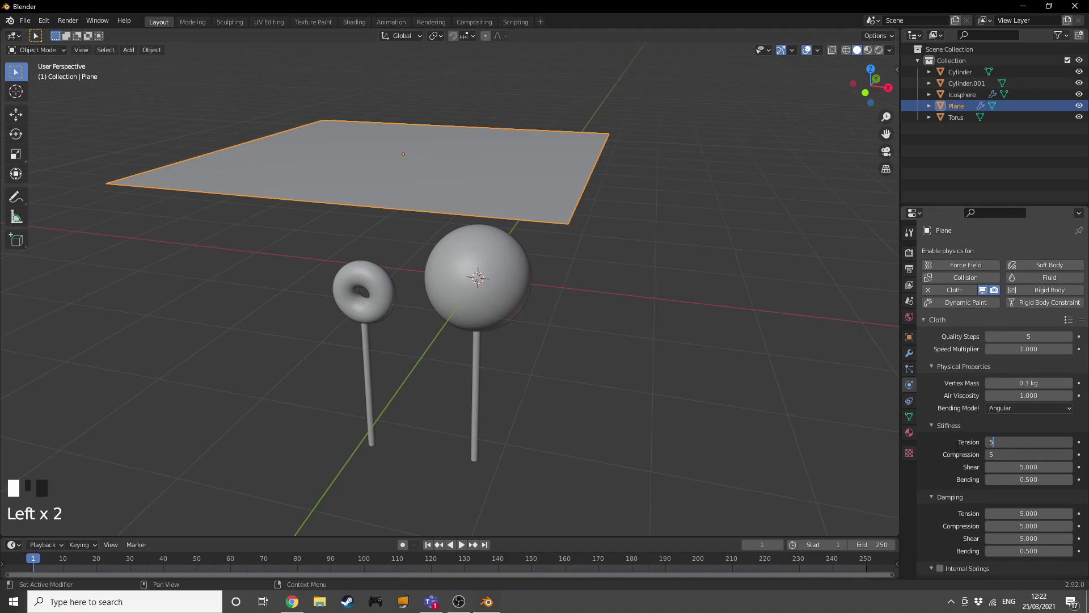
- Turn on Self Collisions in the collision settings of the plane's cloth physics
scroll(951, 442, down, 16)
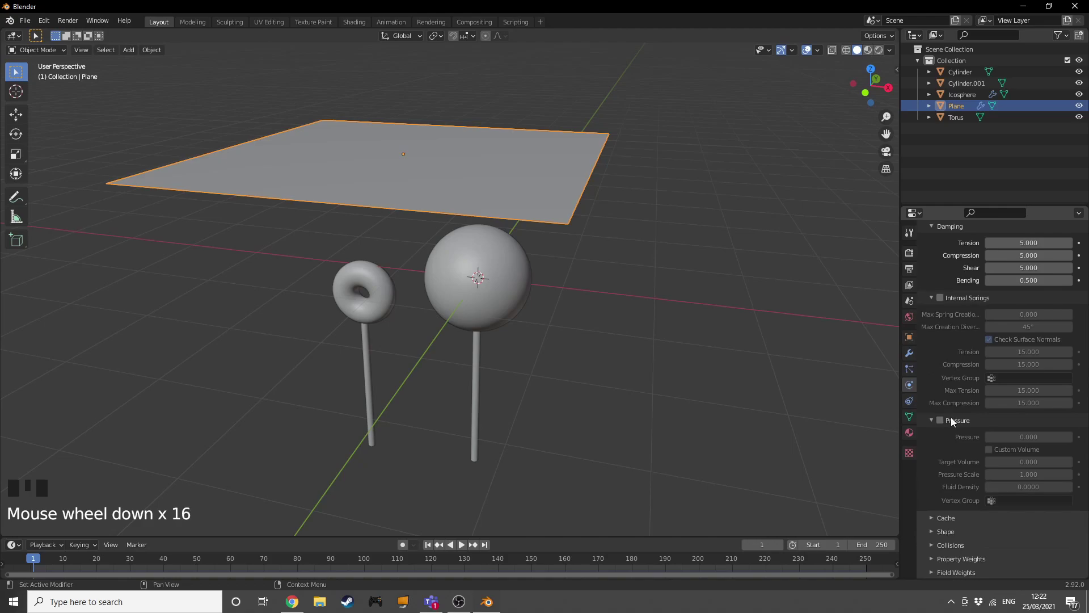
click(944, 546)
scroll(953, 533, down, 6)
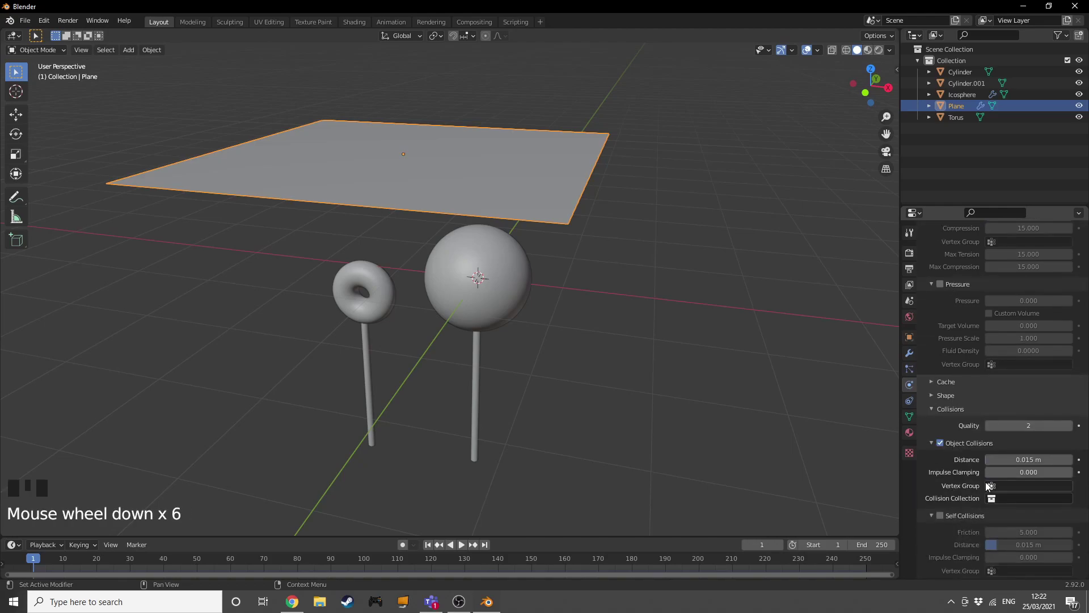
click(939, 515)
- Enable Collision physics on the sphere and on the stick beneath it
middle_drag(738, 384, 533, 275)
click(517, 292)
click(959, 278)
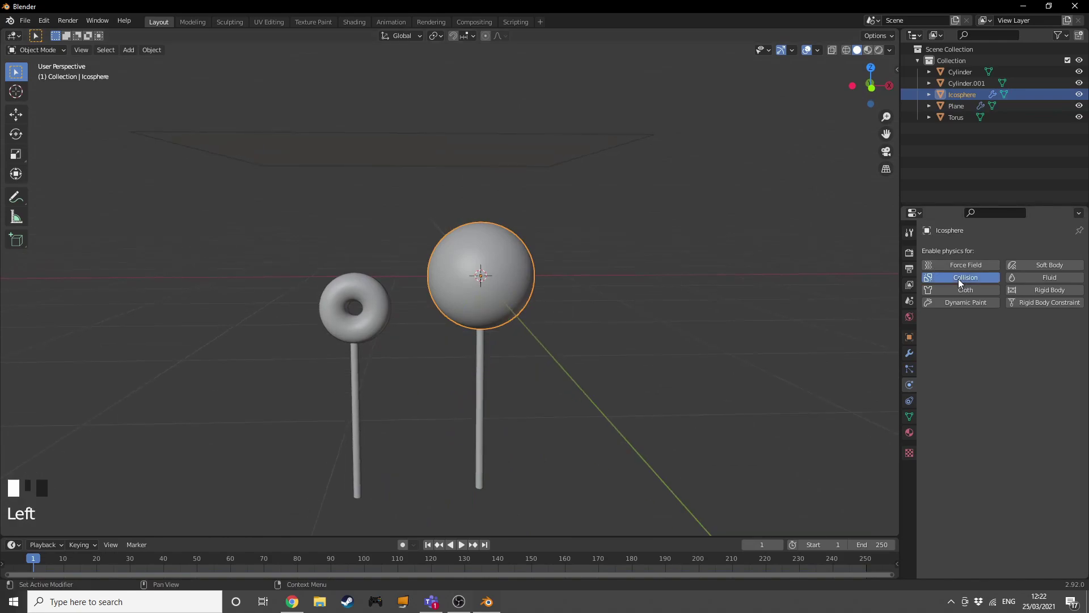
click(476, 357)
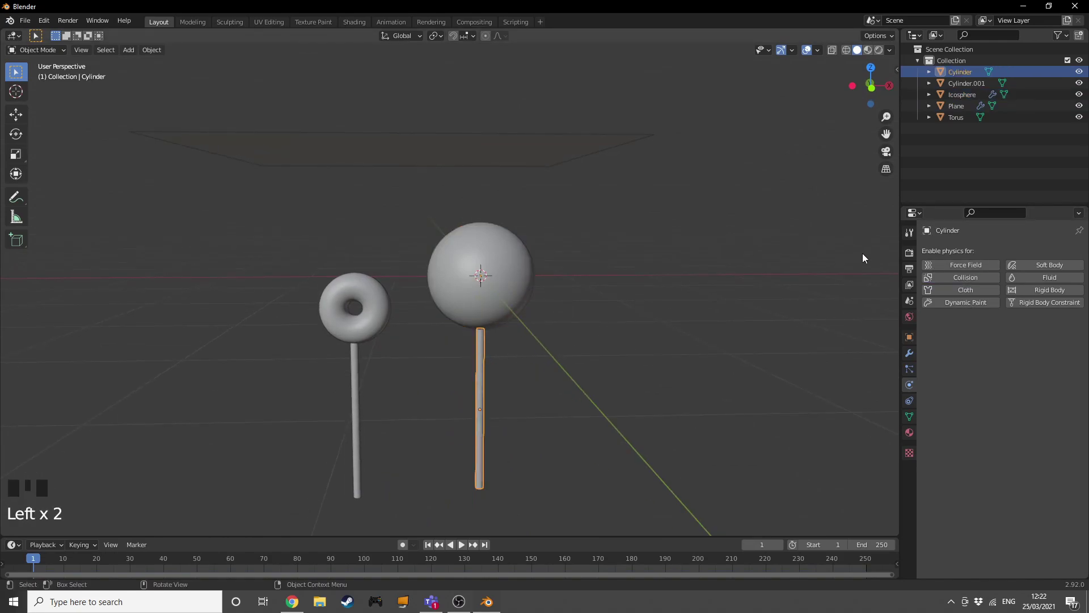
click(937, 277)
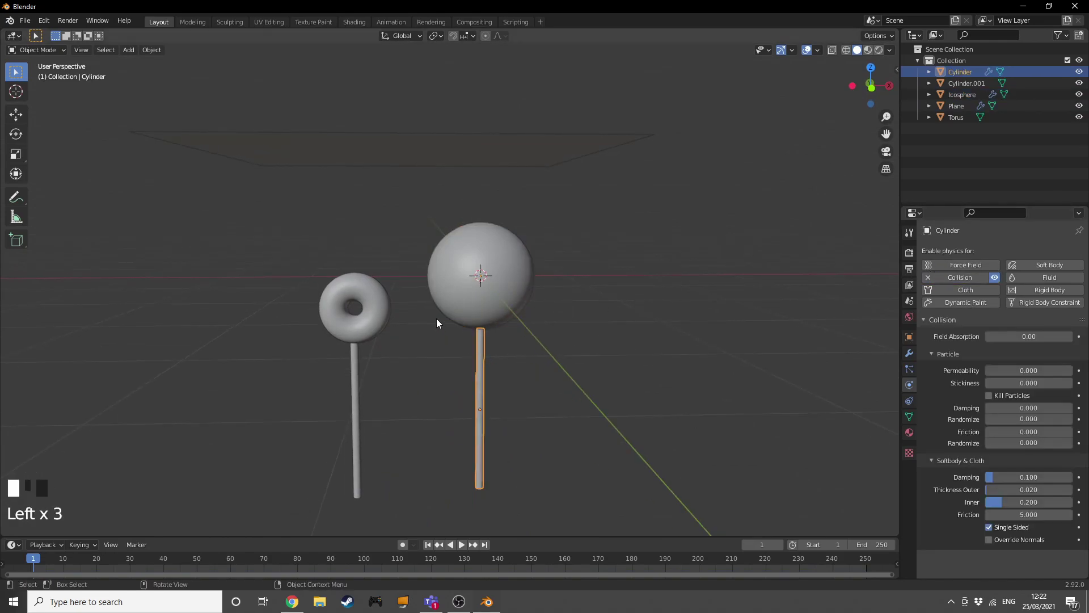
- Enable Collision physics on the torus and on the stick that supports it
click(407, 310)
click(381, 309)
click(958, 277)
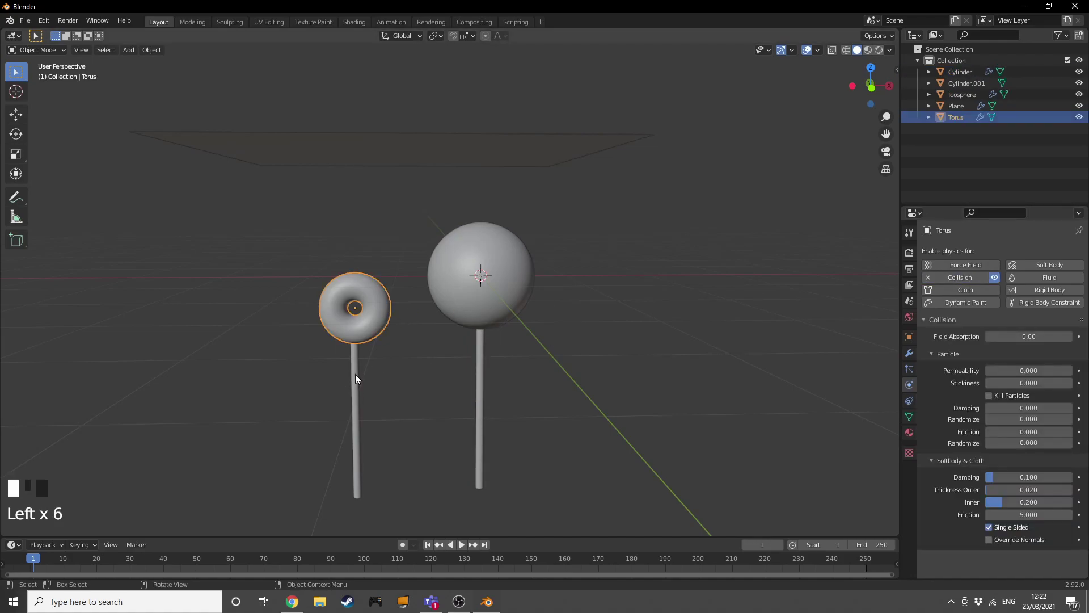
click(355, 372)
click(948, 276)
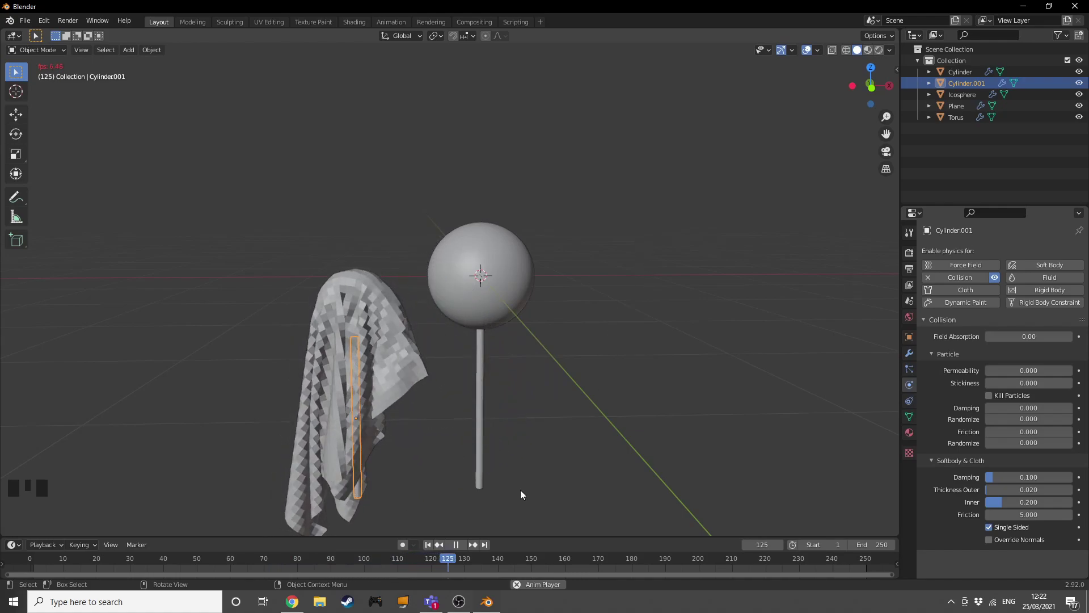
- Stop the cloth simulation playback and return to the first frame
key(space)
click(428, 545)
middle_drag(593, 339, 594, 377)
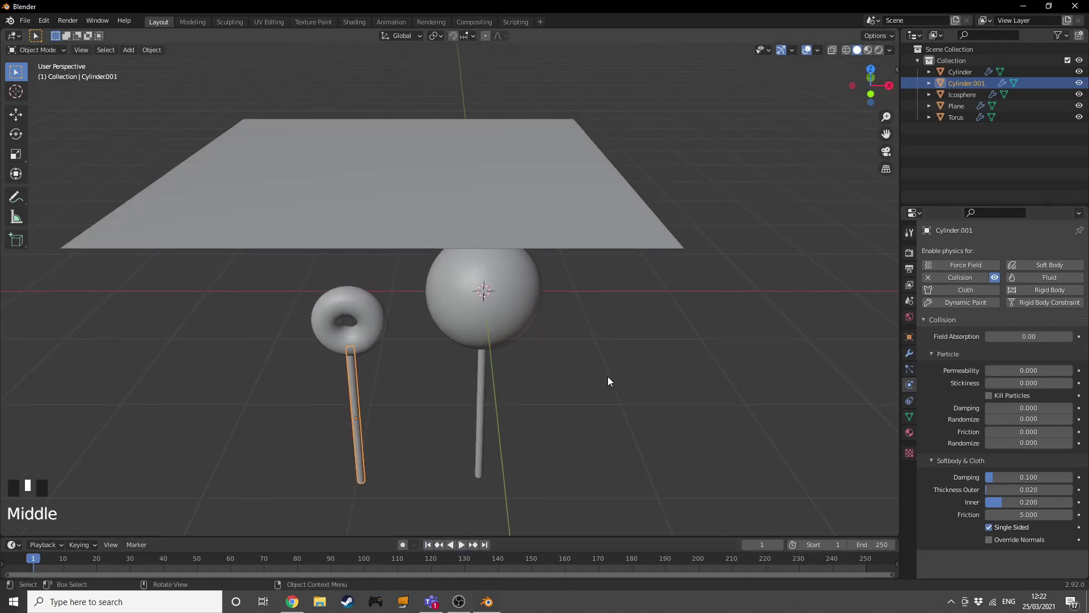
- Shift the plane along X by about -0.41 m and again by about 1.55 m to place it over the sphere
click(592, 193)
key(g)
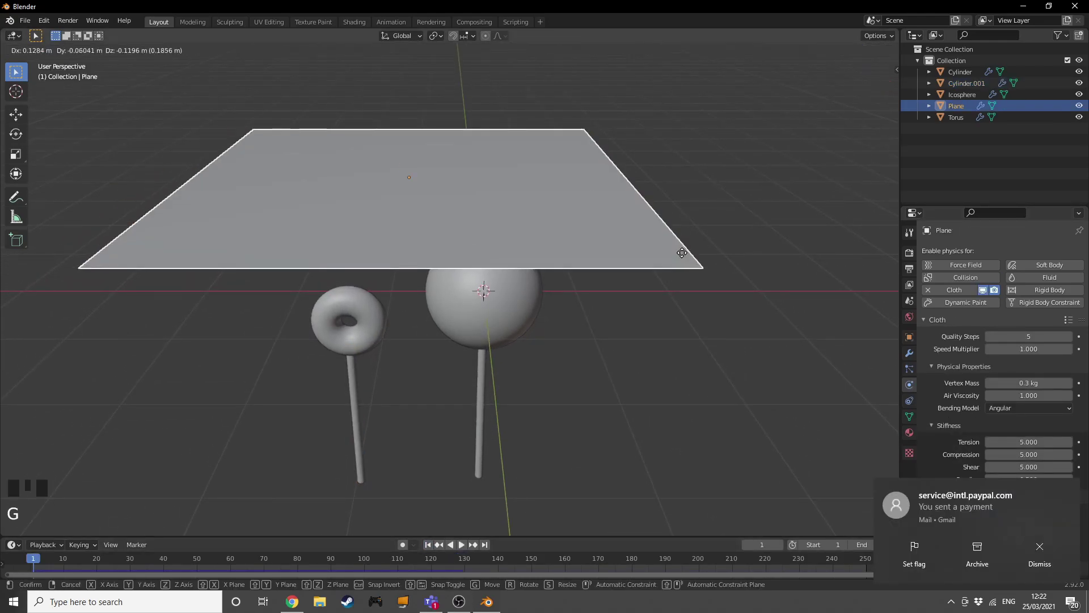
click(635, 277)
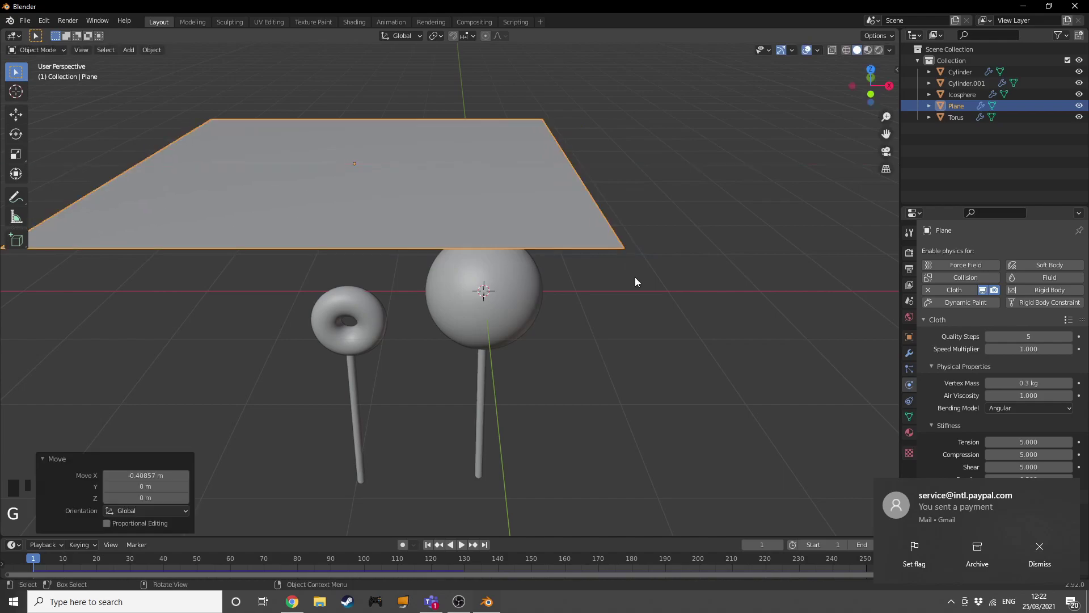
key(g)
click(780, 294)
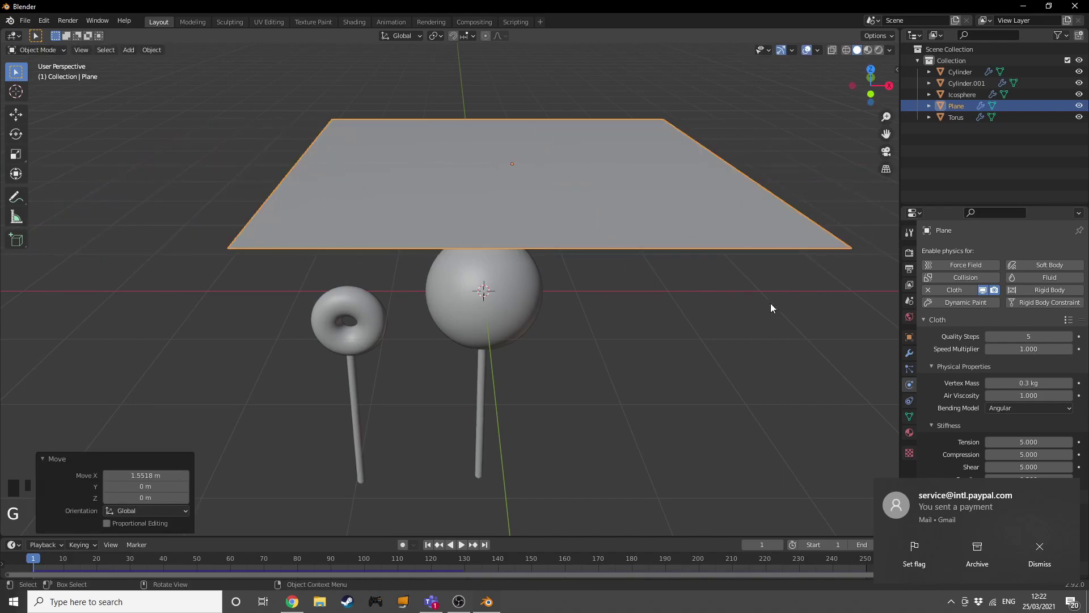
- Play the cloth simulation from a lower viewing angle and dismiss the desktop notification
middle_drag(781, 294, 784, 251)
key(space)
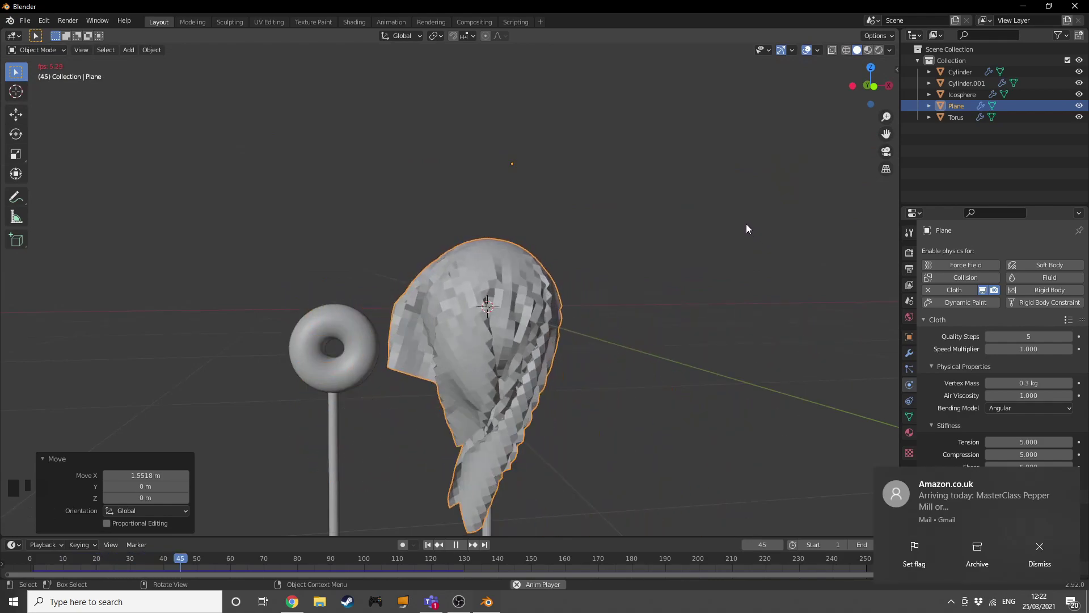
click(1043, 560)
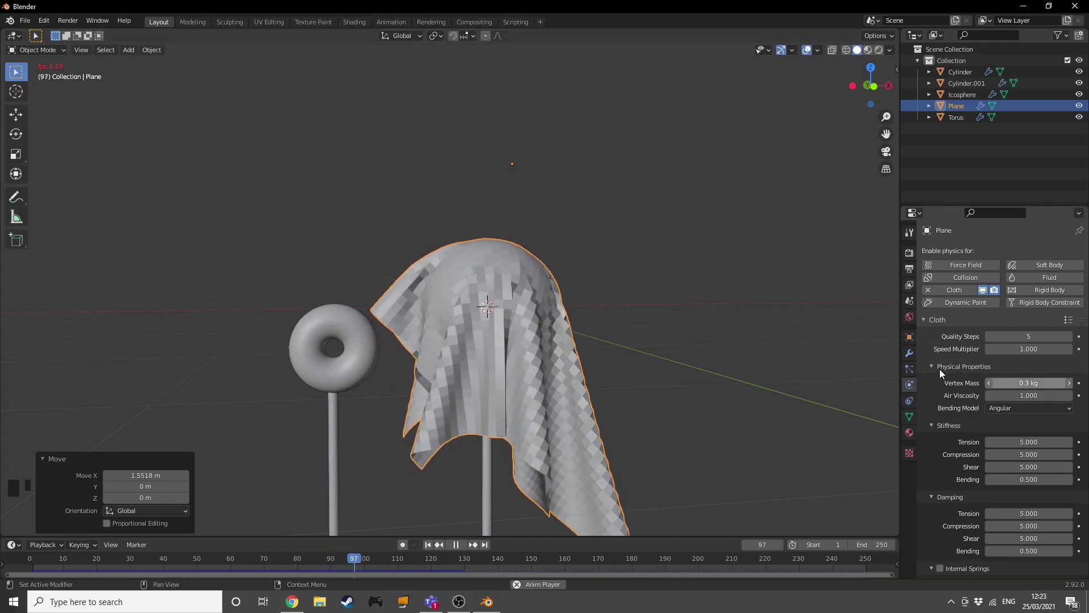
- Stop playback, set the cloth cache's simulation end to frame 170 and bake the simulation
scroll(985, 384, down, 10)
scroll(964, 417, down, 4)
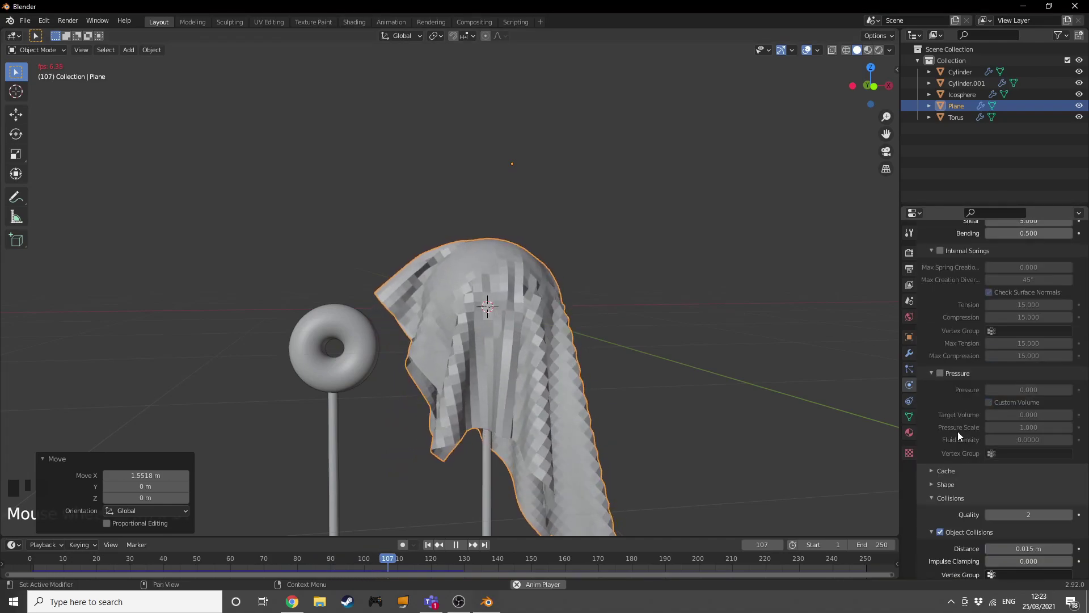
click(948, 471)
scroll(958, 481, down, 3)
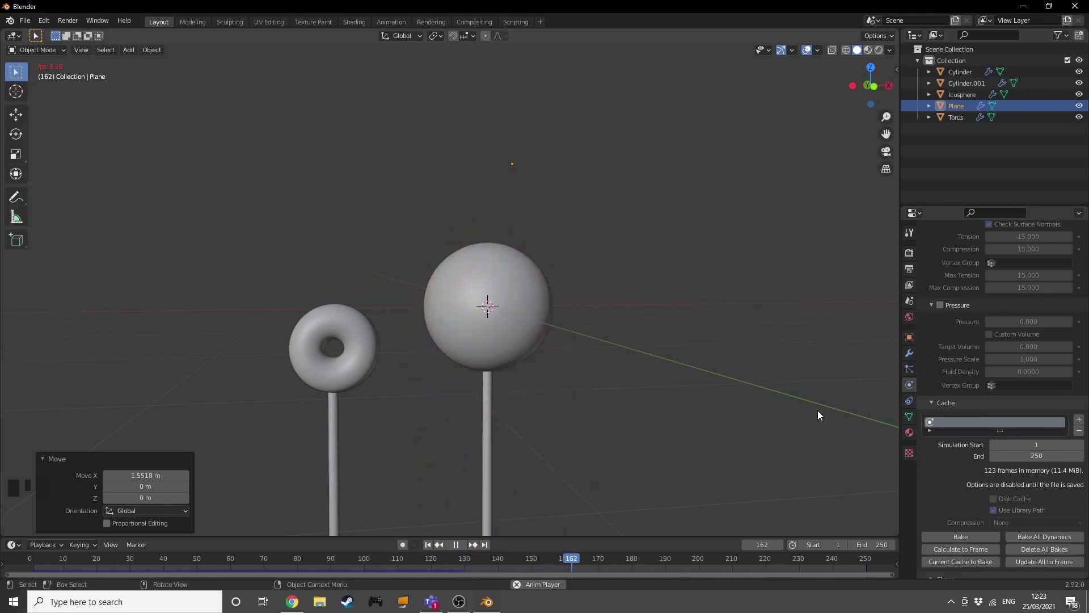
key(space)
middle_drag(817, 413, 795, 414)
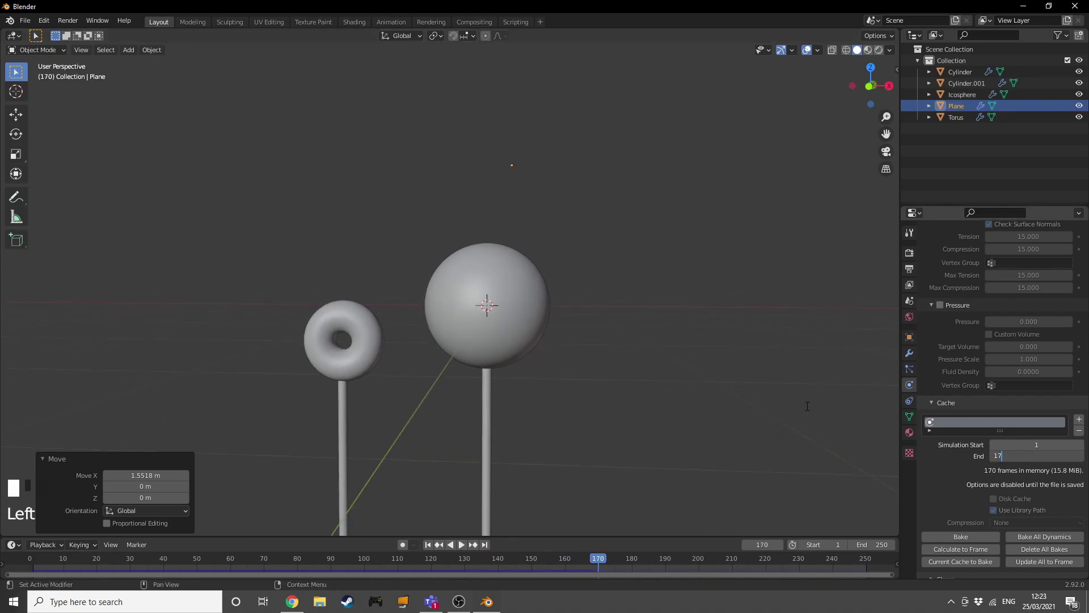
key(Return)
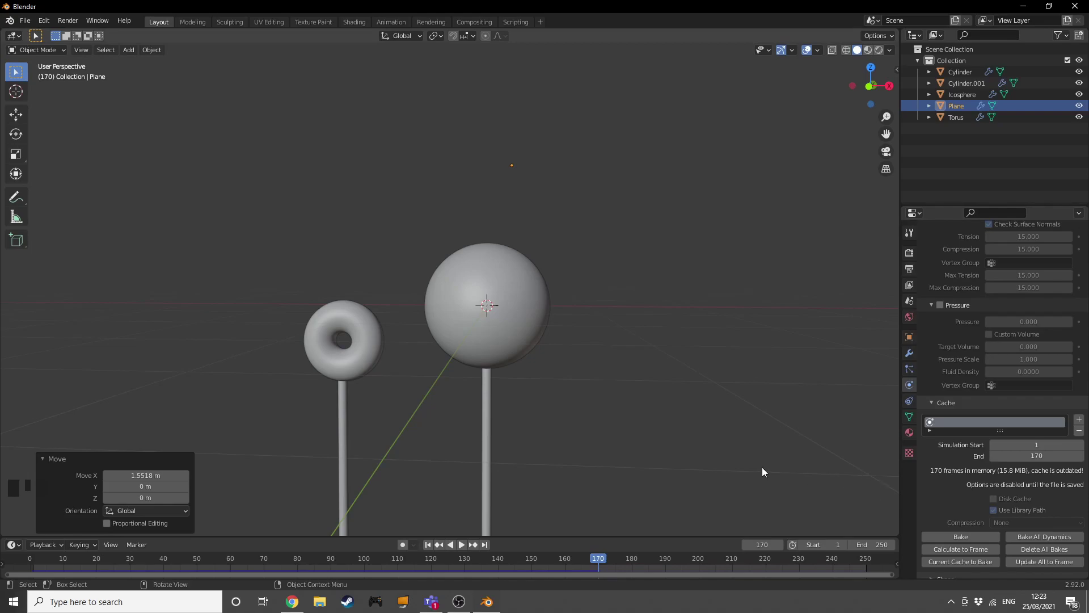
click(939, 534)
- Play the baked cloth simulation from the first frame in front view, and set the scene's end frame to 170
key(KP_1)
scroll(590, 354, up, 4)
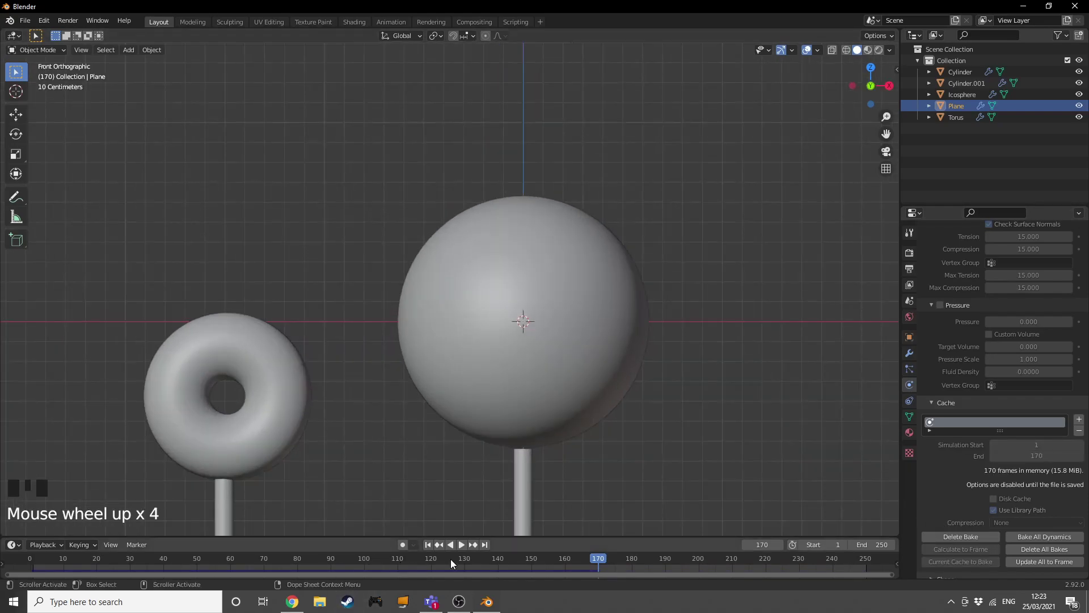
key(space)
scroll(519, 465, down, 5)
key(space)
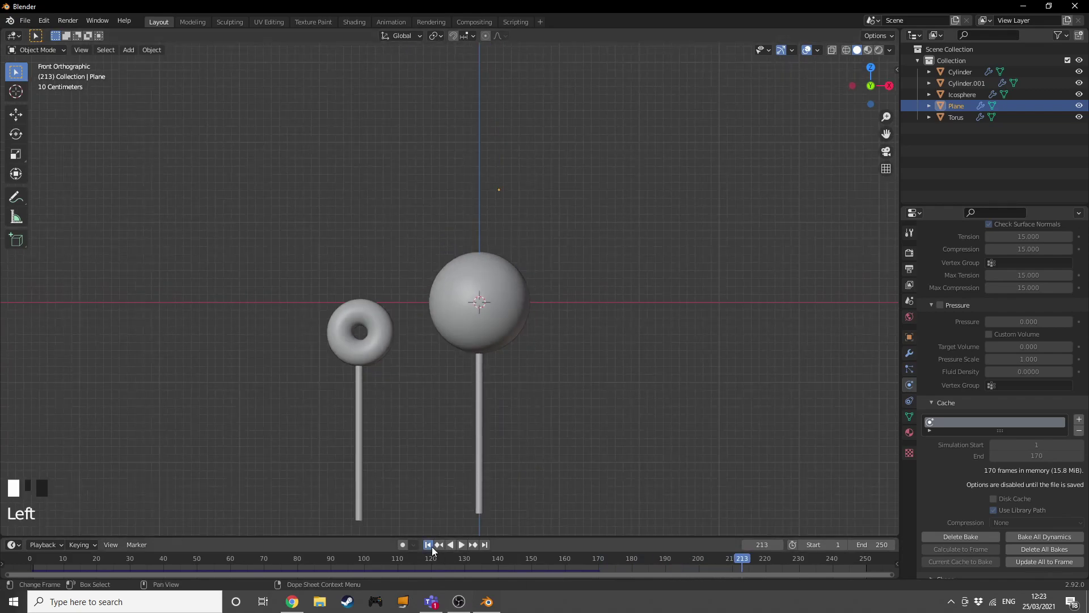
click(429, 545)
key(space)
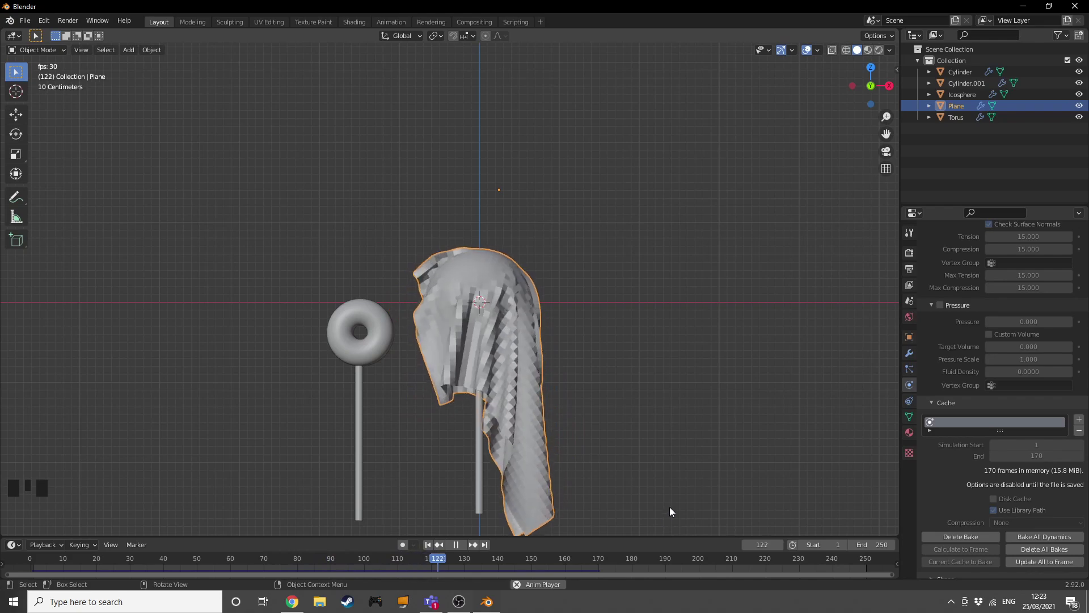
key(space)
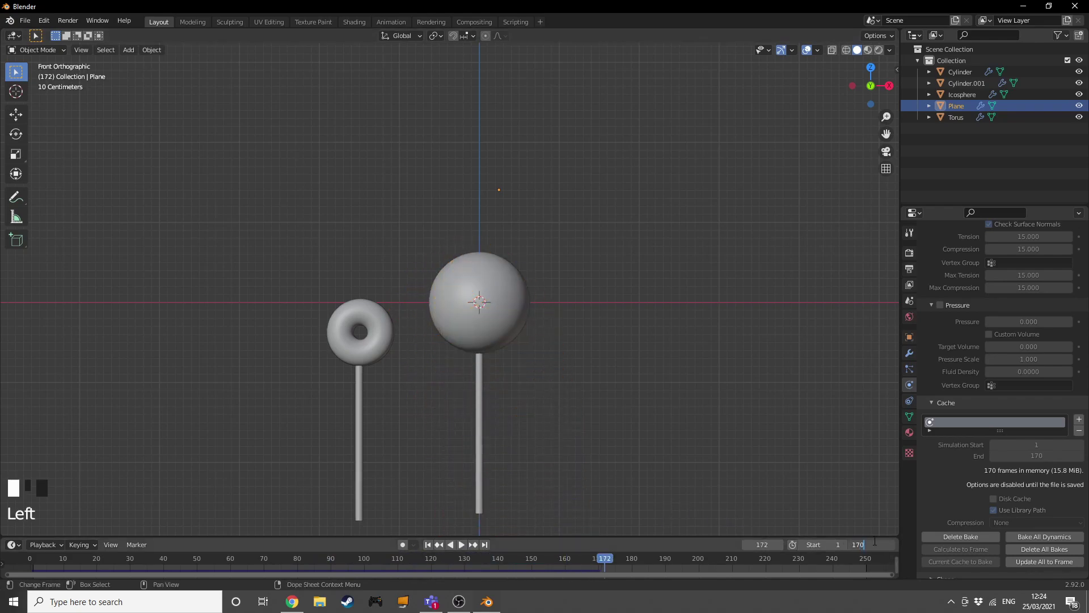
- Add a camera and align it to the current view of the sphere and torus
scroll(702, 480, up, 3)
key(shift+a)
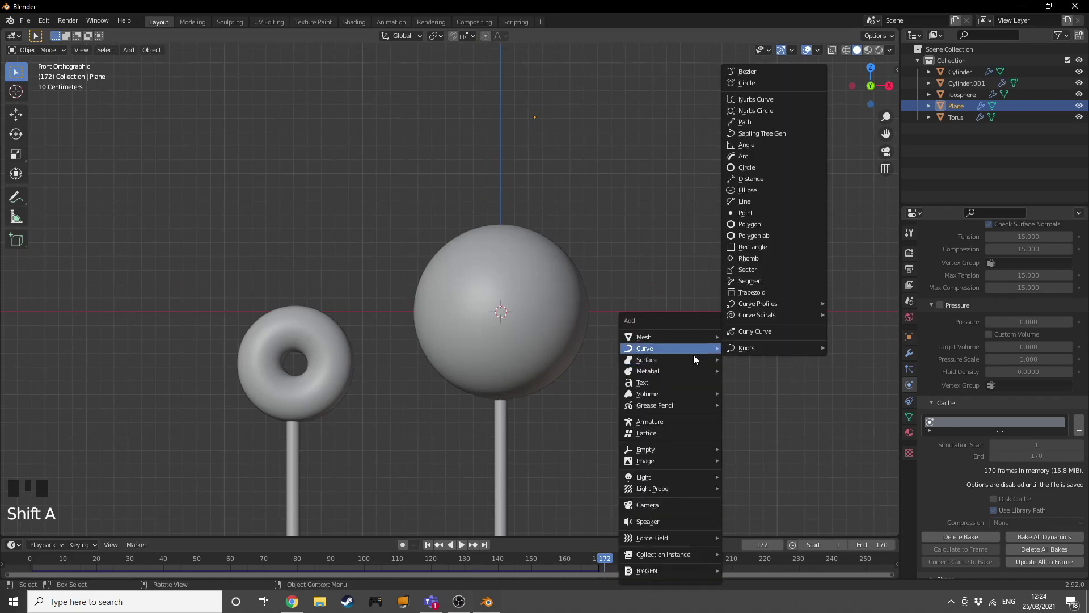
click(673, 512)
scroll(684, 448, up, 2)
shift+middle_drag(682, 427, 693, 281)
key(ctrl+alt+KP_0)
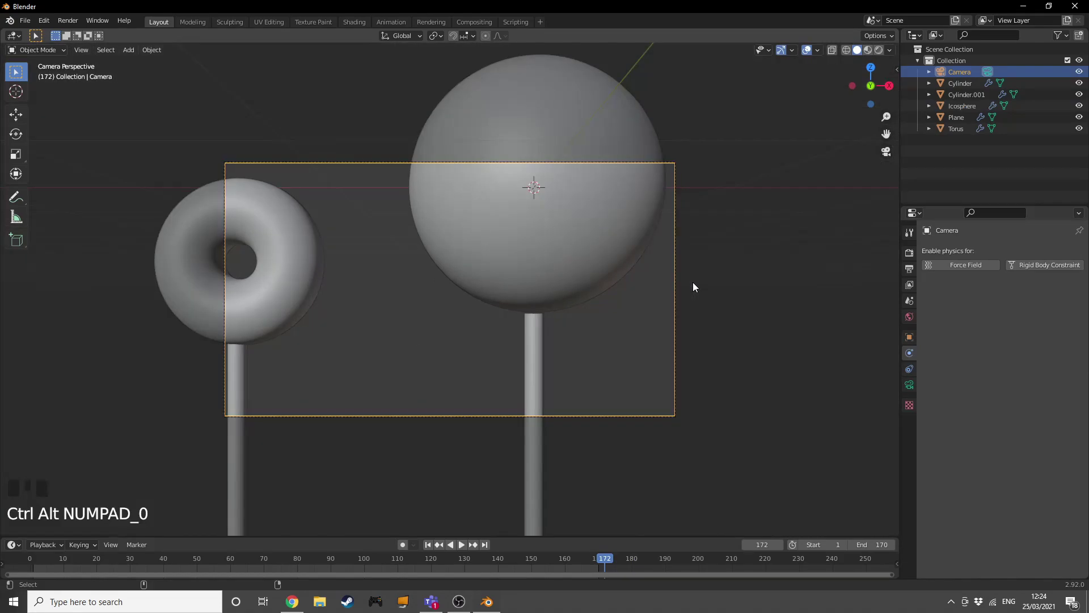
- Move the camera back about 2.78 m along its view axis and tilt it about 5.6° around X to frame both shapes
key(g)
right_click(862, 218)
key(g)
middle_click(777, 256)
click(778, 314)
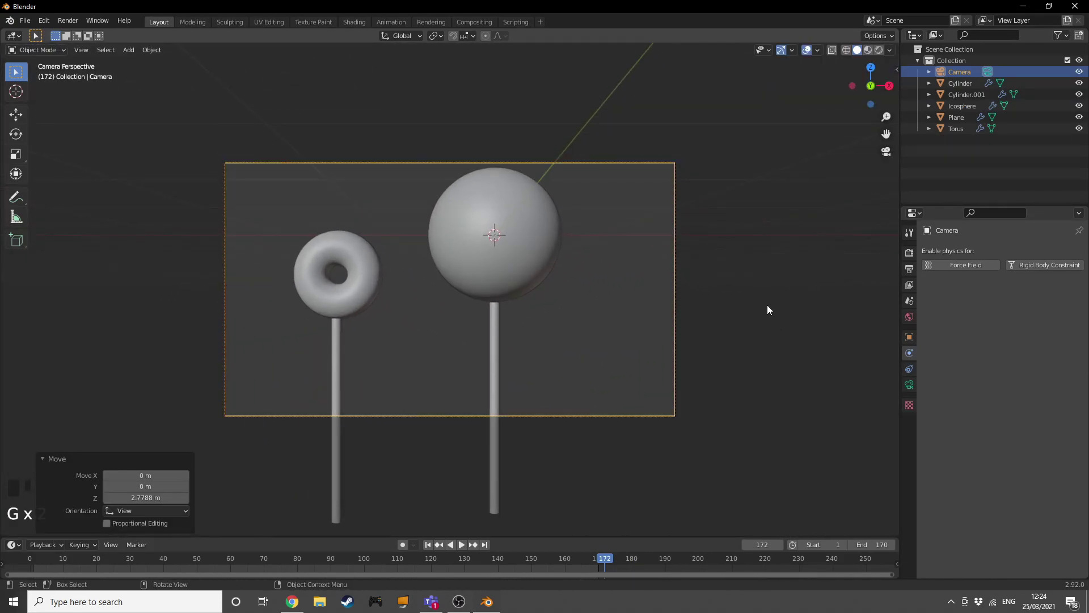
key(r)
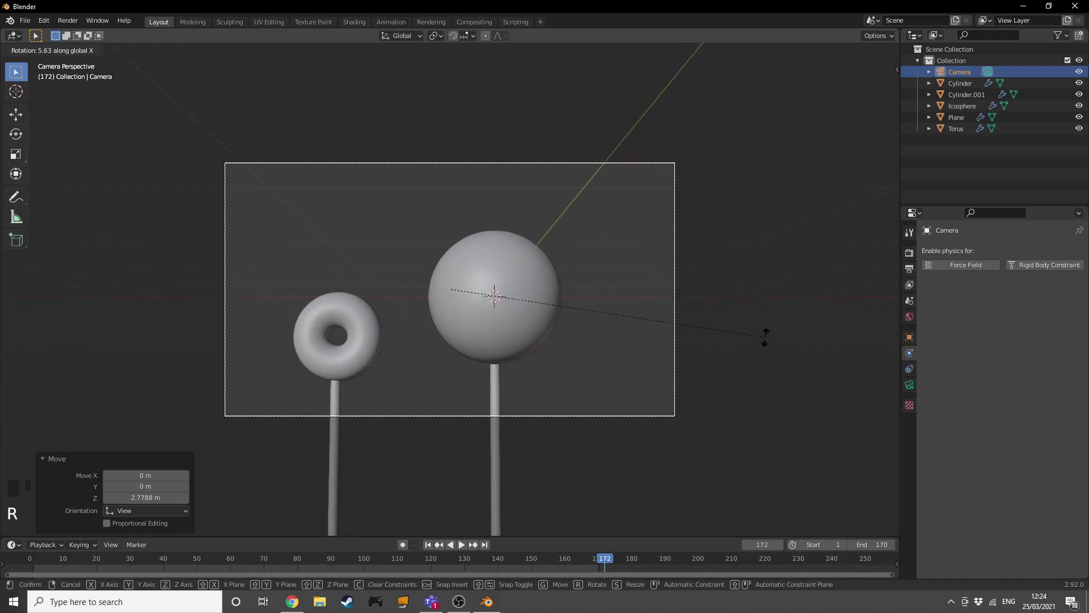
click(766, 338)
- Return to the first frame and delete the plane's cloth bake
click(428, 545)
scroll(519, 424, up, 1)
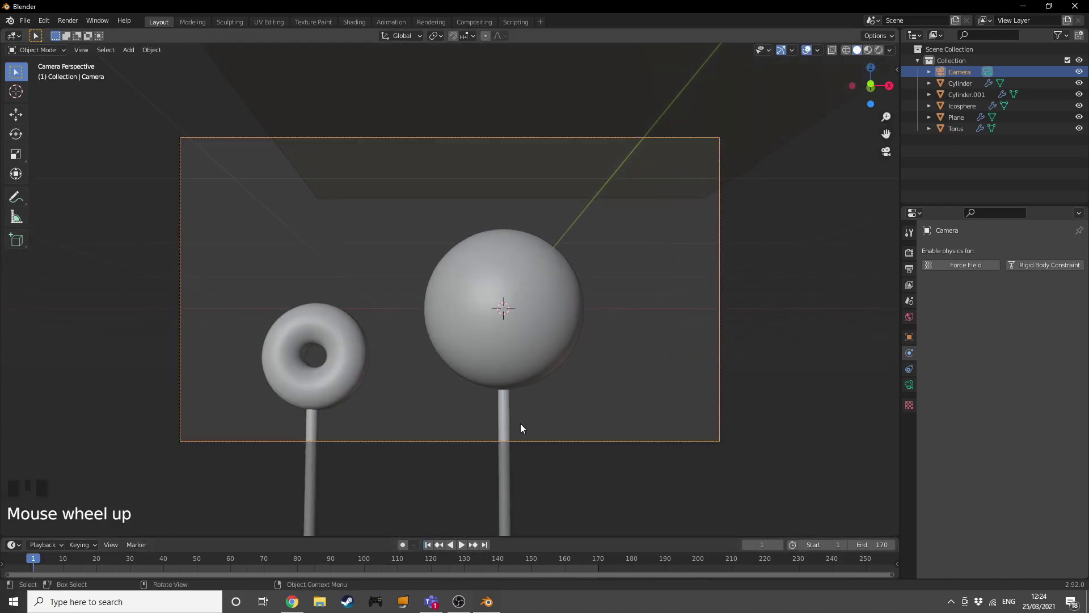
click(555, 101)
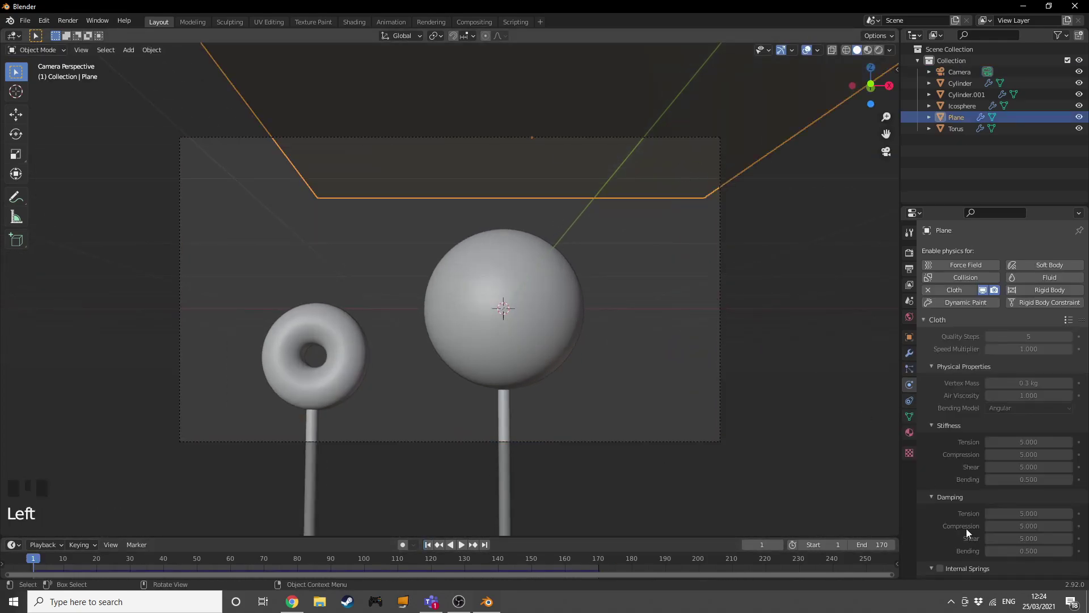
scroll(952, 510, down, 20)
click(972, 321)
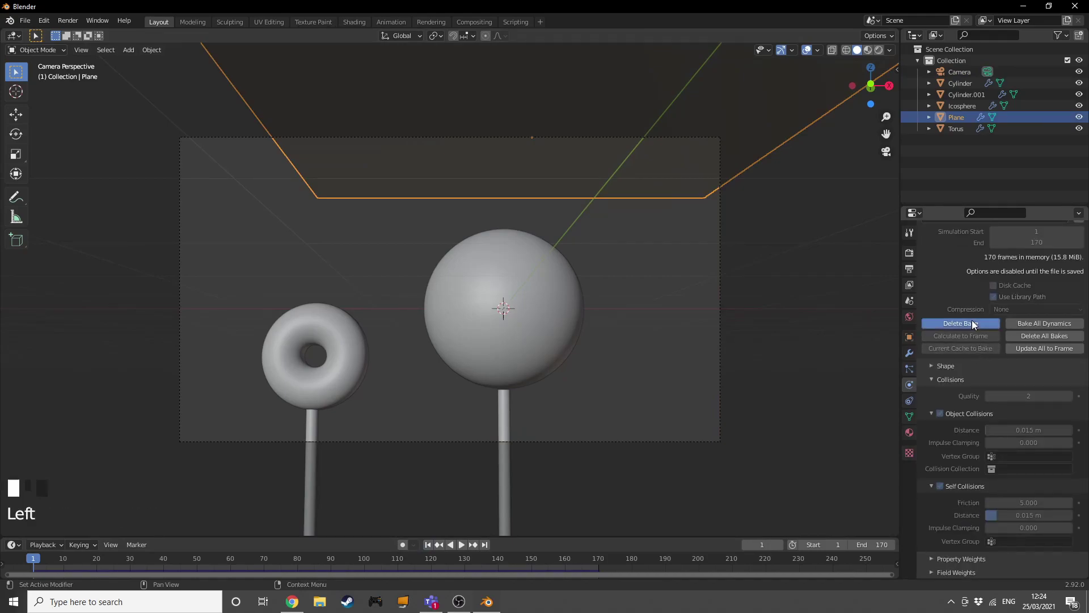
- Raise the plane along Z until it sits just above the camera frame, and shift it about -0.11 m along X
key(g)
key(z)
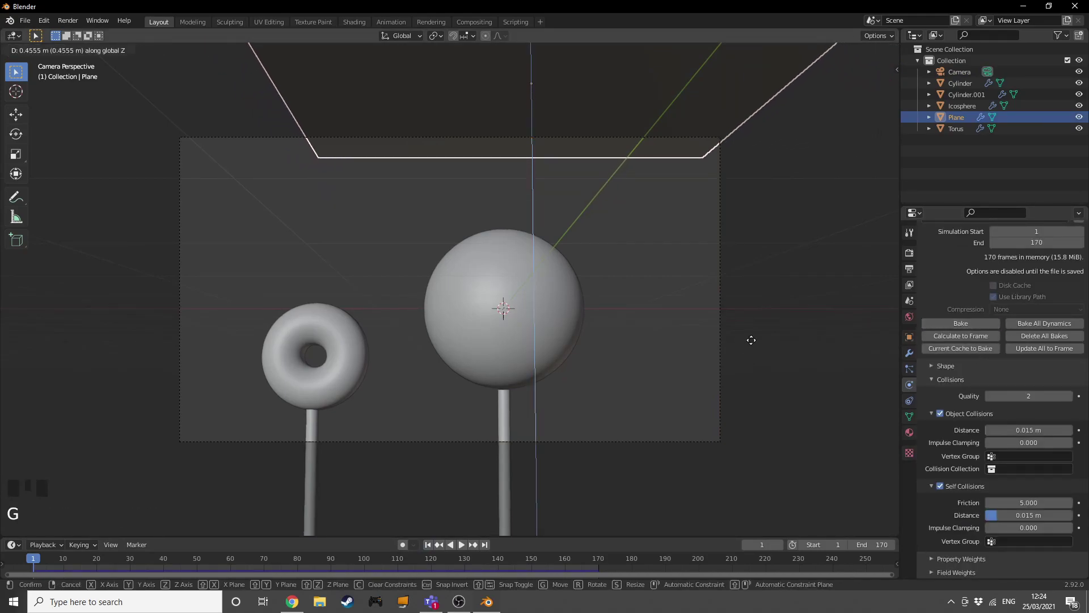
click(754, 312)
key(g)
click(740, 319)
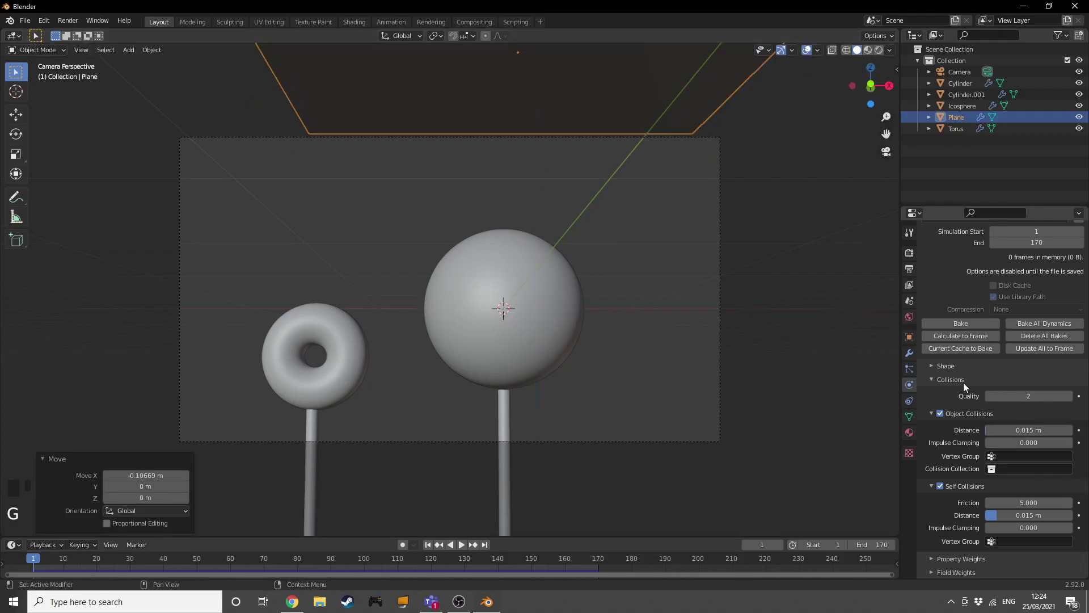
- Bake the cloth simulation with the plane in its raised position and play the animation through the camera
click(960, 323)
key(space)
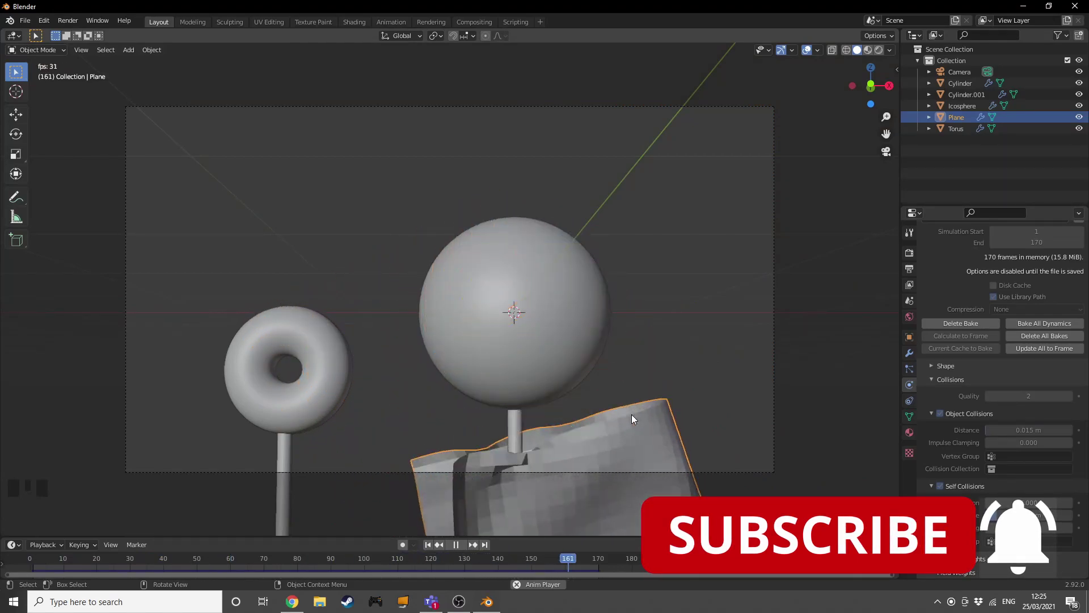
- Stop playback and add an ico sphere mesh at the world origin
key(space)
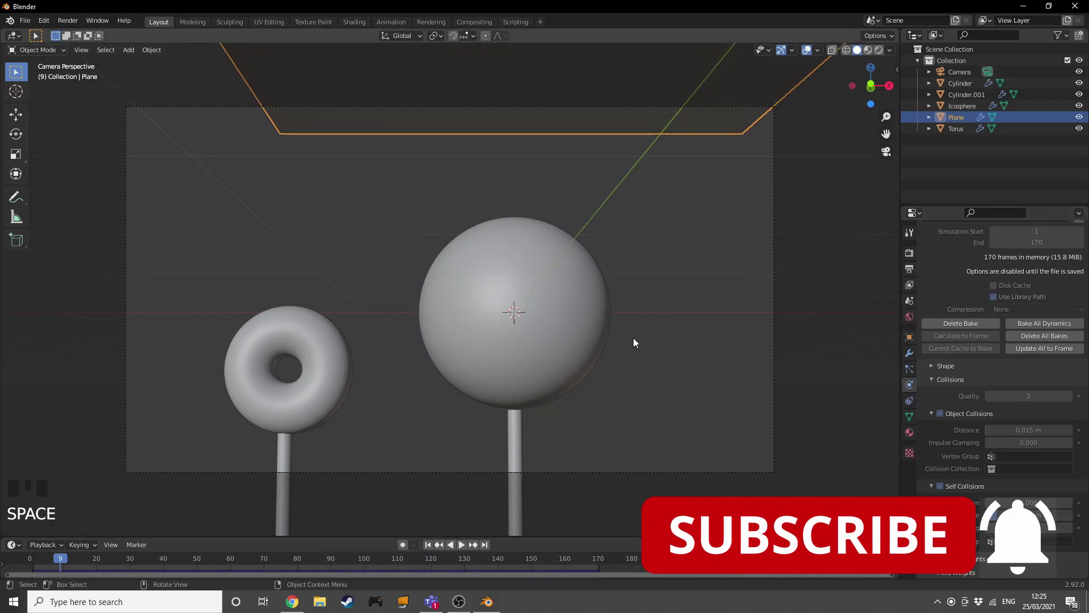
middle_drag(655, 327, 685, 318)
scroll(612, 373, down, 2)
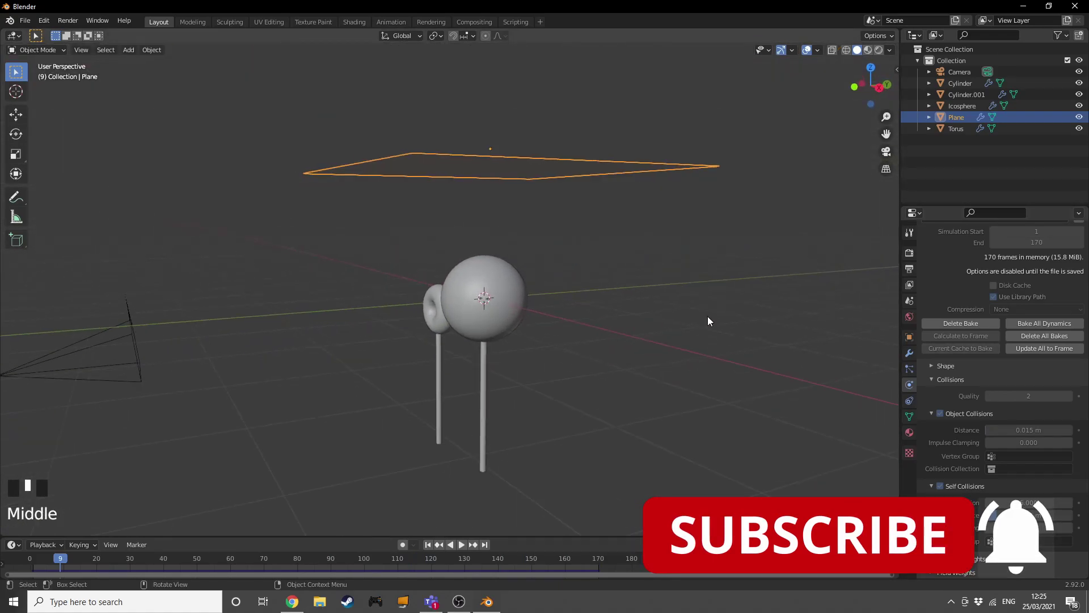
middle_drag(829, 311, 578, 322)
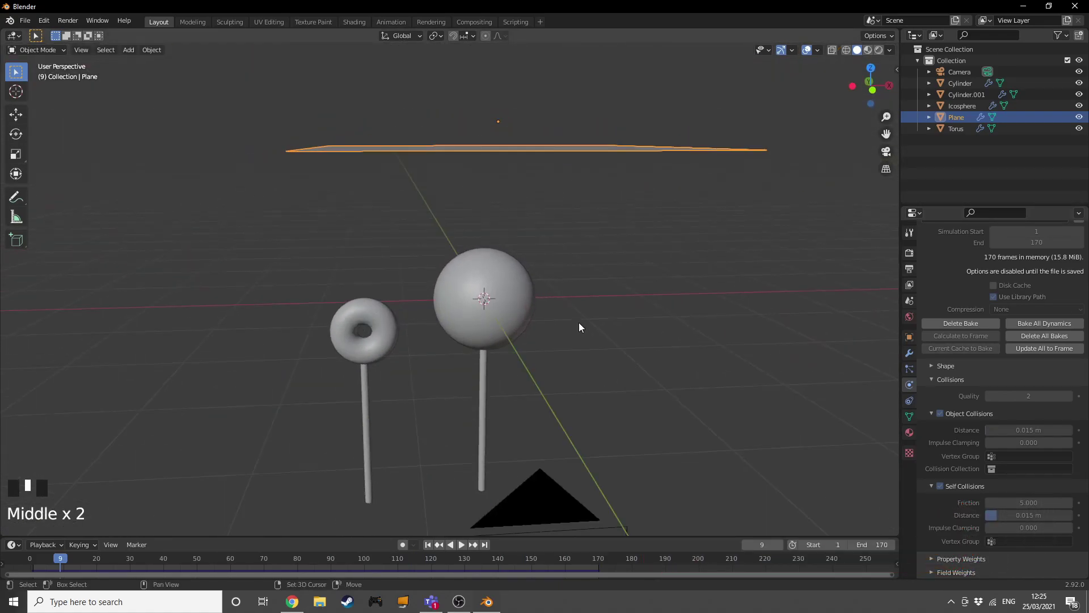
key(shift+a)
mouse_move(561, 153)
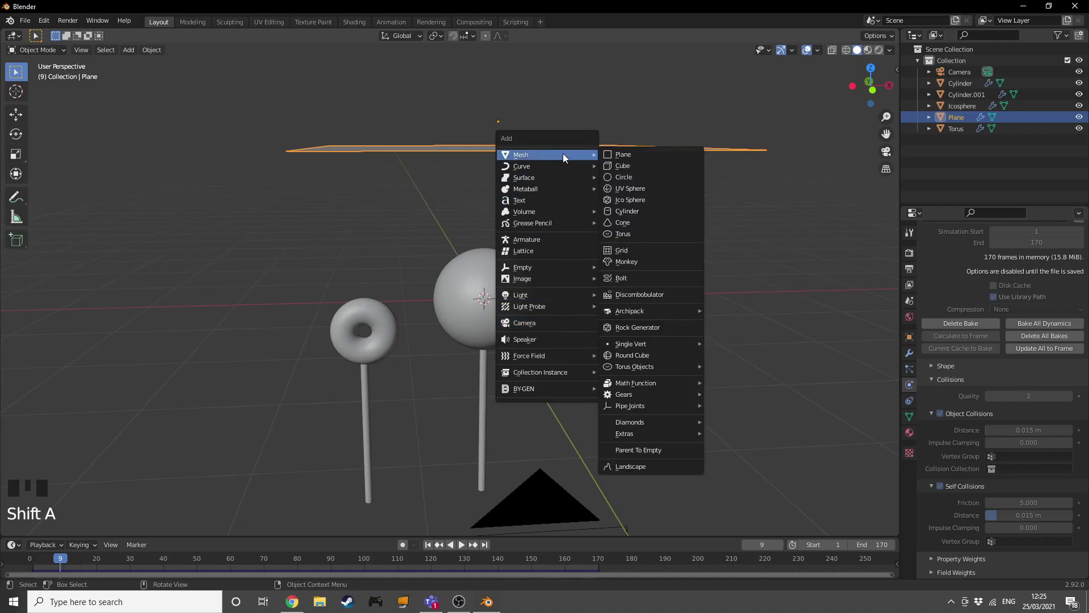
click(630, 200)
- Subdivide the new ico sphere's mesh with 2 cuts at smoothness 1 and shade it smooth
right_click(577, 303)
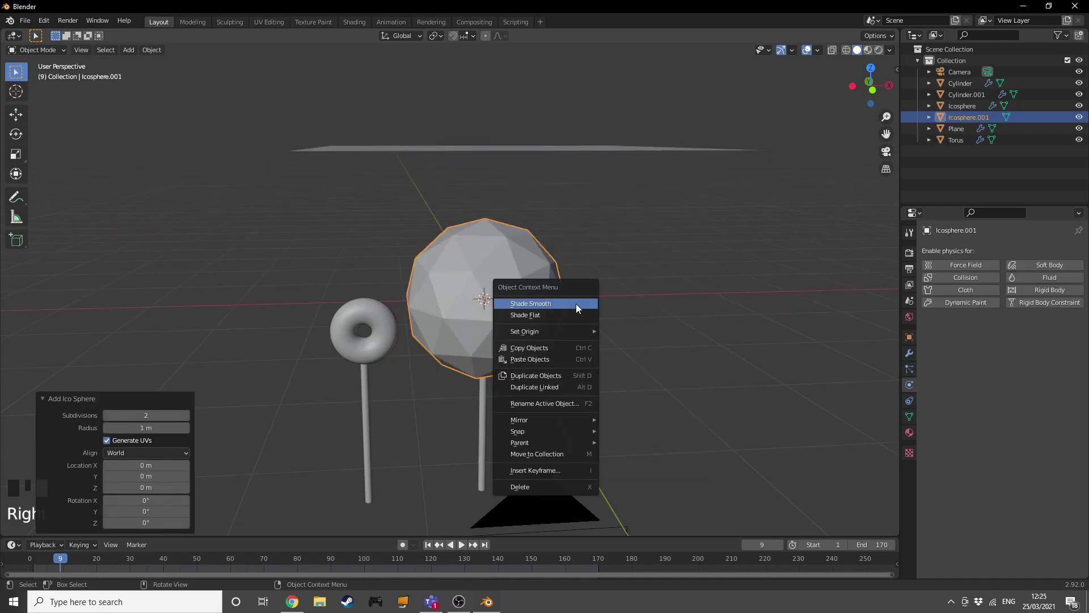
right_click(520, 304)
key(Tab)
right_click(611, 280)
click(611, 281)
click(184, 448)
click(185, 449)
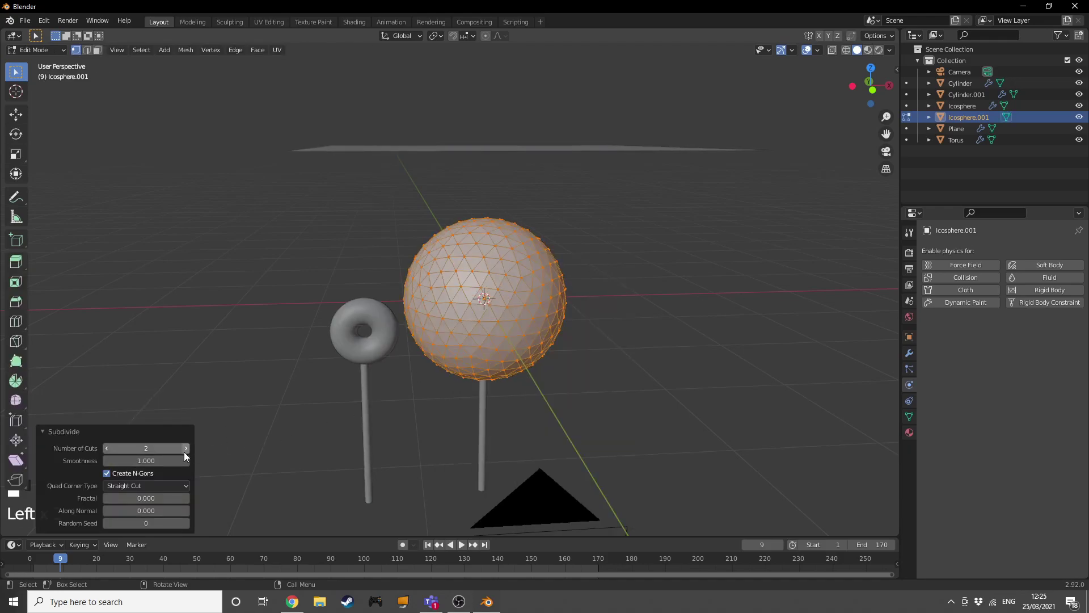
key(Tab)
right_click(501, 318)
click(501, 318)
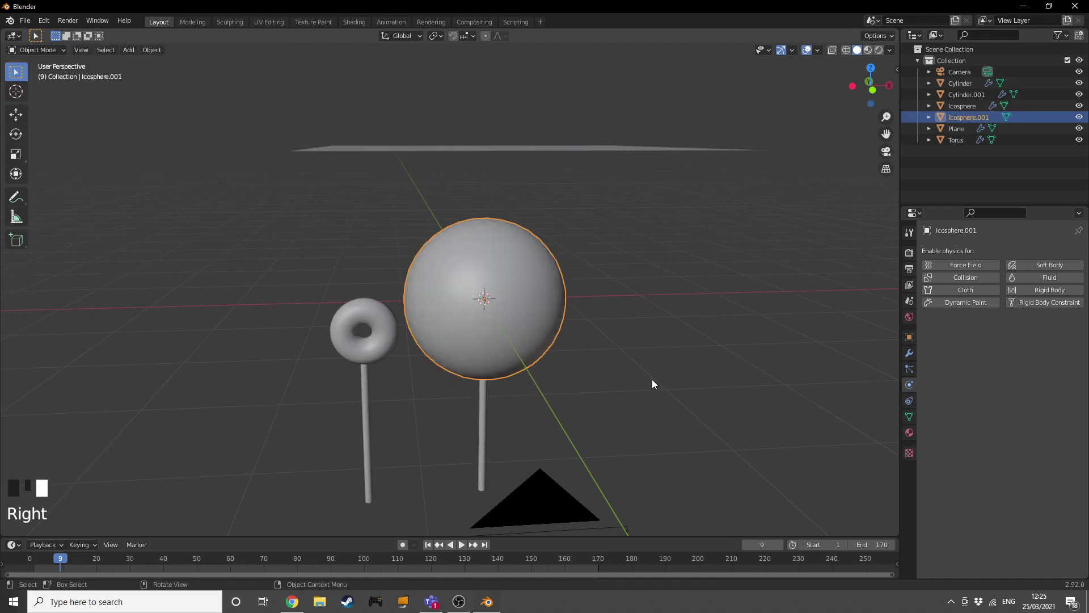
- Move the new ico sphere about 3.9 m along X, clear of the plane and both shapes
key(g)
key(x)
click(50, 339)
- Give the plane a hair particle system that emits from its vertices
middle_drag(375, 305, 569, 223)
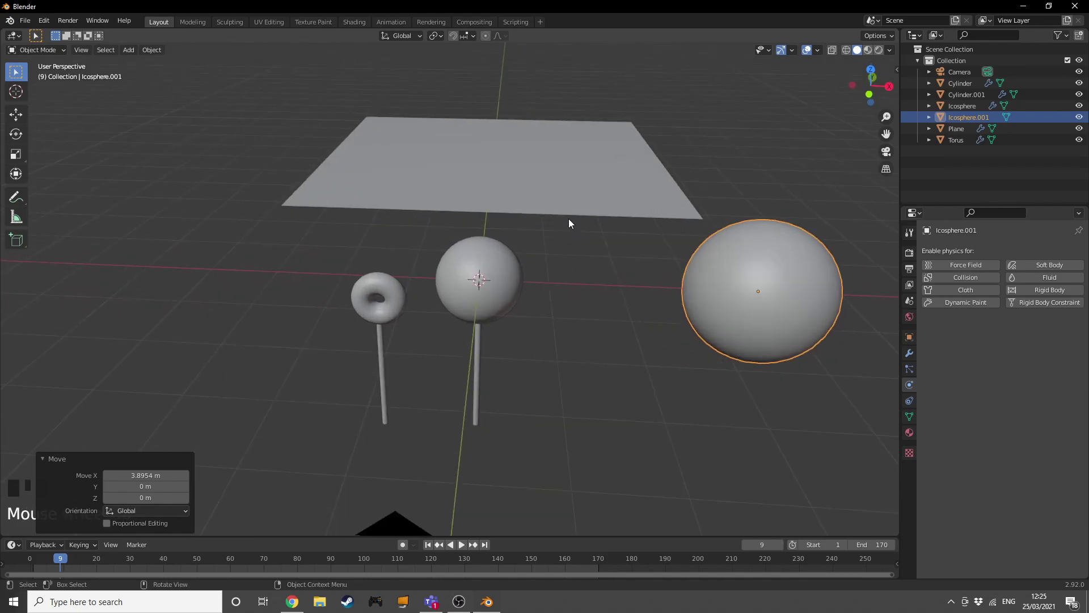
click(576, 203)
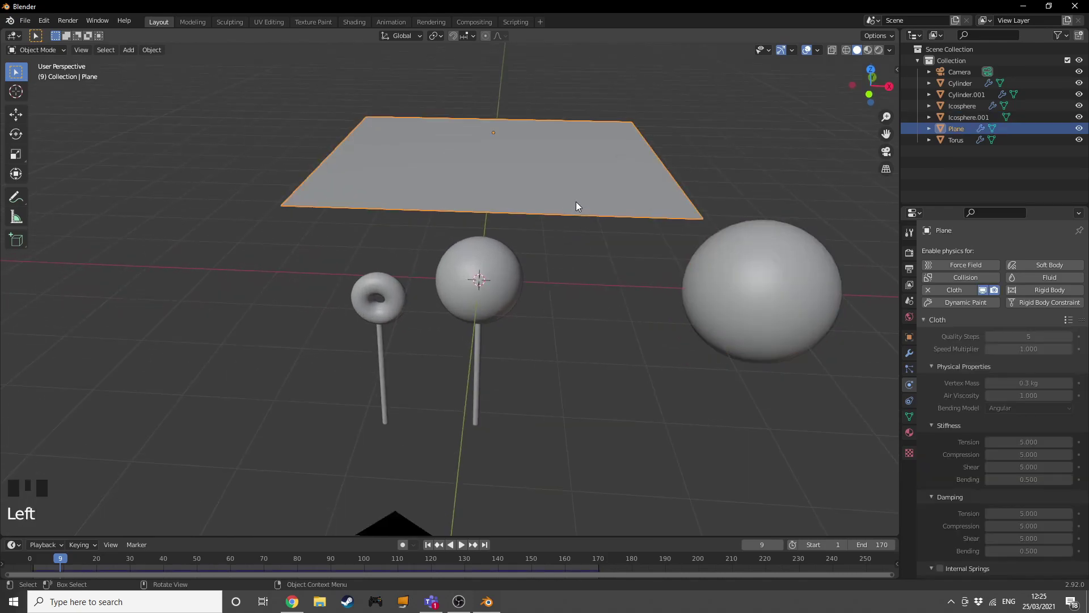
click(909, 370)
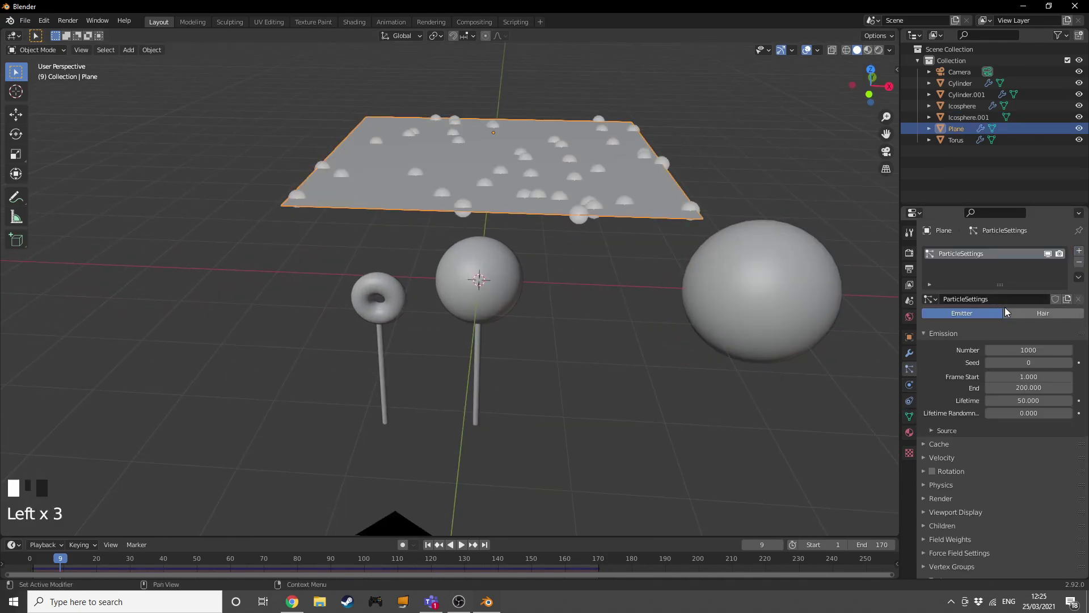
click(1012, 315)
click(943, 416)
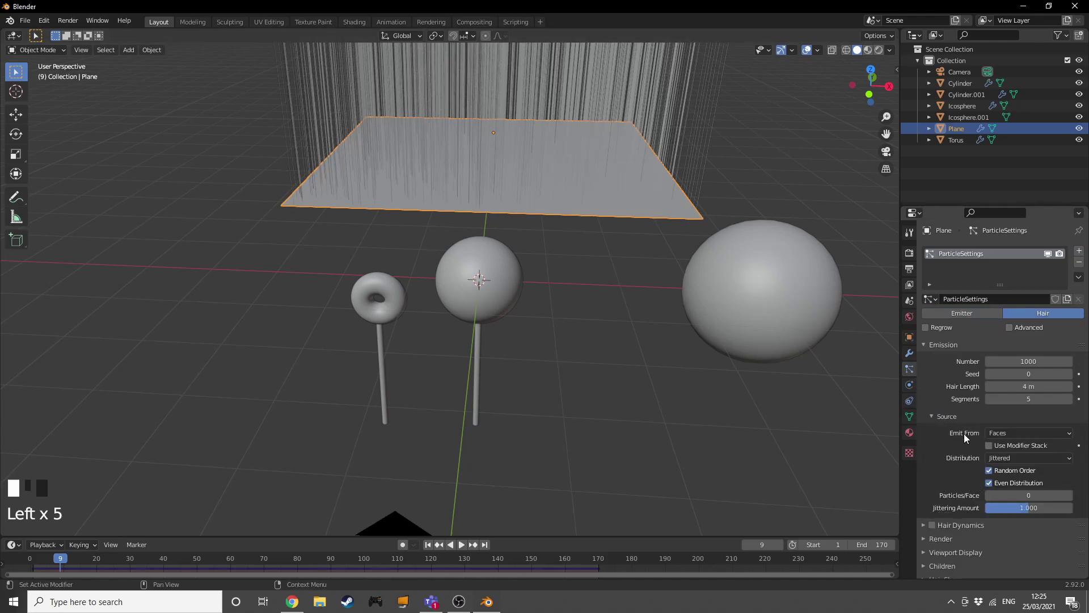
click(1012, 433)
click(1000, 447)
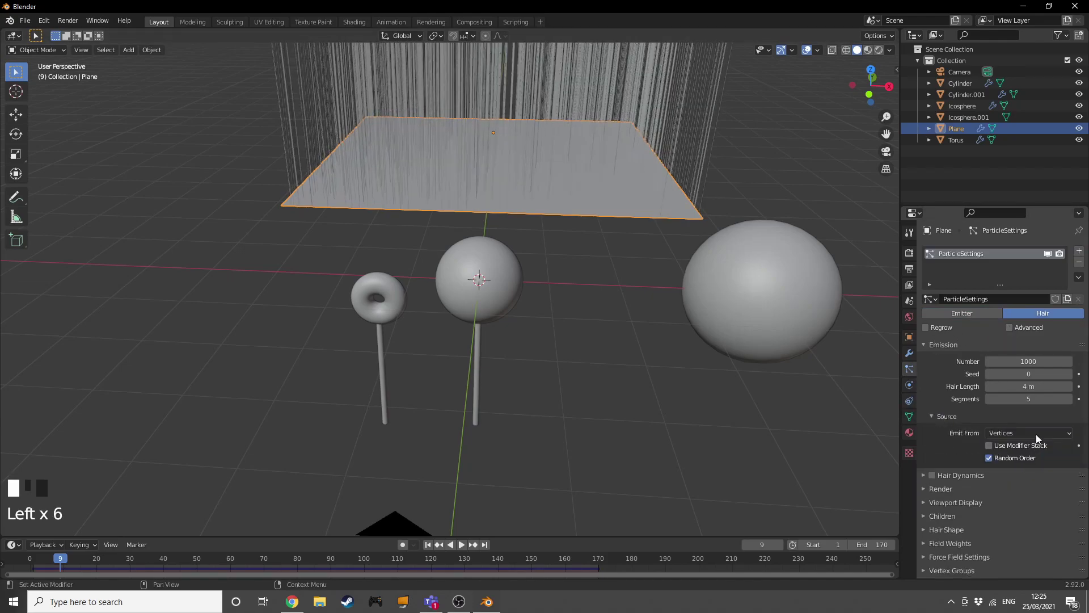
click(1013, 434)
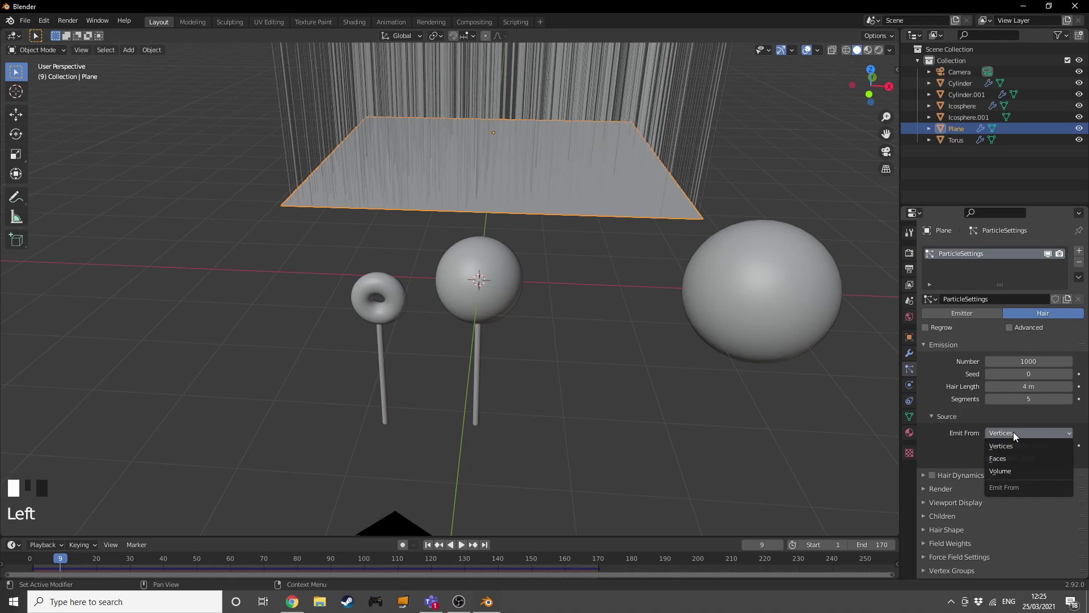
- Render the plane's hair particles as an object, using Icosphere.001 as the instance
scroll(949, 466, down, 2)
click(949, 465)
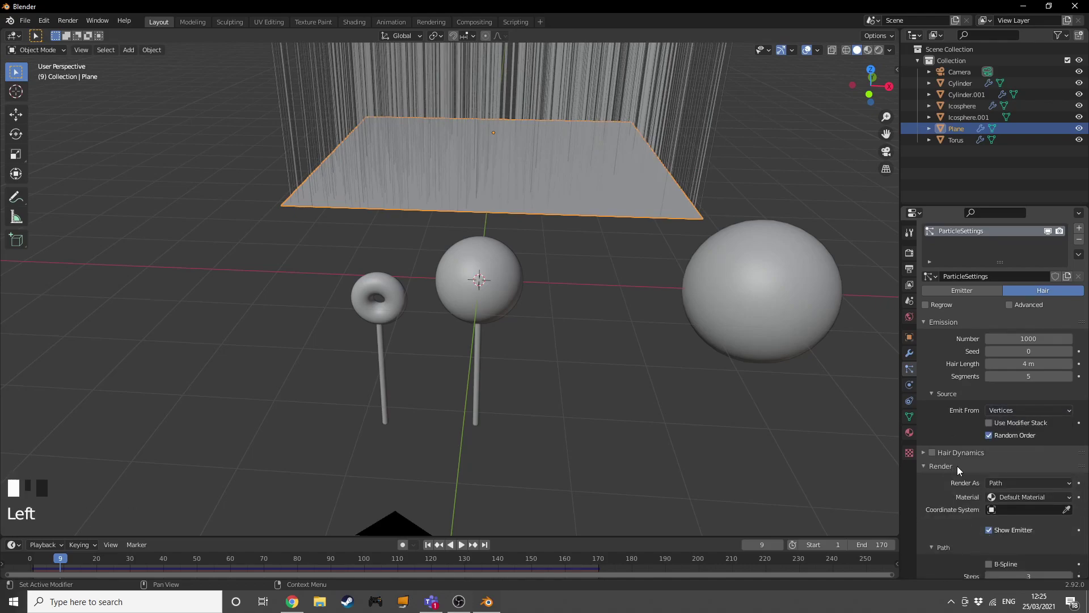
scroll(958, 465, down, 1)
click(1016, 460)
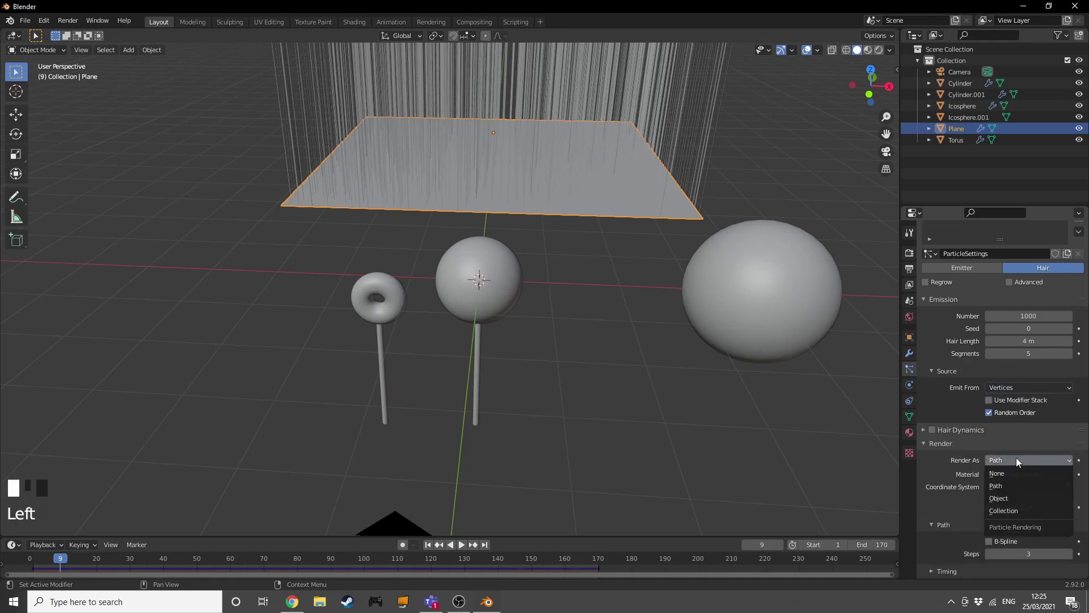
click(1013, 497)
scroll(1013, 486, down, 3)
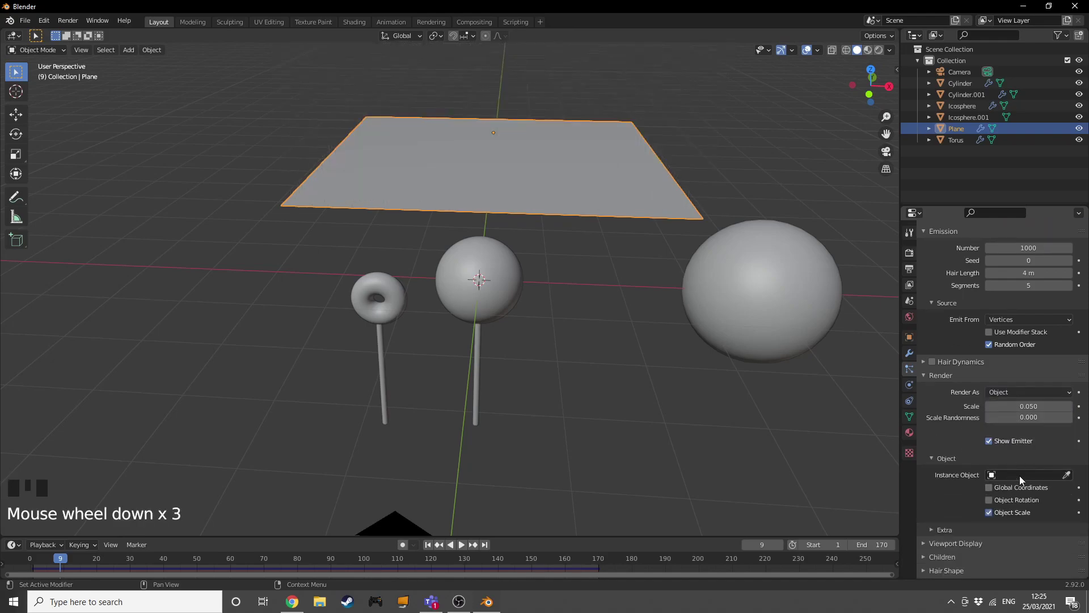
click(1020, 475)
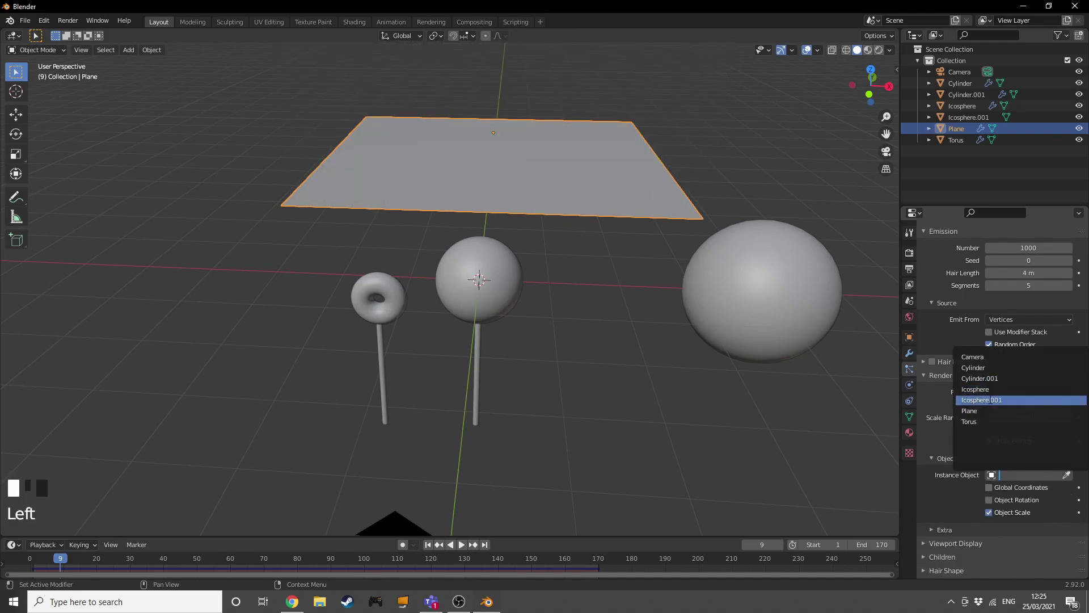
click(982, 400)
- Reduce the render scale of the plane's instanced spheres to 0.005
middle_drag(780, 370, 767, 362)
click(989, 406)
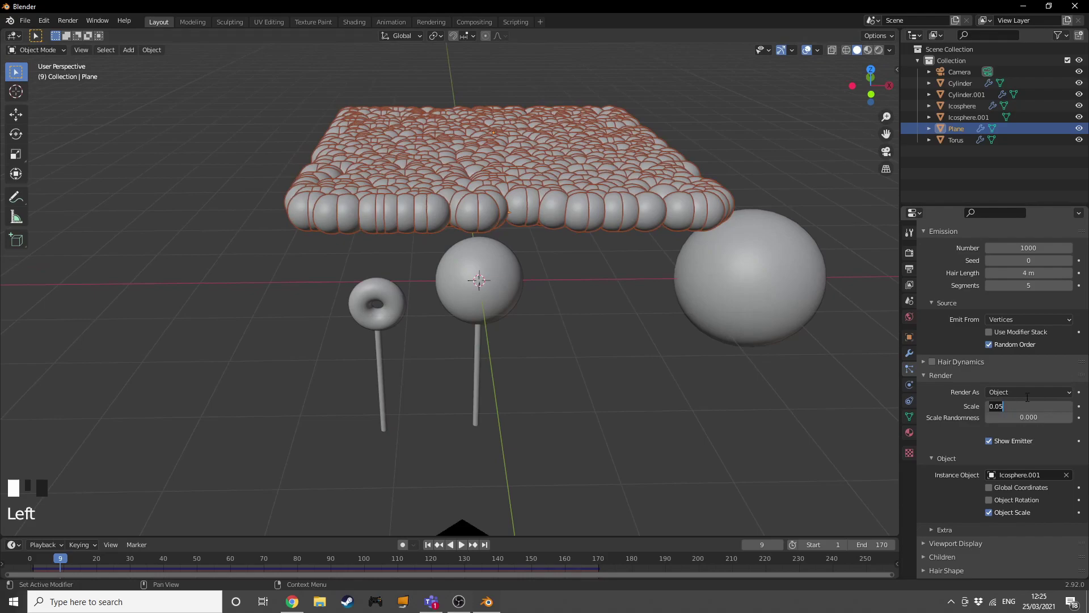
click(989, 406)
scroll(806, 329, up, 2)
middle_drag(788, 338, 776, 359)
click(1032, 407)
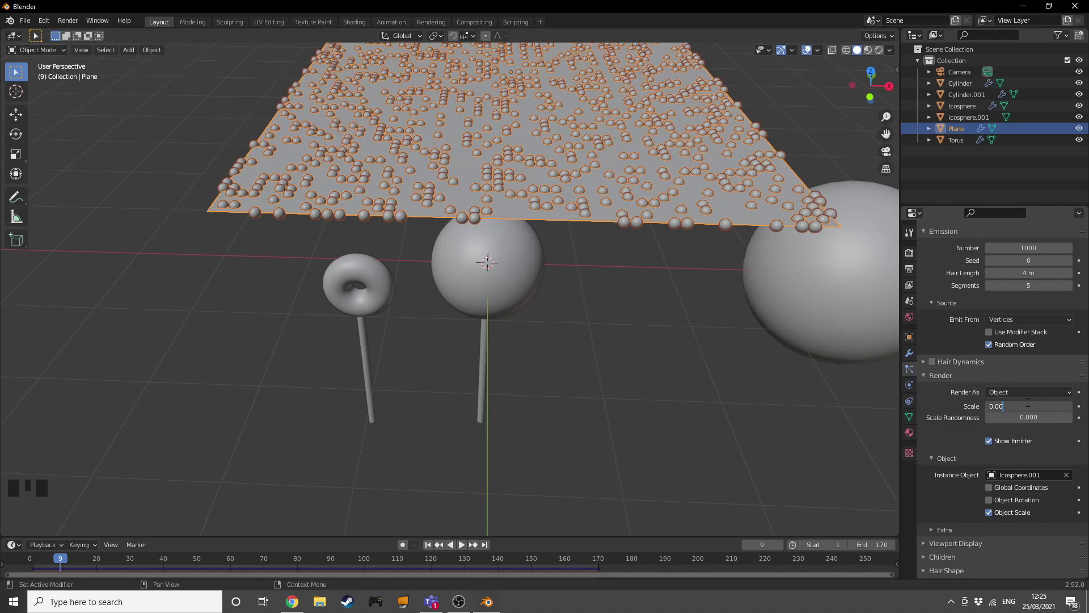
text(5)
key(Return)
- Turn off random order for the hair emission source on the plane
scroll(937, 303, up, 1)
scroll(552, 212, up, 1)
middle_drag(551, 212, 832, 251)
click(989, 367)
middle_drag(675, 249, 699, 271)
scroll(703, 281, down, 2)
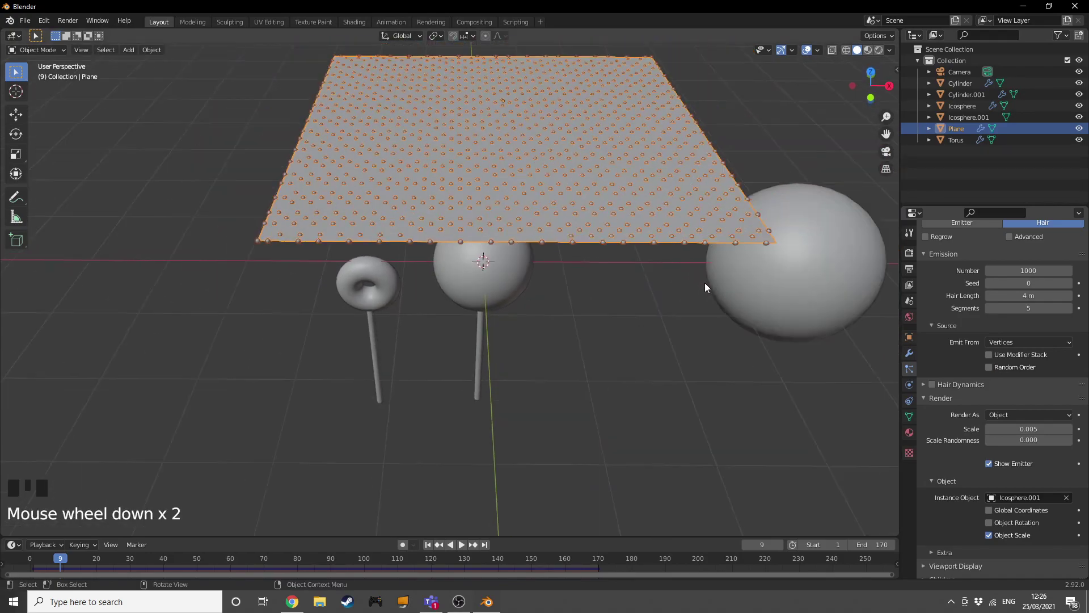
- Set the hair number to 2307, try merging all the plane's vertices by a distance of 2.98 m, and undo the merge
click(1022, 271)
right_click(605, 182)
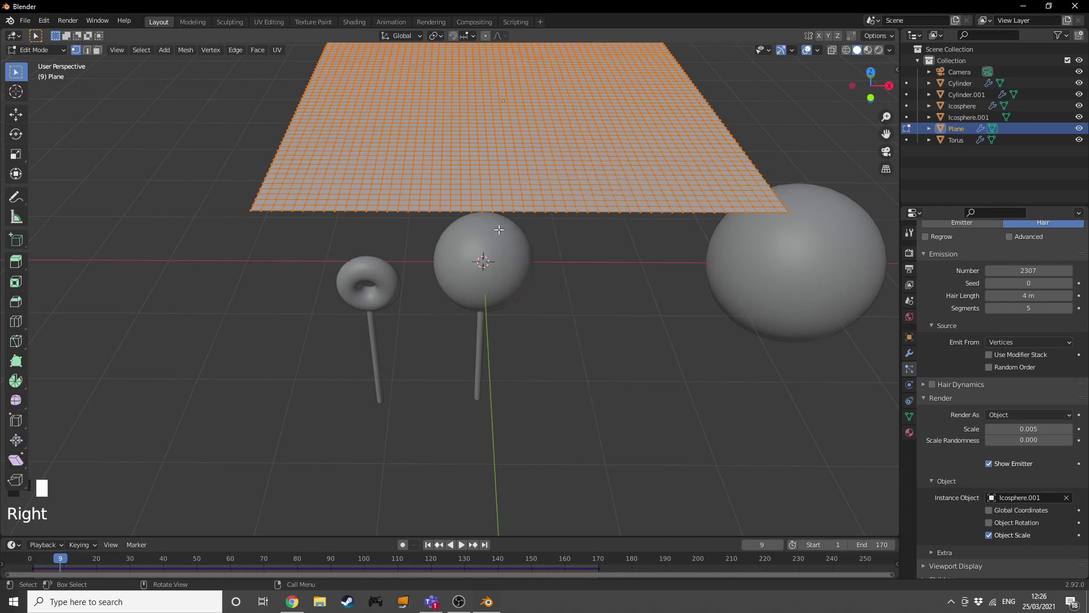
key(F3)
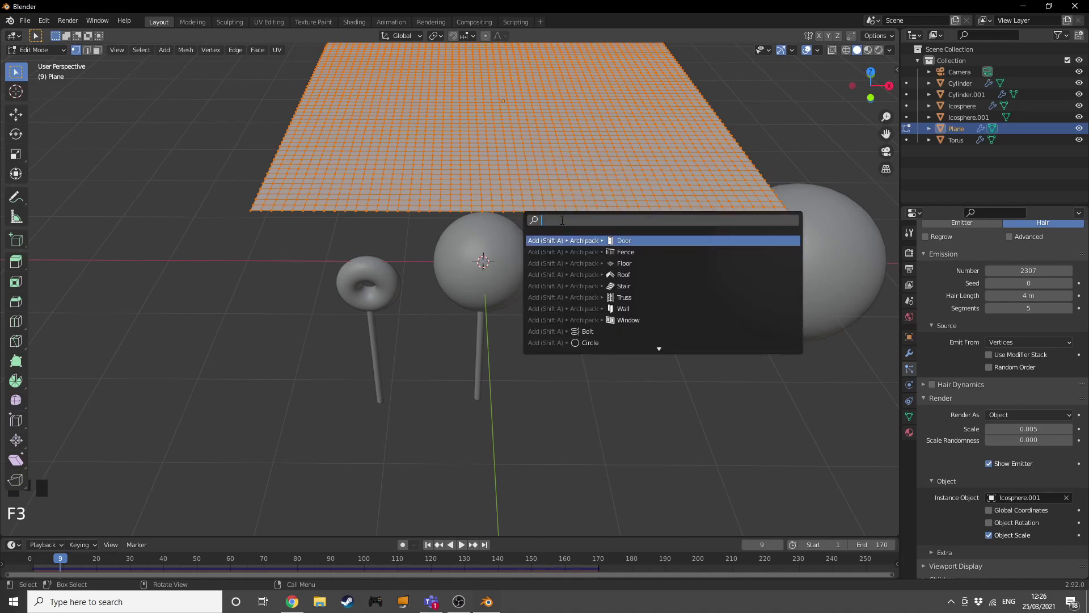
text(mer)
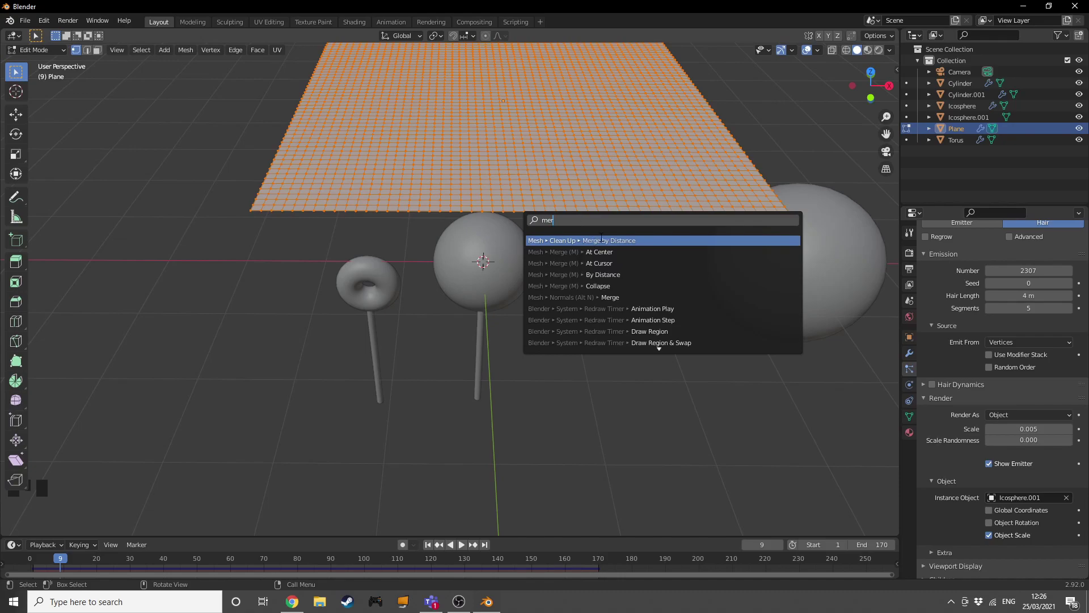
click(604, 240)
drag(136, 497, 187, 497)
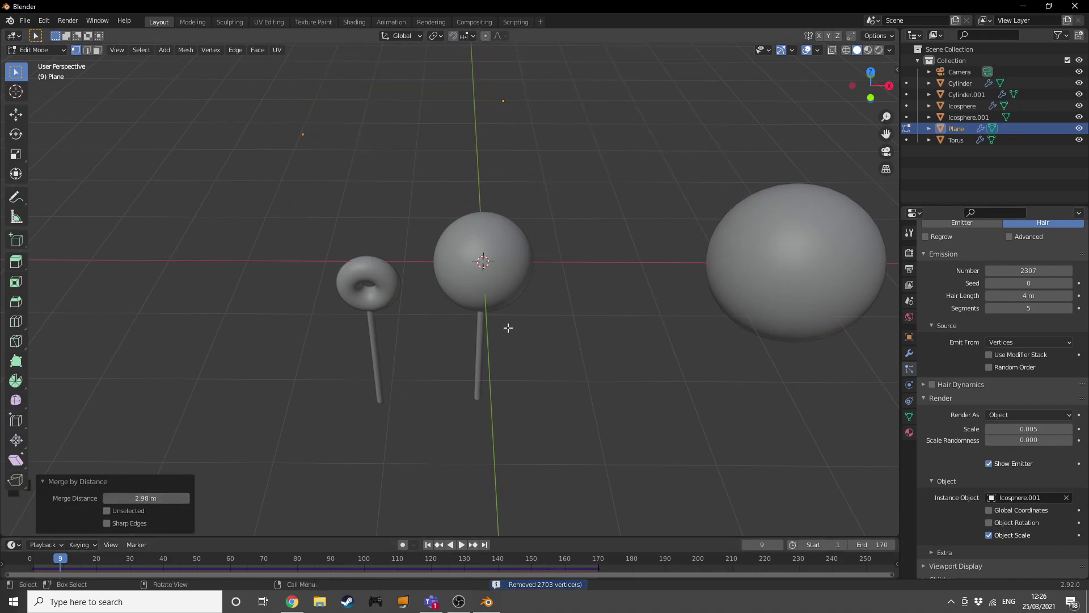
key(ctrl+z)
- Set the plane's hair particle number to 2703 and return to Object Mode
double_click(1029, 270)
key(Left)
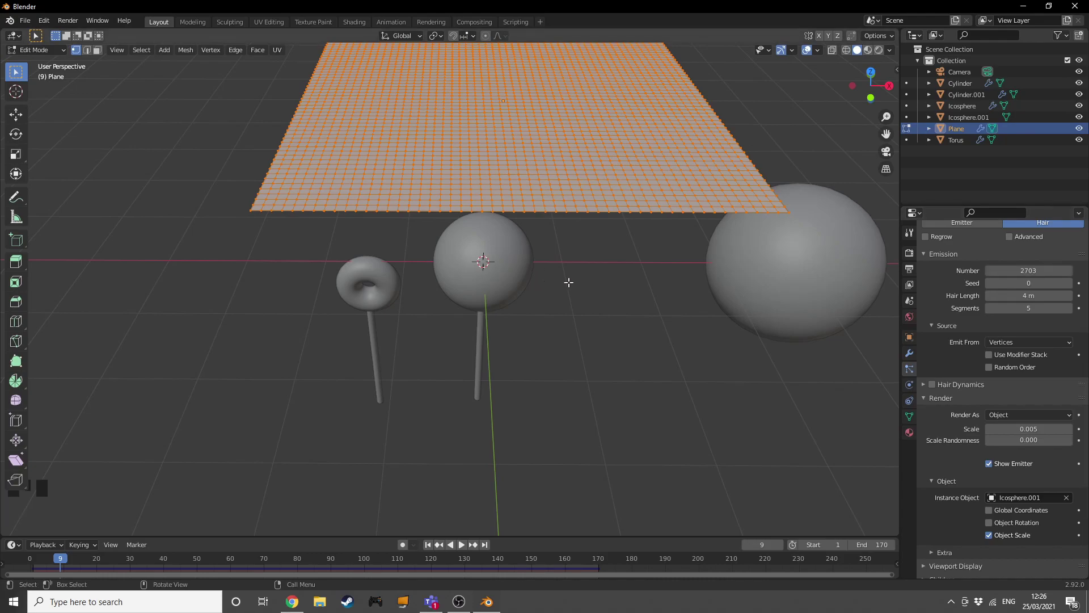
key(Tab)
- Play the animation to check how the instanced spheres follow the falling cloth, and stop it at frame 1
middle_drag(703, 291, 676, 257)
scroll(685, 282, up, 3)
key(space)
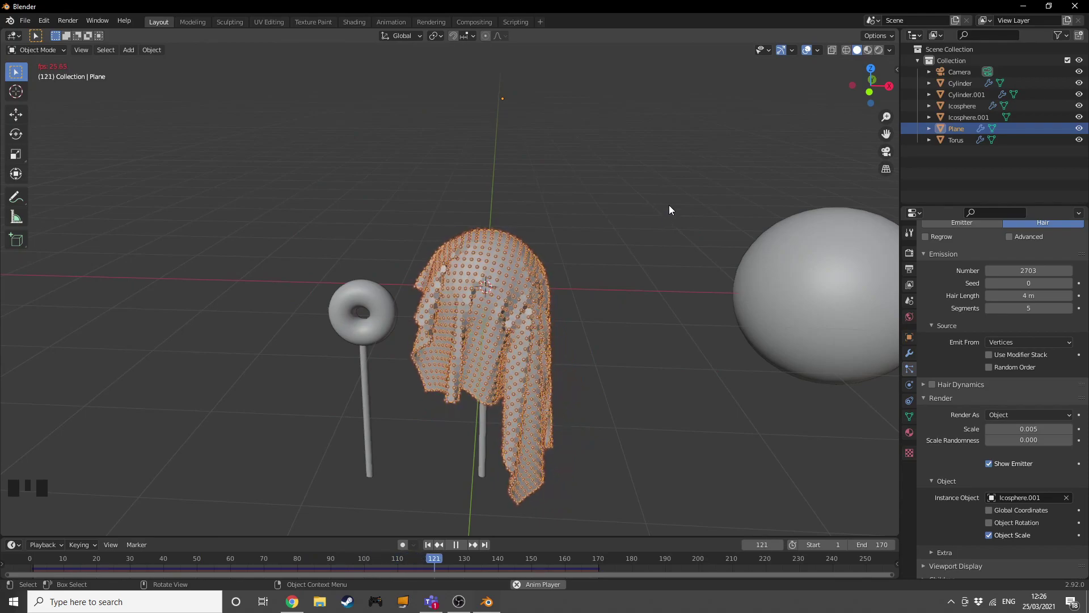
key(space)
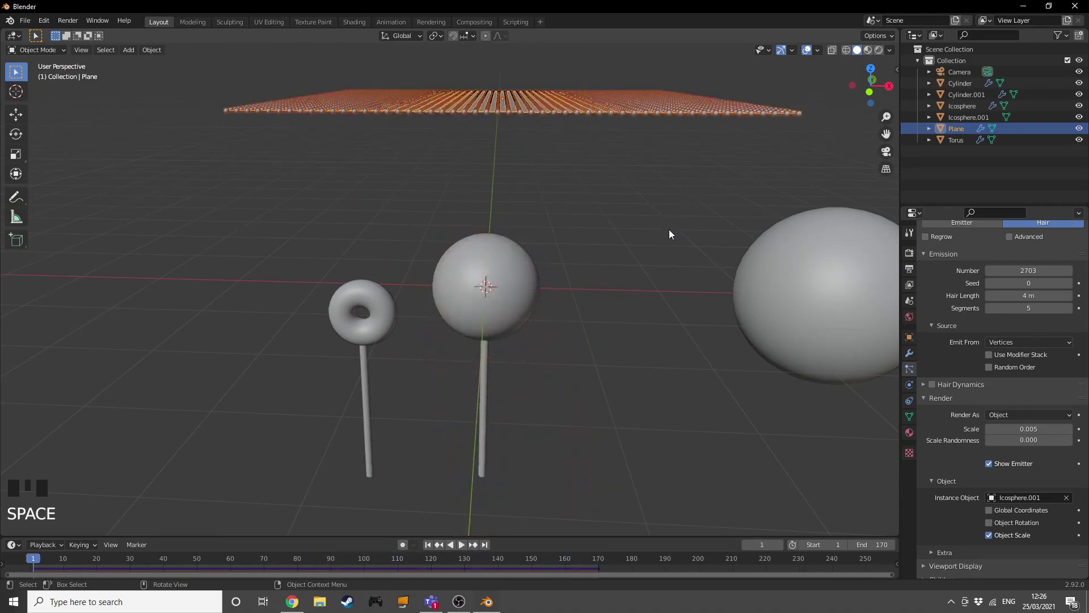
- Add an area light at the world origin
key(KP_0)
middle_drag(726, 131, 410, 374)
scroll(411, 374, down, 3)
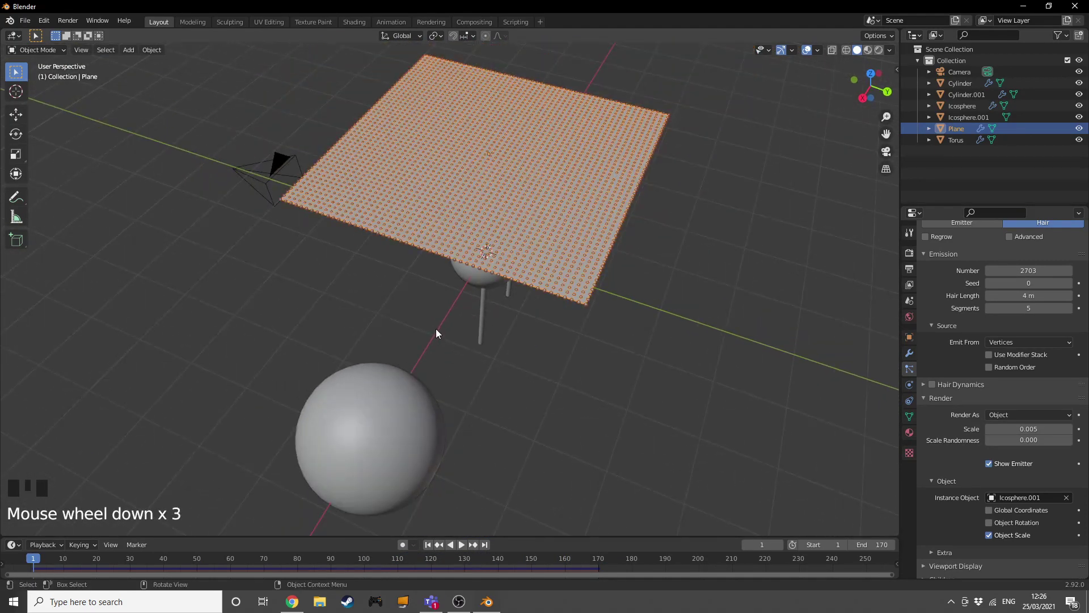
middle_drag(434, 330, 465, 267)
key(shift+a)
mouse_move(499, 266)
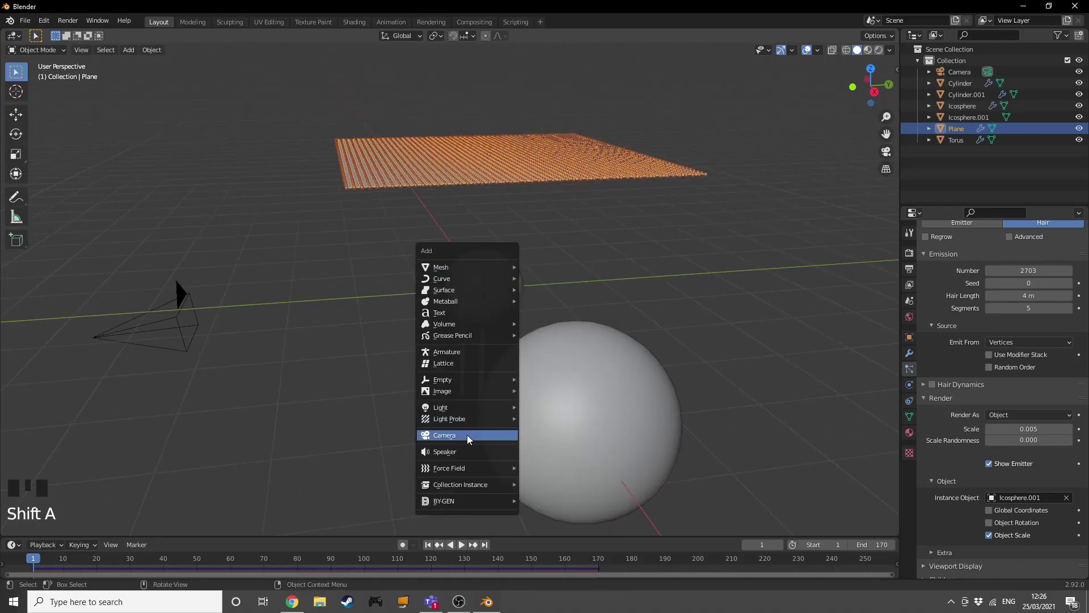
mouse_move(470, 412)
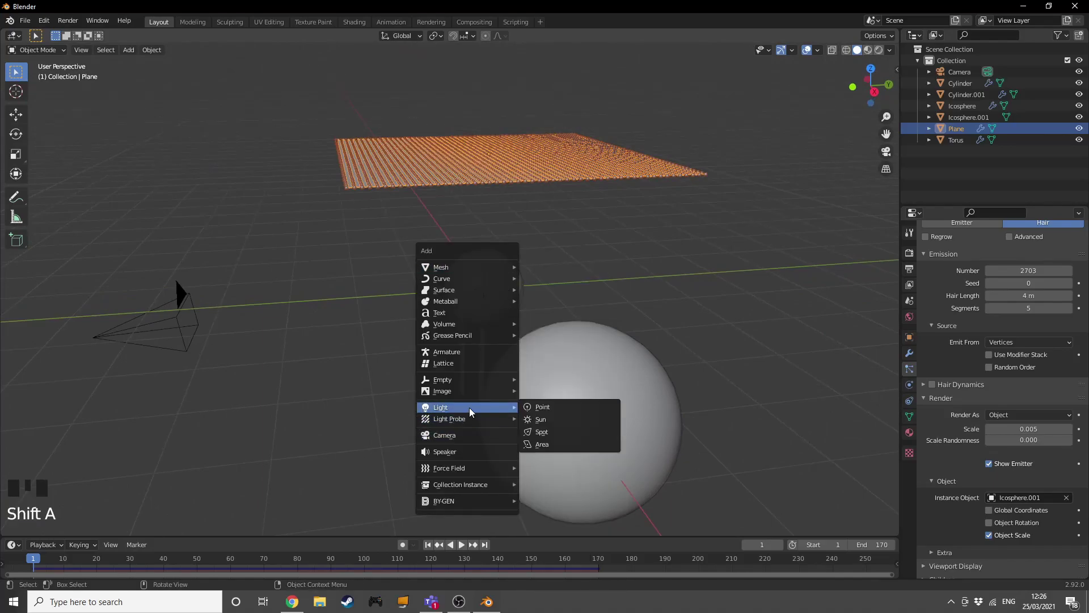
click(555, 445)
- Raise the area light about 2.73 m along Z above the plane and scale it up by about 1.85
key(g)
key(z)
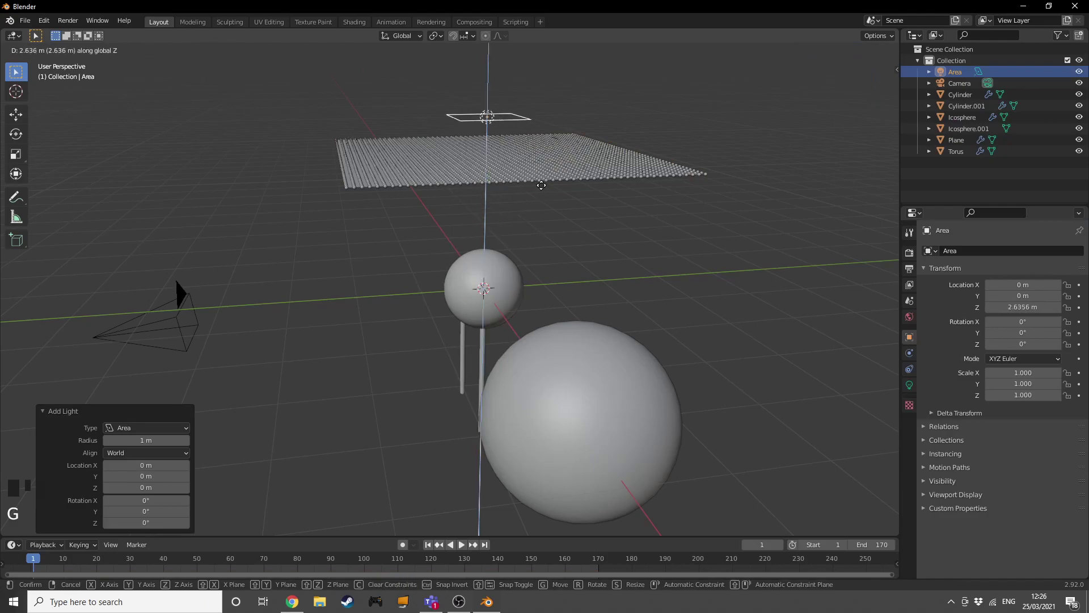
click(574, 246)
key(s)
click(732, 282)
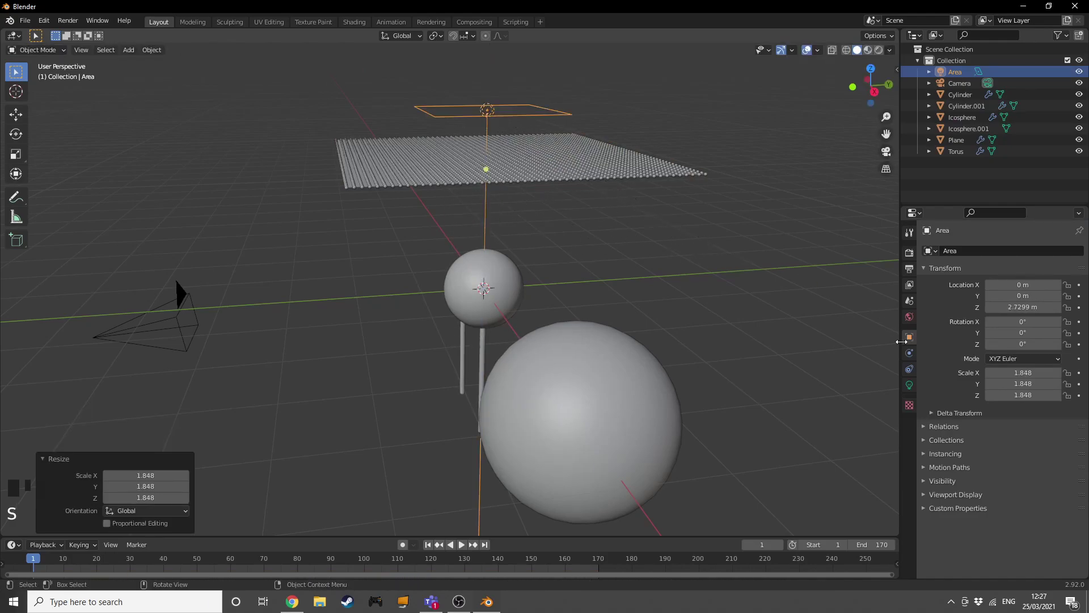
- Change the area light's shape to Disk and enable its contact shadows
click(909, 385)
click(1021, 355)
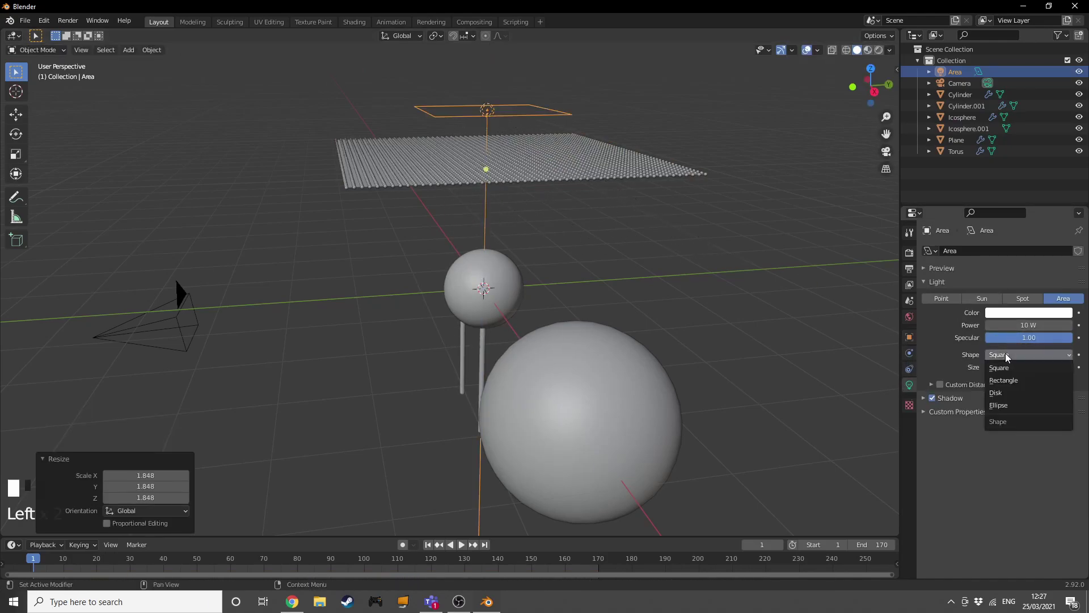
click(1001, 398)
click(951, 398)
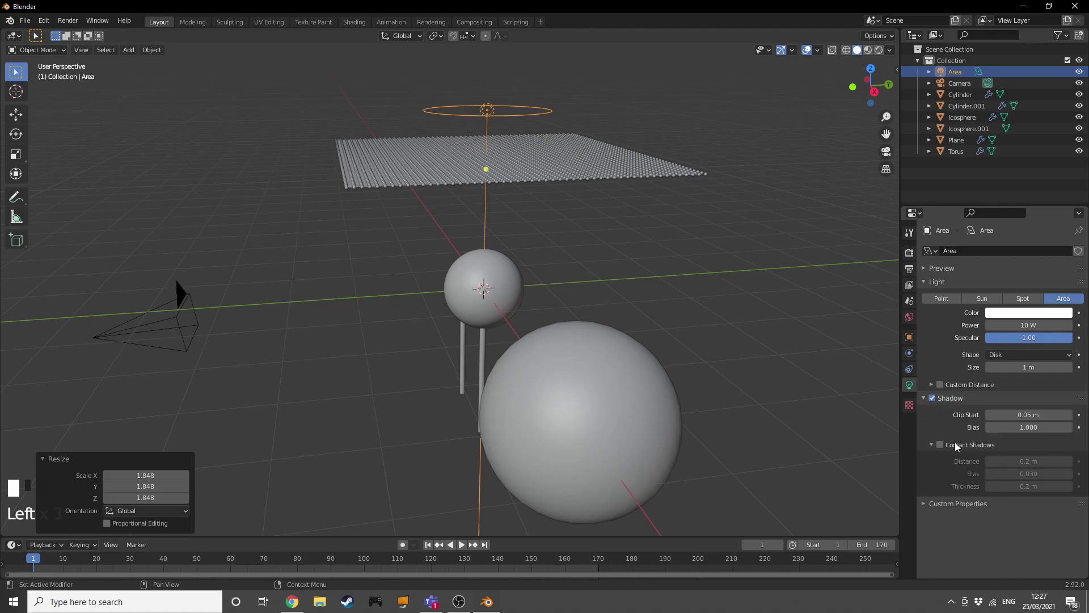
click(940, 444)
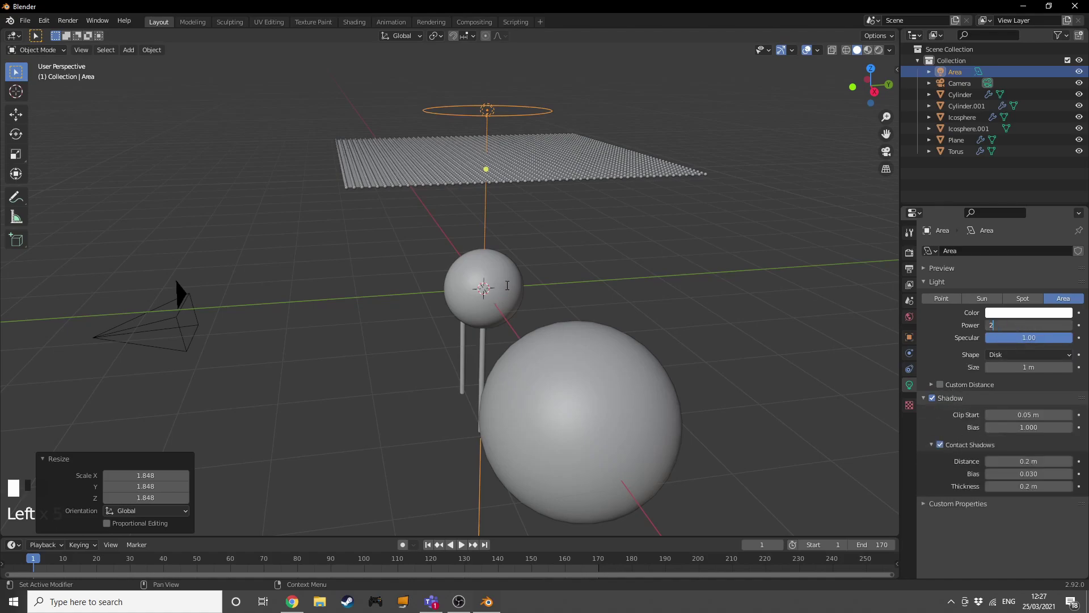
- Set the area light's power to 200 W and scale the light up by about 1.10
text(0)
key(Return)
middle_drag(555, 259, 545, 277)
key(s)
click(613, 276)
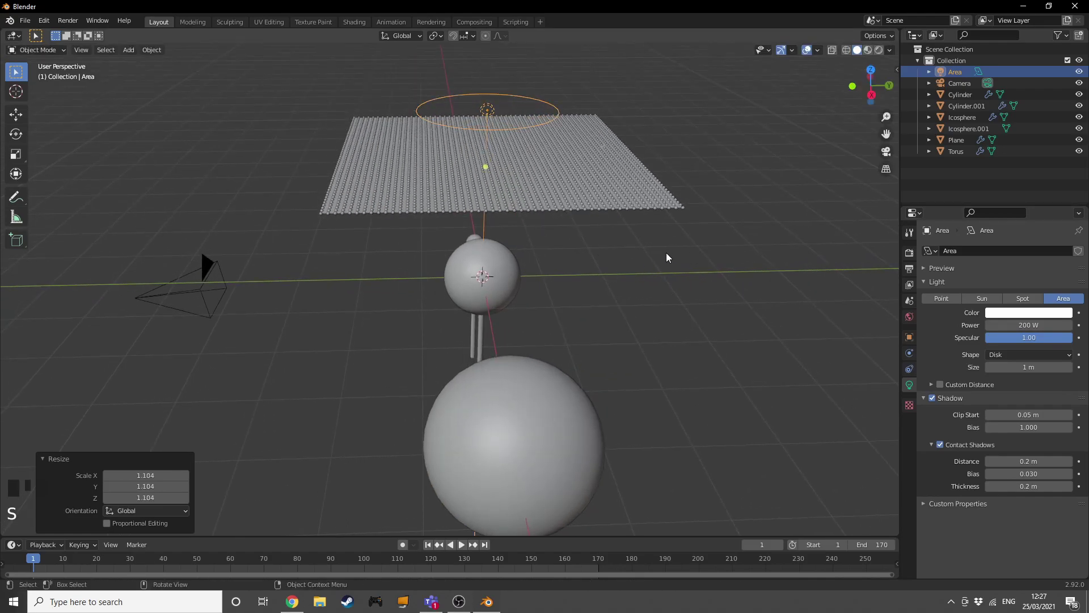
- Duplicate the area light about 4.3 m along negative Y near the camera, lower the copy about 0.89 m and shift it about -0.77 m along X
key(shift+d)
click(389, 377)
middle_drag(388, 377, 520, 304)
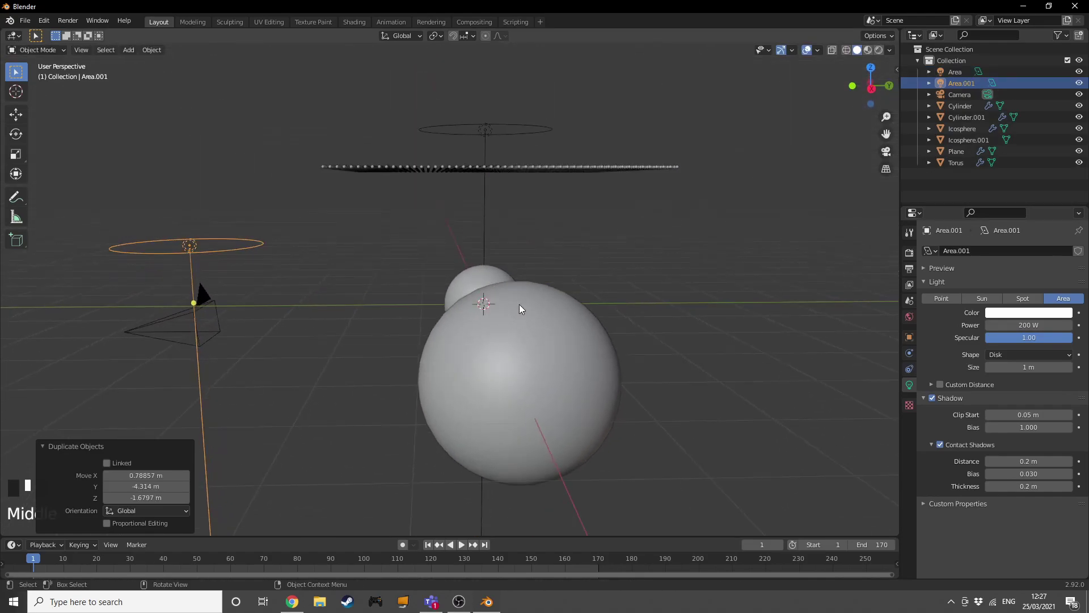
key(g)
key(z)
click(530, 364)
middle_drag(530, 364, 456, 352)
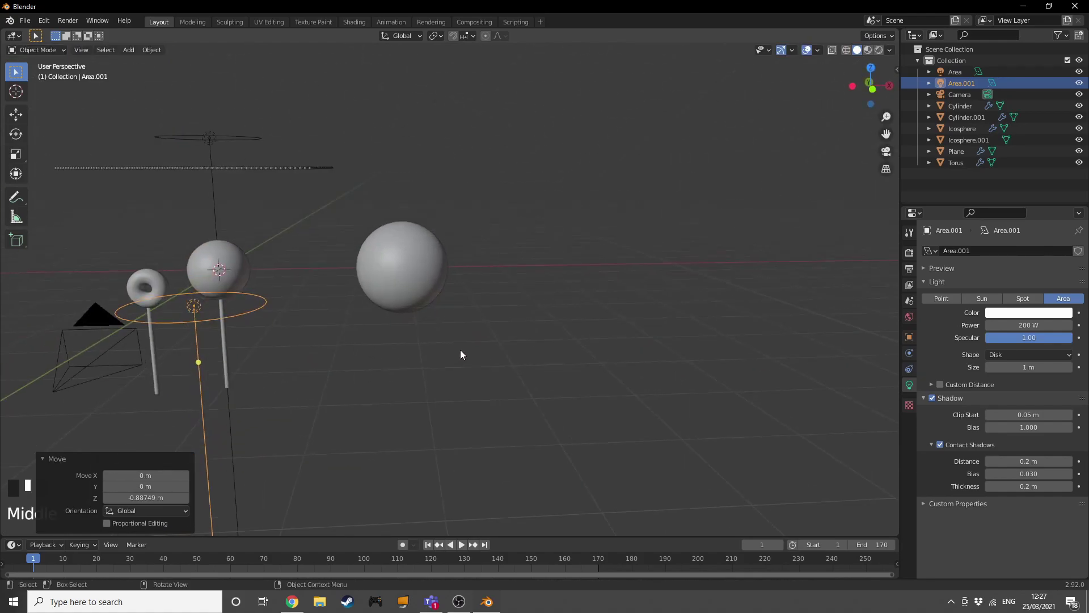
key(g)
key(x)
click(453, 351)
shift+middle_drag(540, 353, 660, 334)
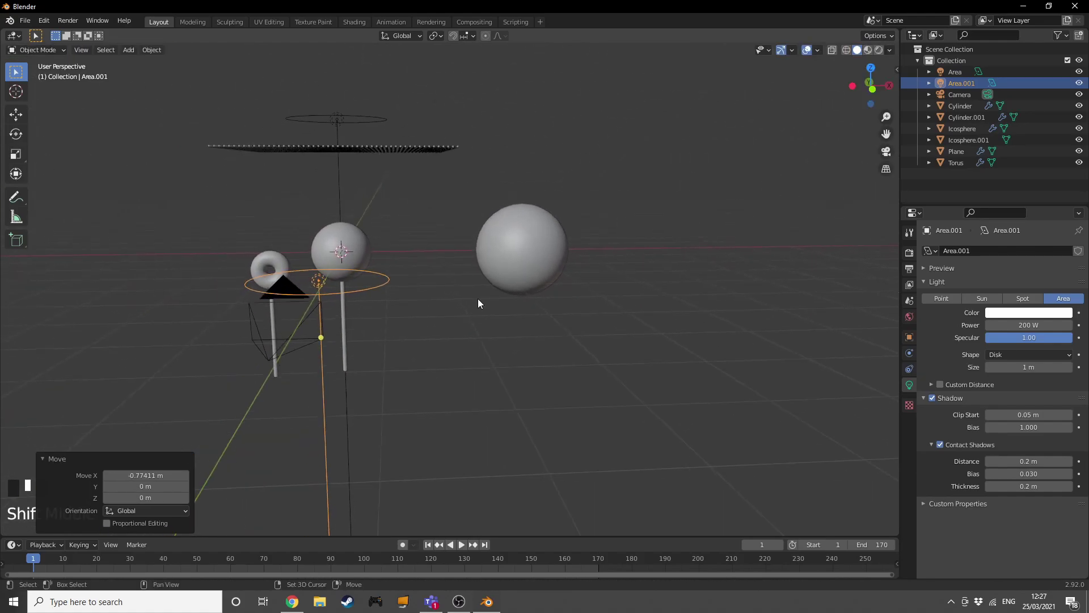
- Tilt the duplicated light about 82° to face the sphere and torus, and move it about -0.58 m along X
key(r)
key(r)
click(313, 447)
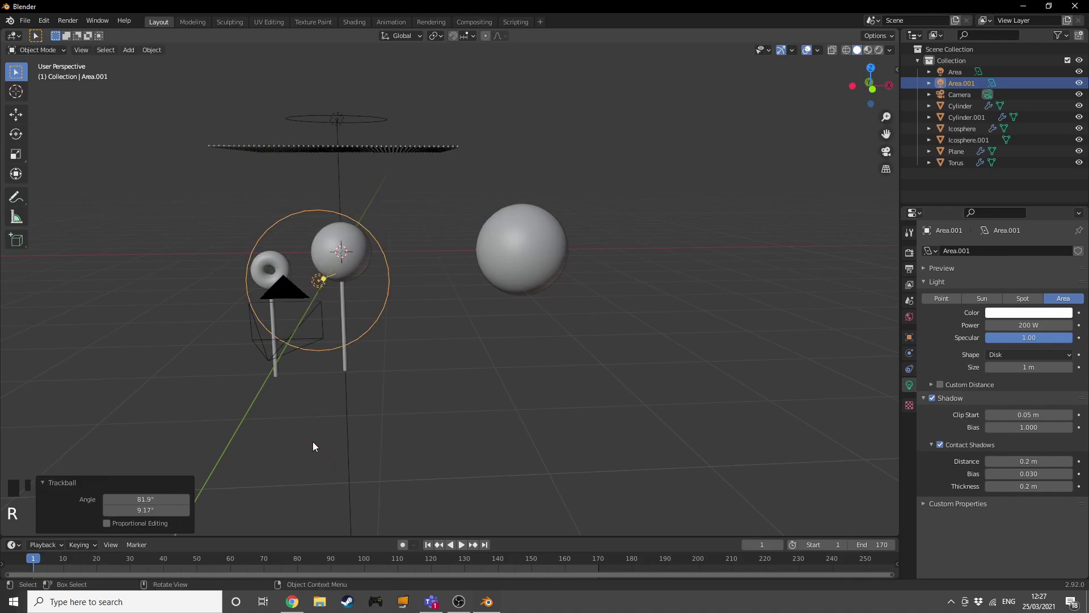
key(g)
click(393, 394)
middle_drag(393, 393, 456, 356)
- Duplicate the tilted light to the opposite side, about 7.57 m along Y, and rotate the copy 180° around Z
key(shift+d)
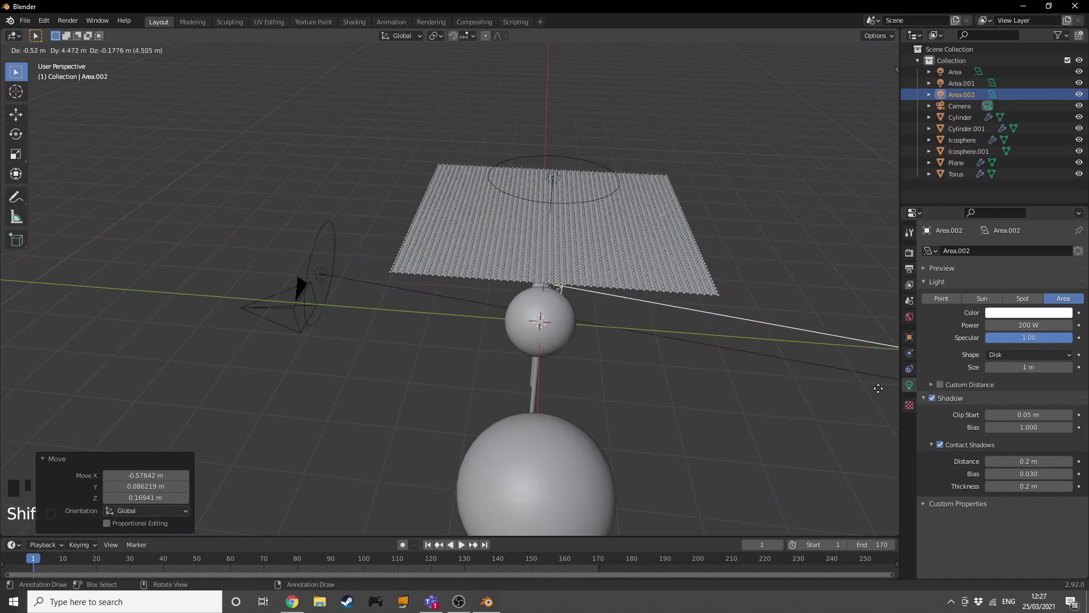
click(825, 404)
middle_drag(825, 404, 795, 391)
key(r)
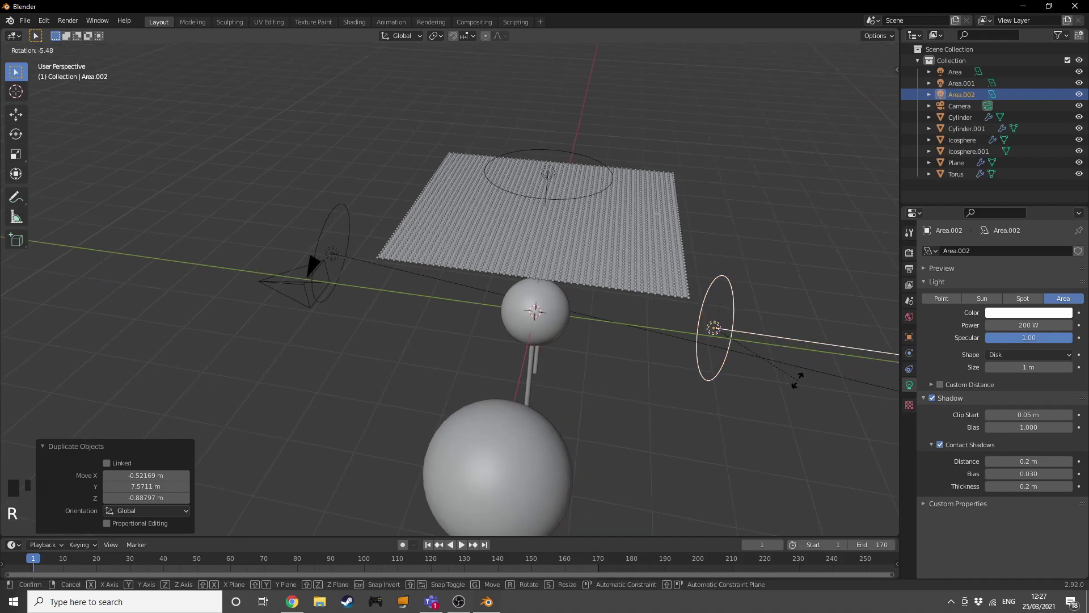
text(z180)
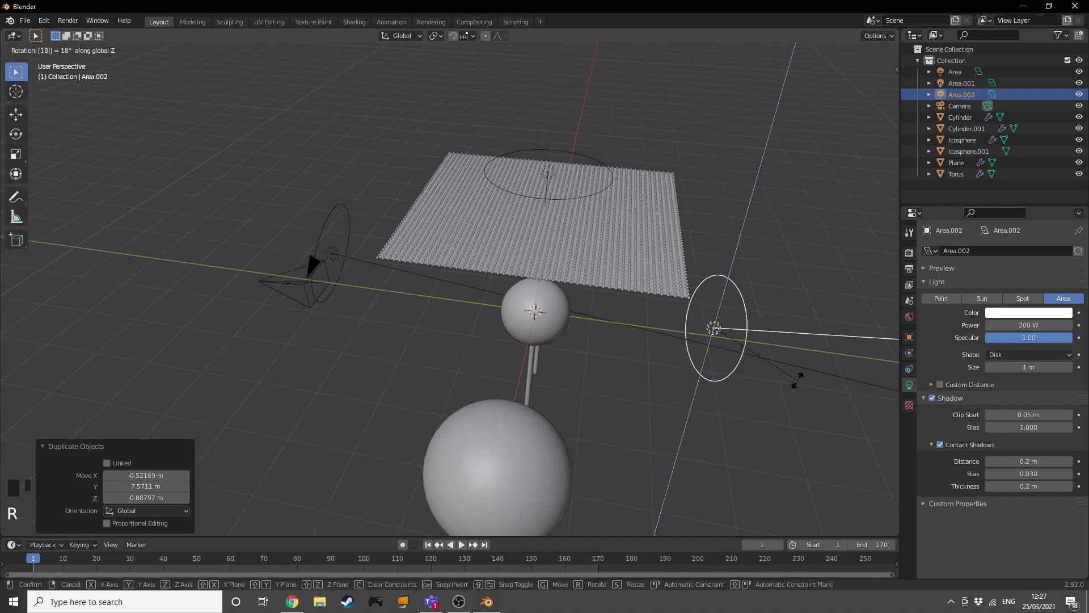
key(Return)
middle_drag(705, 355, 504, 321)
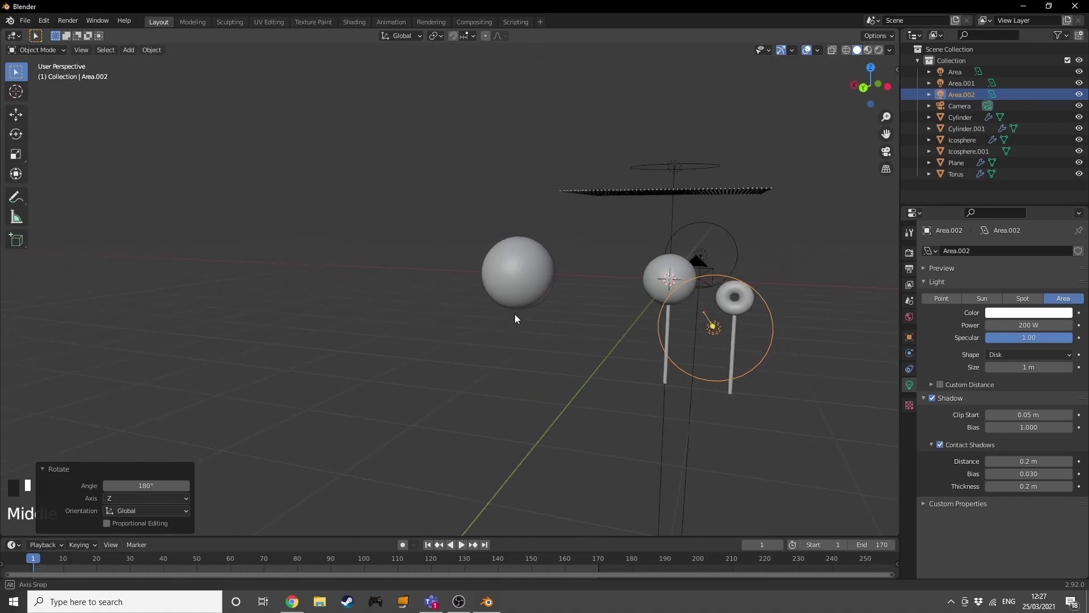
- Fine-tune the back light's aim with a free trackball rotation of about 8° and 0.6°
key(r)
key(r)
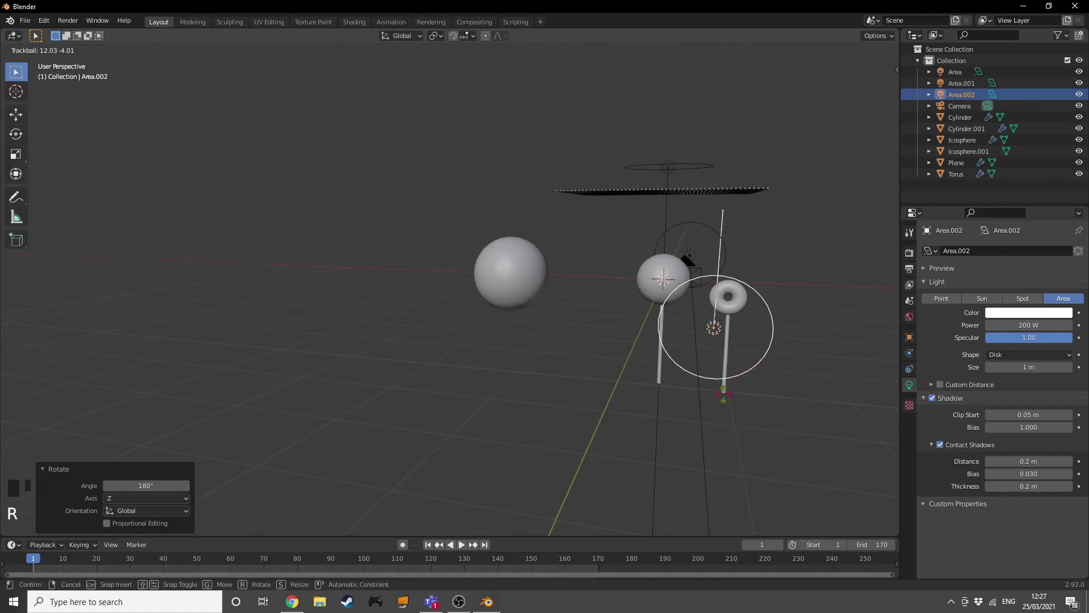
click(619, 410)
middle_drag(618, 410, 652, 298)
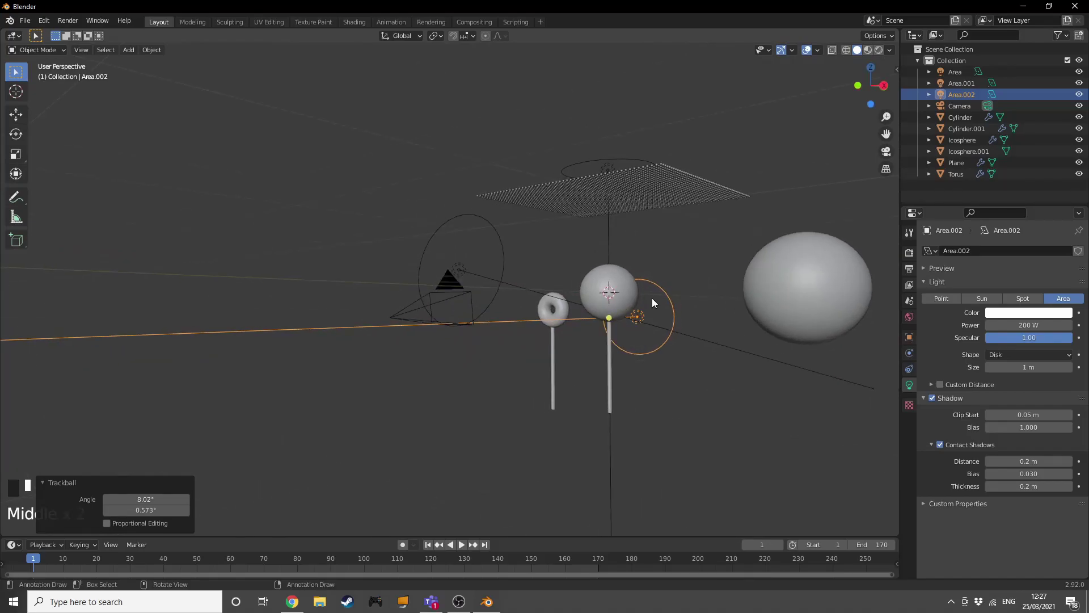
- Show the camera view in rendered shading and enable Ambient Occlusion, Bloom and Screen Space Reflections for Eevee
key(KP_0)
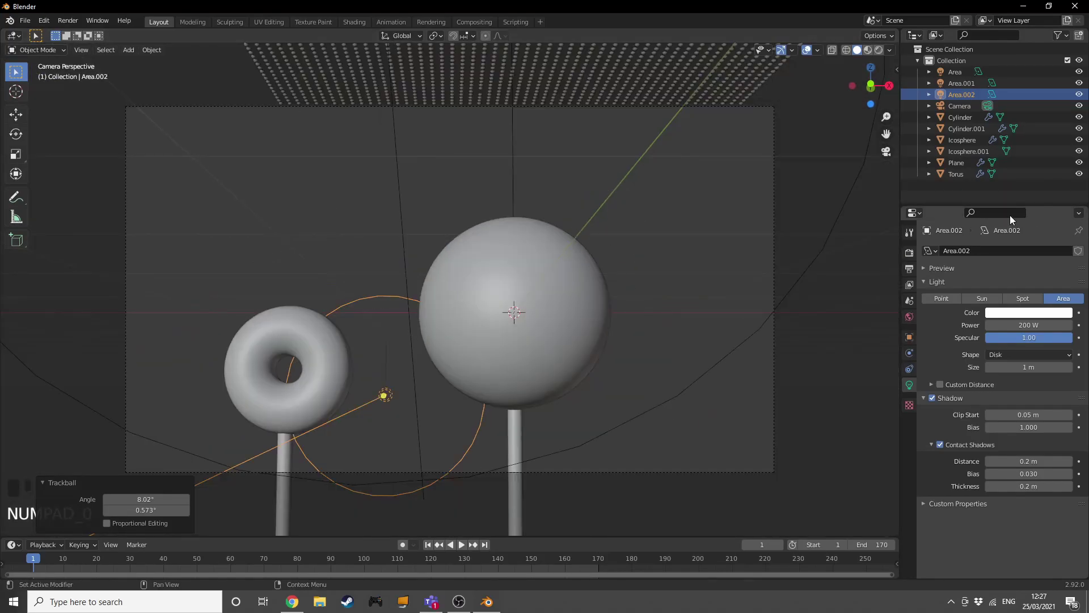
key(z)
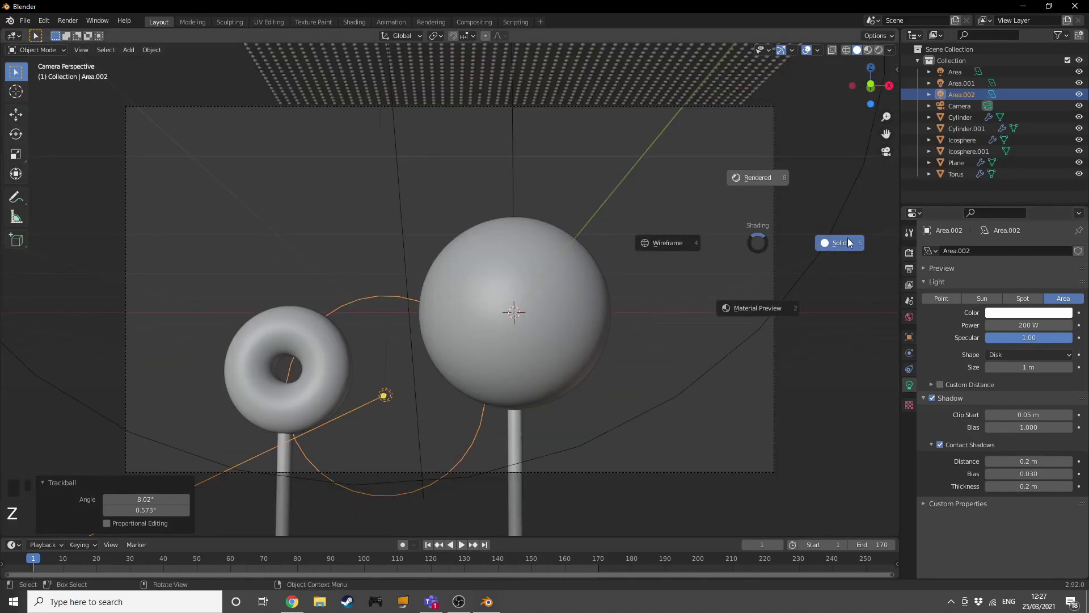
click(822, 180)
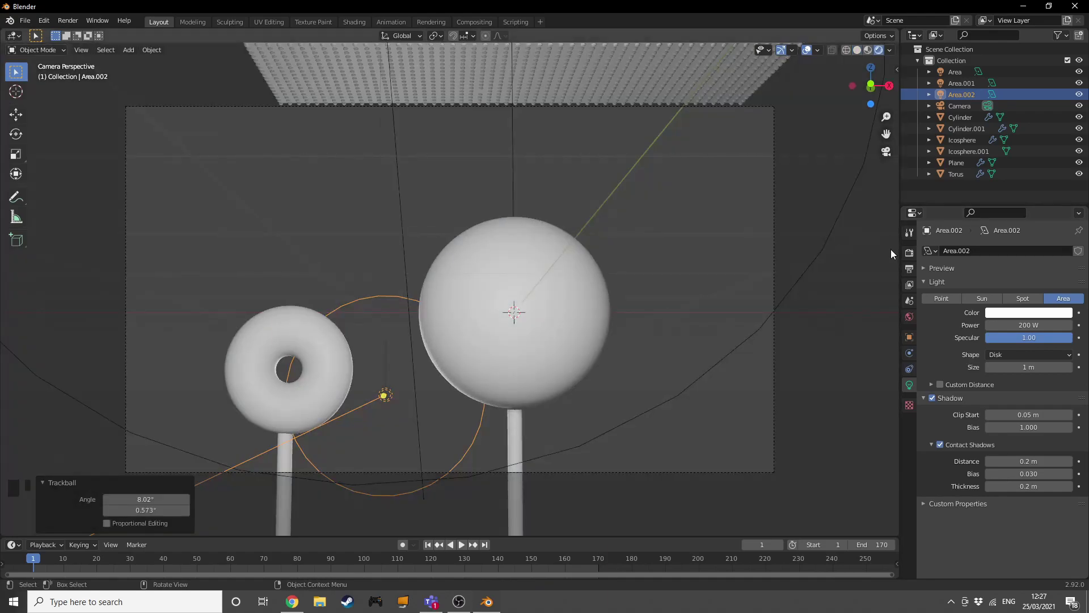
click(909, 253)
click(932, 341)
click(932, 382)
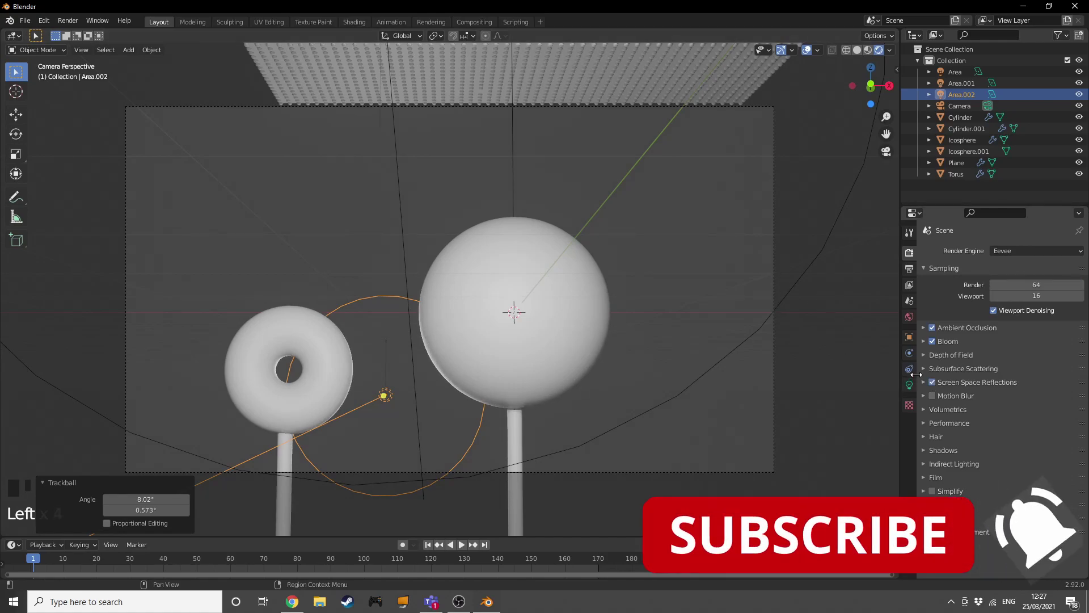
- Add a new 2 m mesh plane at the world origin
scroll(695, 288, down, 1)
middle_drag(607, 371, 601, 318)
scroll(601, 319, down, 2)
shift+middle_drag(525, 335, 620, 213)
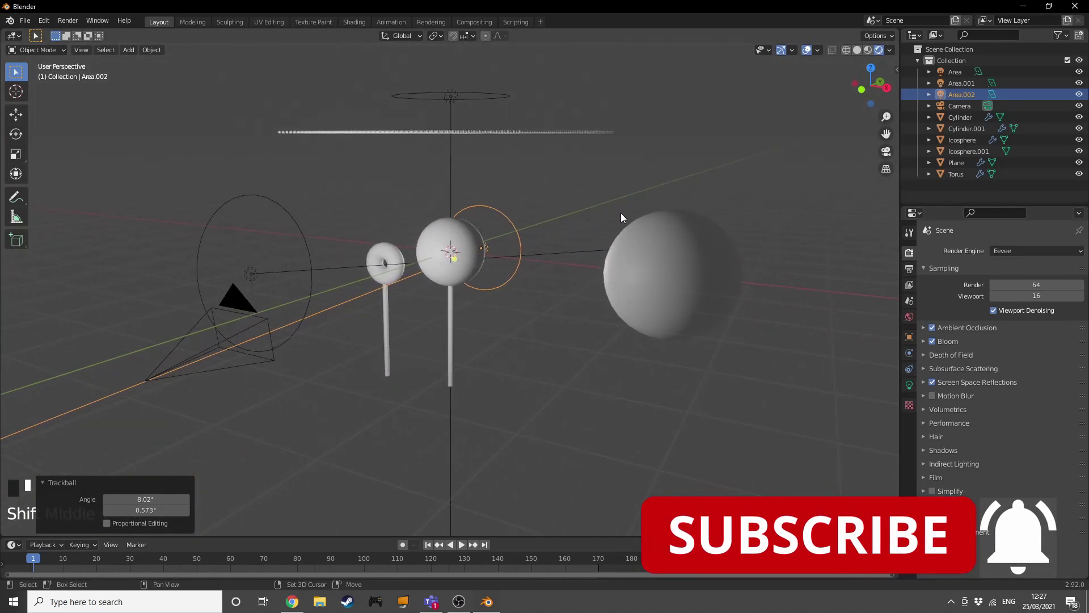
key(shift+a)
mouse_move(617, 66)
click(664, 70)
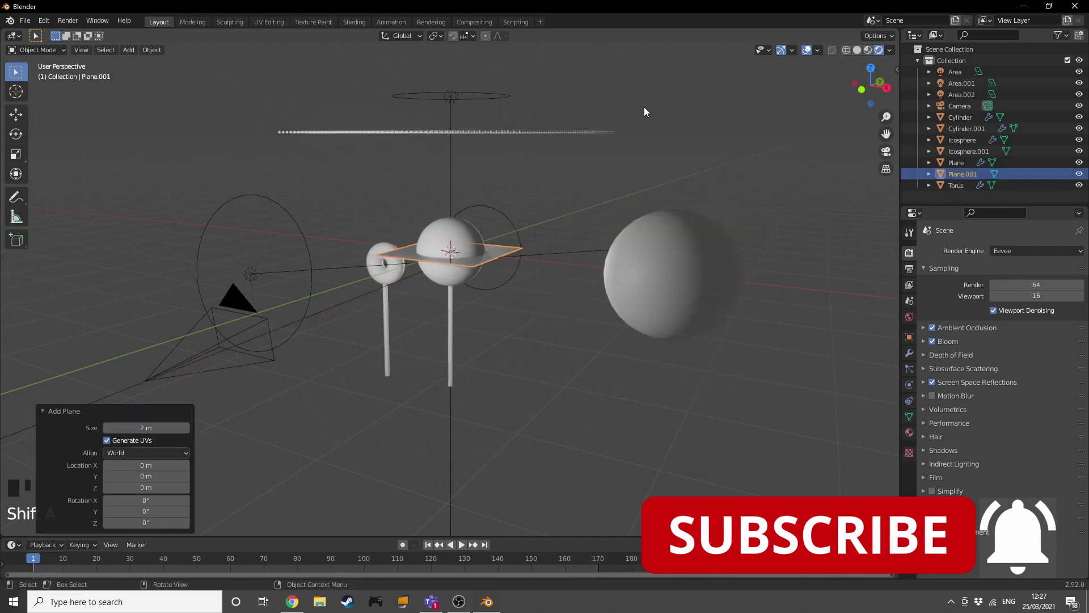
- Lower the new plane along Z to the foot of the sticks and scale it up into a wide floor
middle_drag(644, 102, 603, 159)
key(g)
key(z)
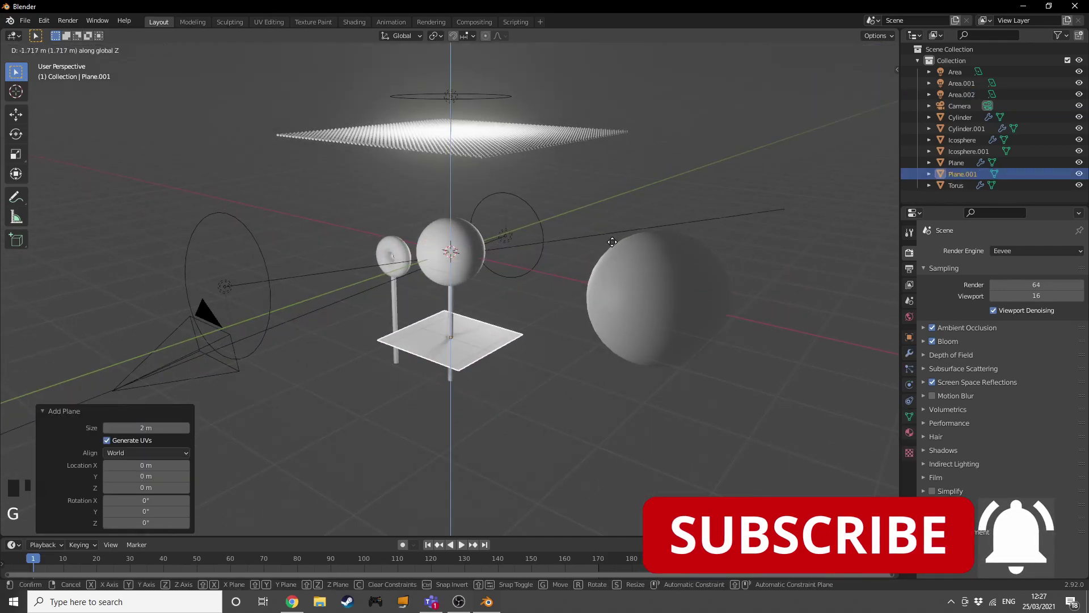
click(502, 280)
key(s)
click(815, 277)
middle_drag(815, 277, 689, 304)
- Extrude the floor plane's edge farthest from the camera about 5.29 m straight up along Z as a back wall
key(Tab)
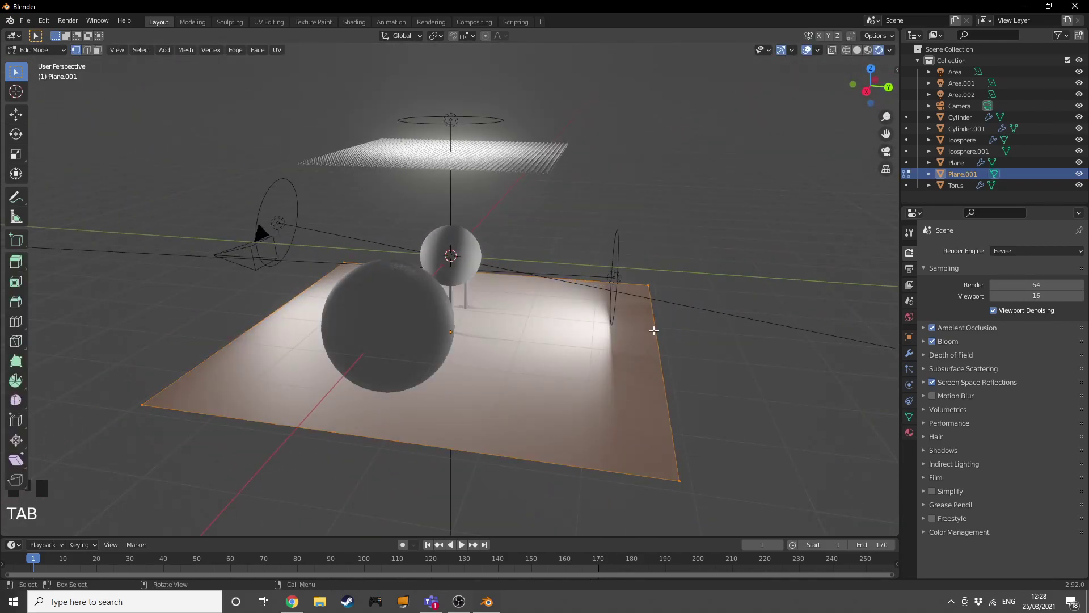
click(653, 331)
key(e)
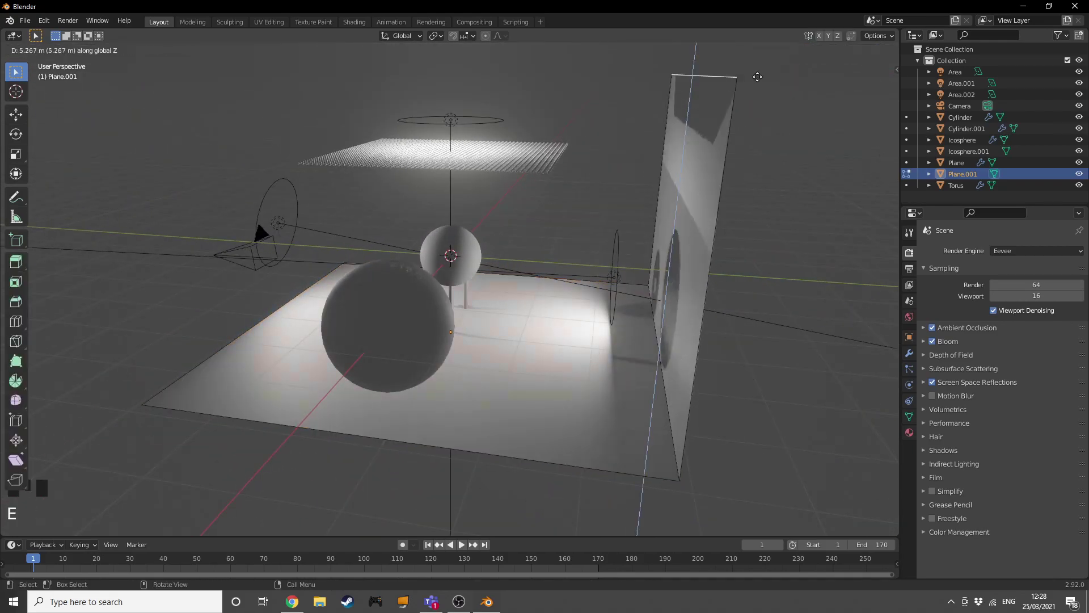
click(757, 77)
- Add a Bevel modifier to the floor and wall with a 0.46 m amount and 21 segments, and shade the object smooth
click(910, 352)
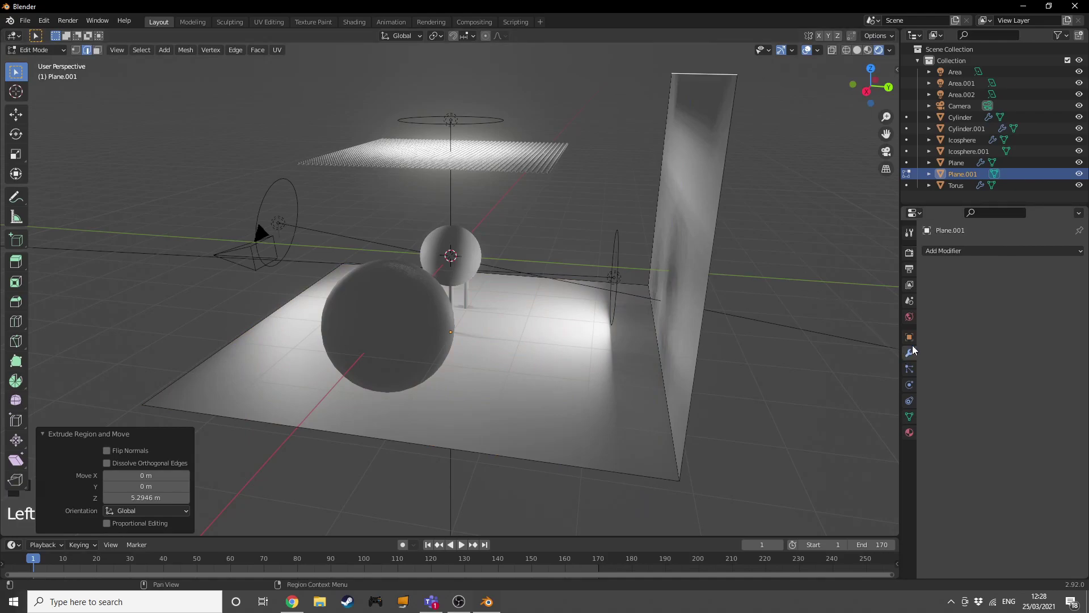
click(953, 250)
click(851, 280)
drag(996, 313, 1016, 331)
key(Tab)
right_click(656, 341)
click(656, 341)
middle_drag(656, 343, 709, 316)
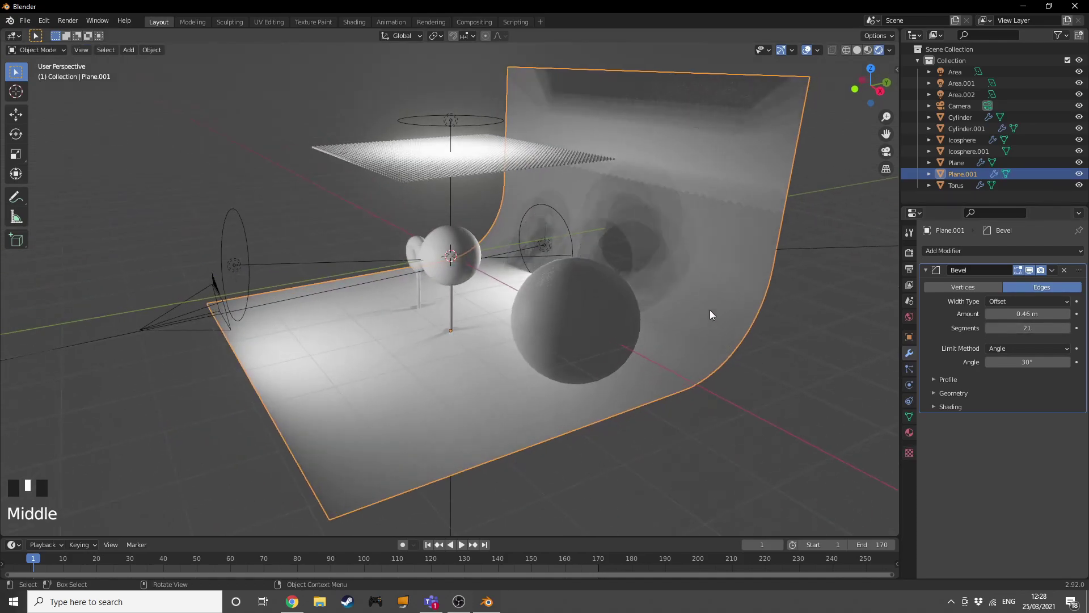
- Switch to the Shading workspace, create a new material for the curved backdrop and look through the camera
key(KP_0)
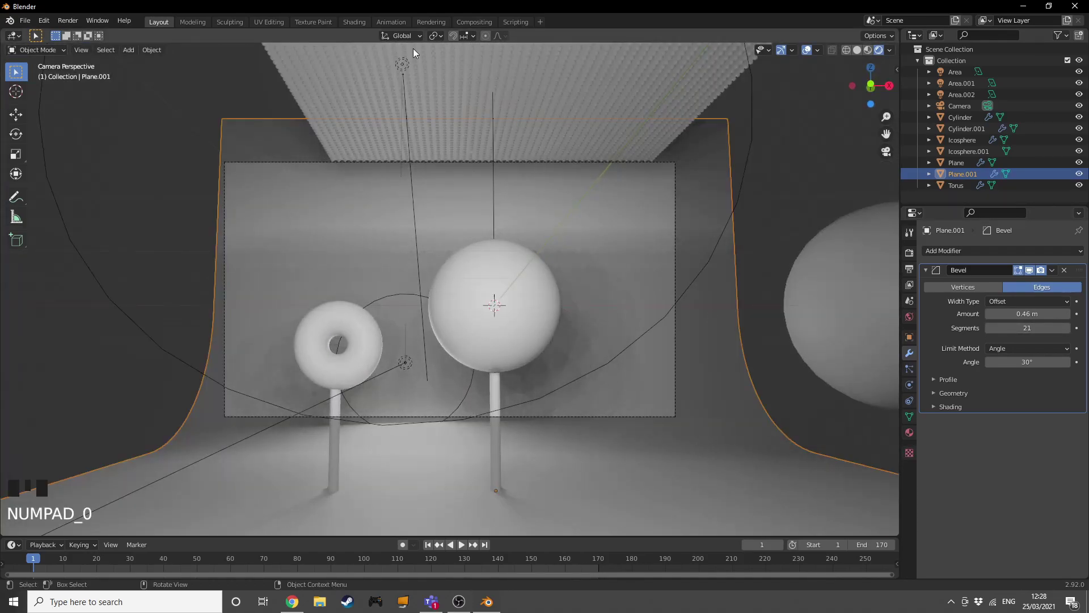
scroll(626, 236, up, 1)
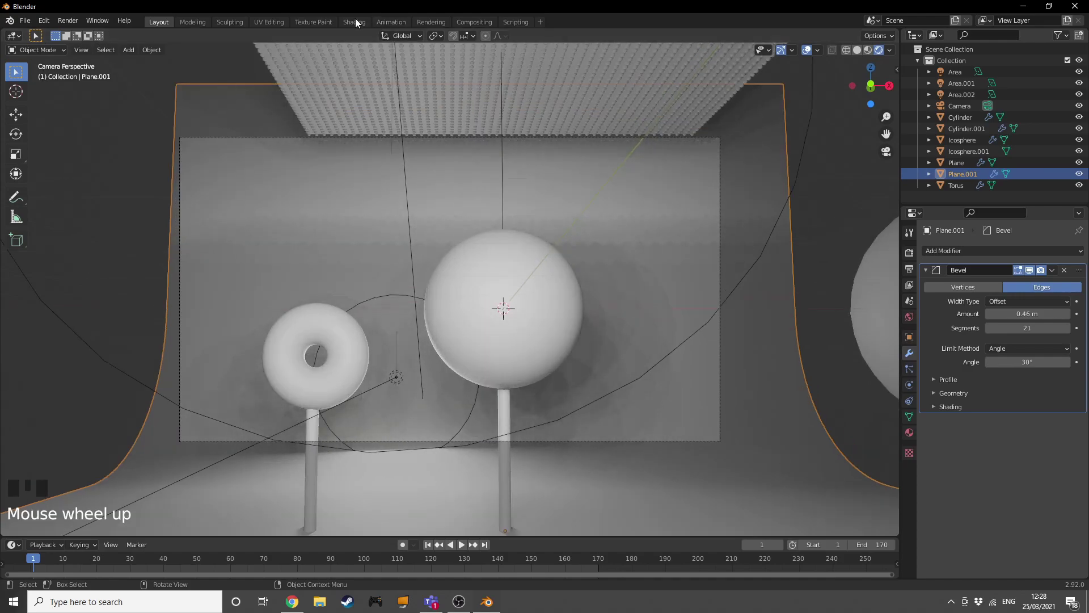
click(353, 22)
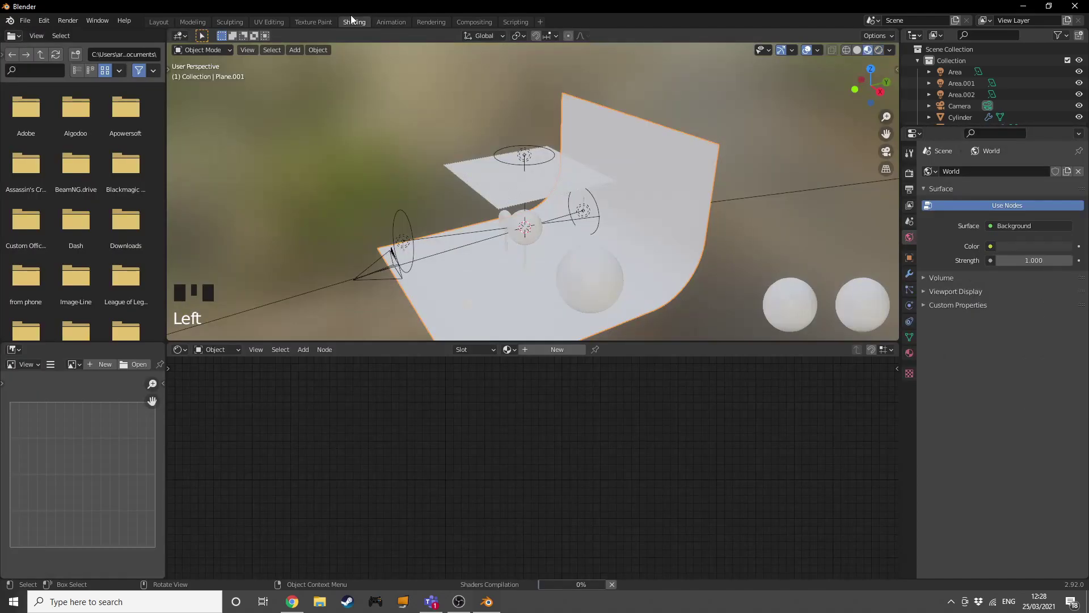
click(534, 348)
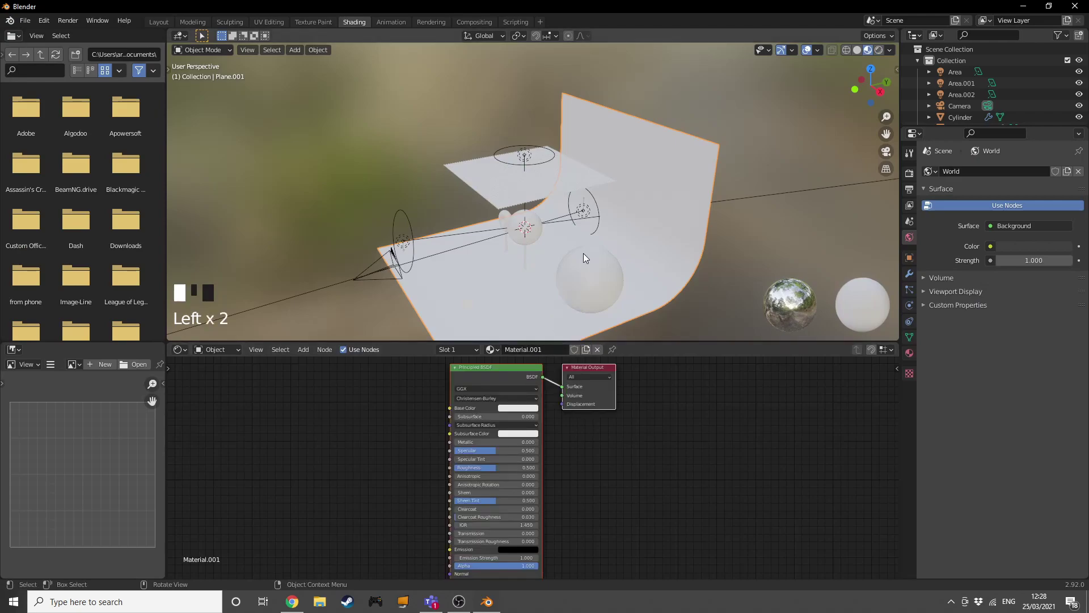
key(KP_0)
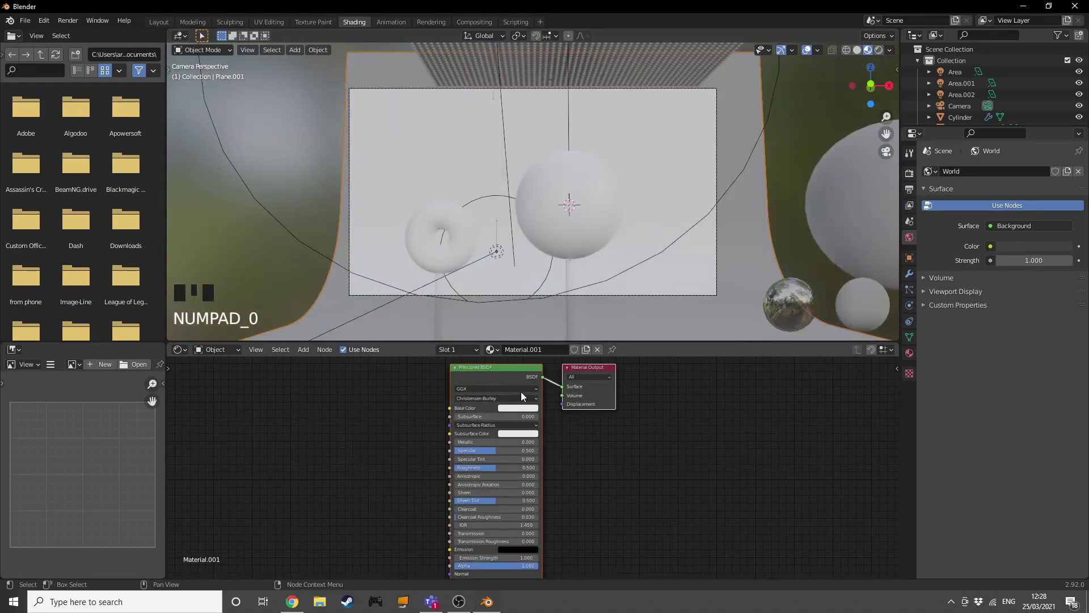
- Set the backdrop material's base color to bright green and its roughness to 0.277
click(519, 408)
drag(532, 324, 508, 306)
drag(471, 467, 475, 467)
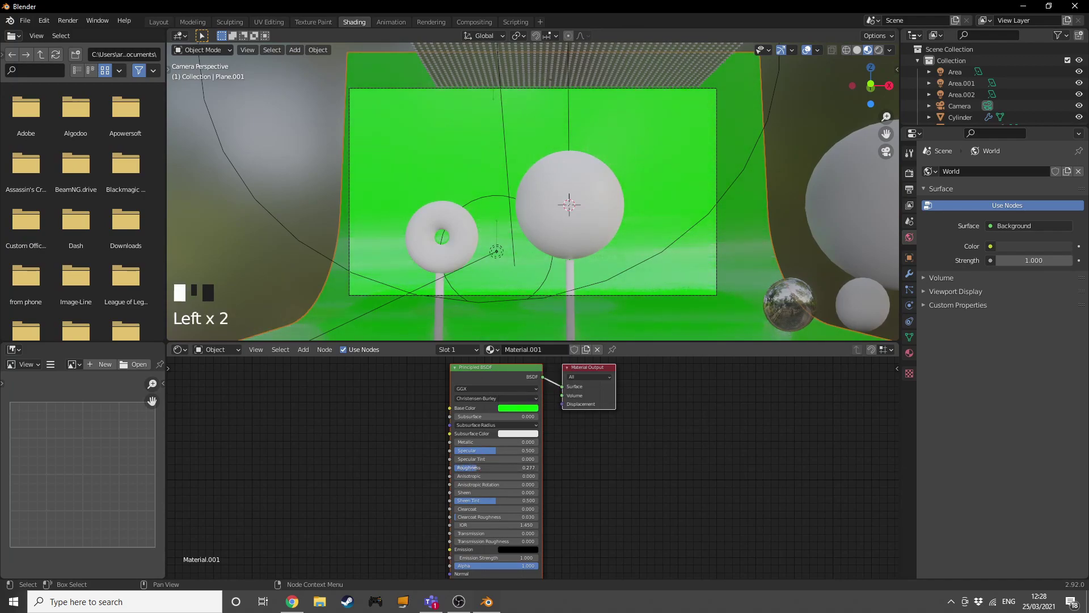
- Lower the camera slightly to reframe the sphere and torus, and preview the scene in rendered shading
click(715, 221)
key(z)
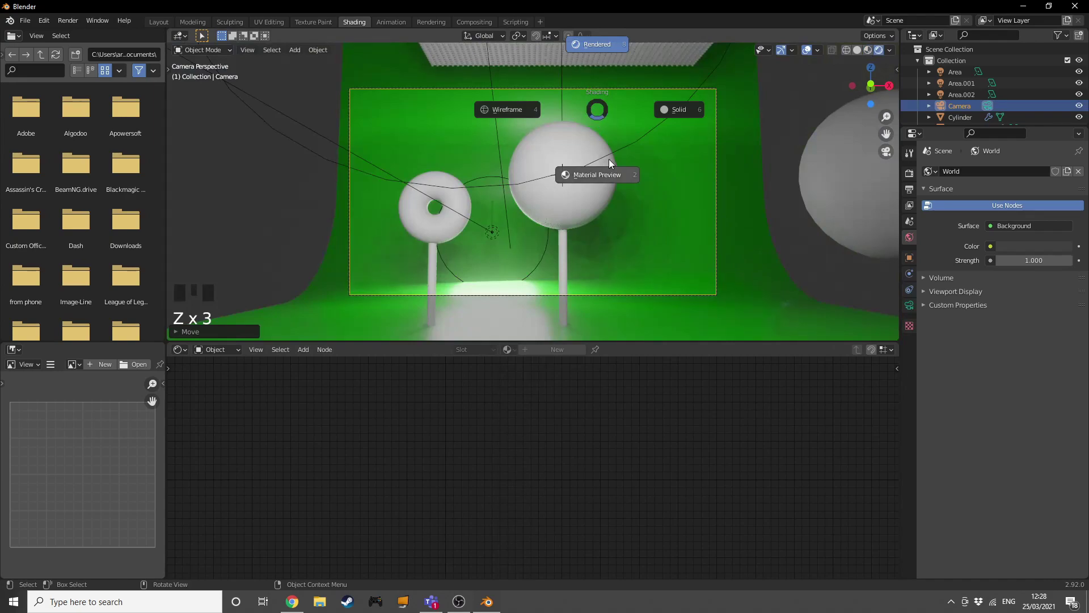
click(594, 46)
scroll(598, 175, up, 2)
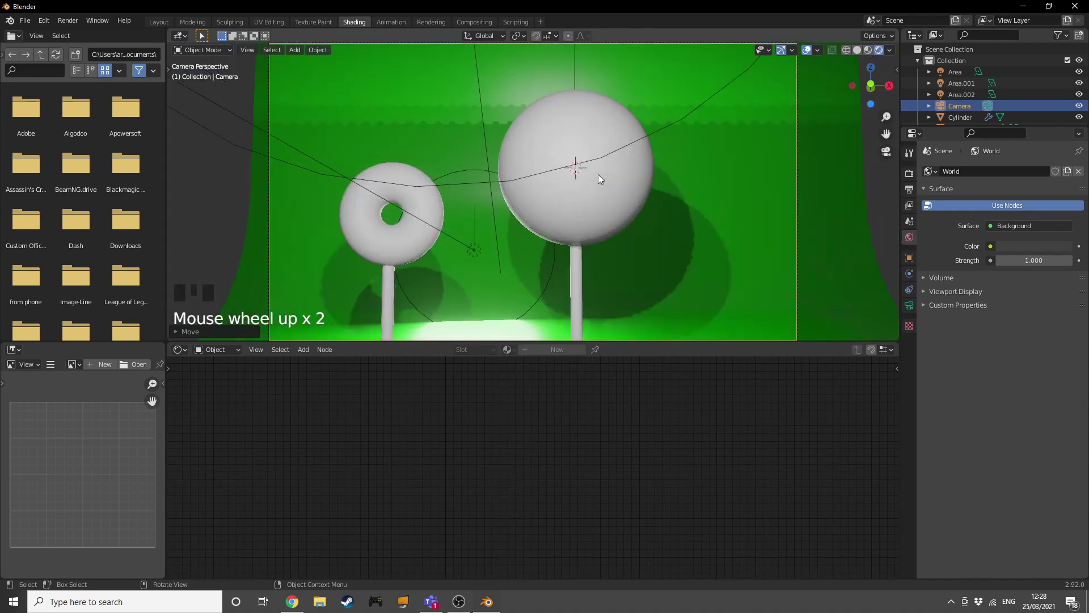
scroll(599, 181, down, 1)
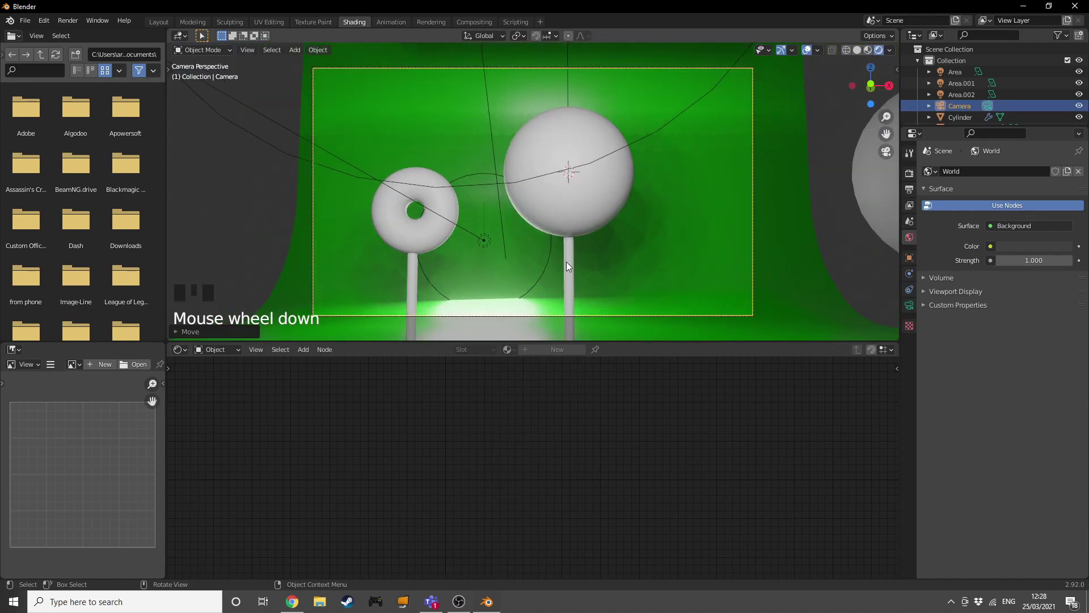
- Create a new material for the sphere on the stick
click(567, 261)
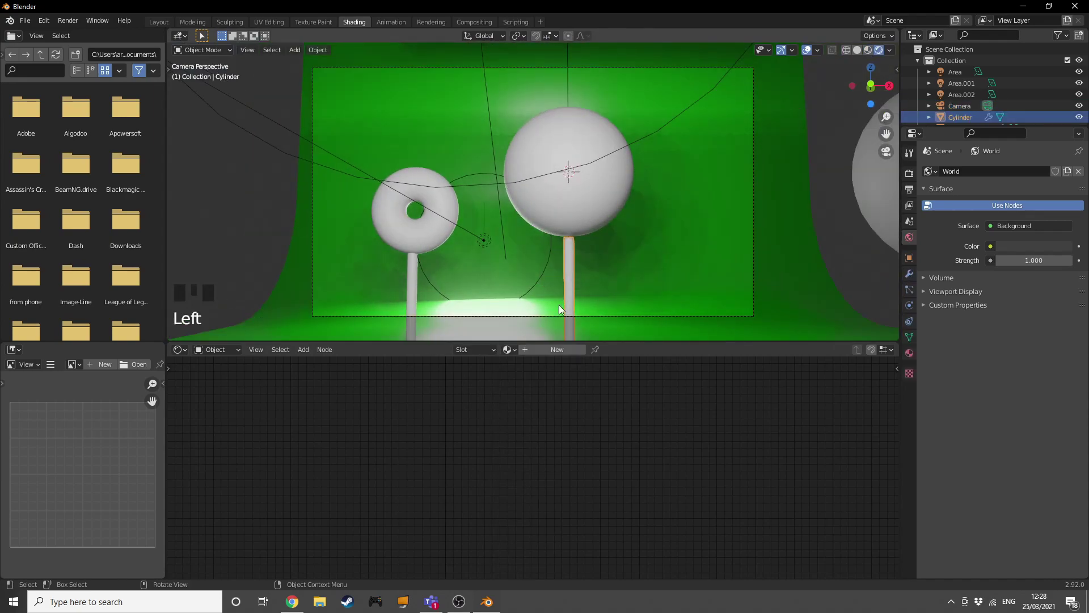
click(560, 275)
scroll(550, 164, down, 1)
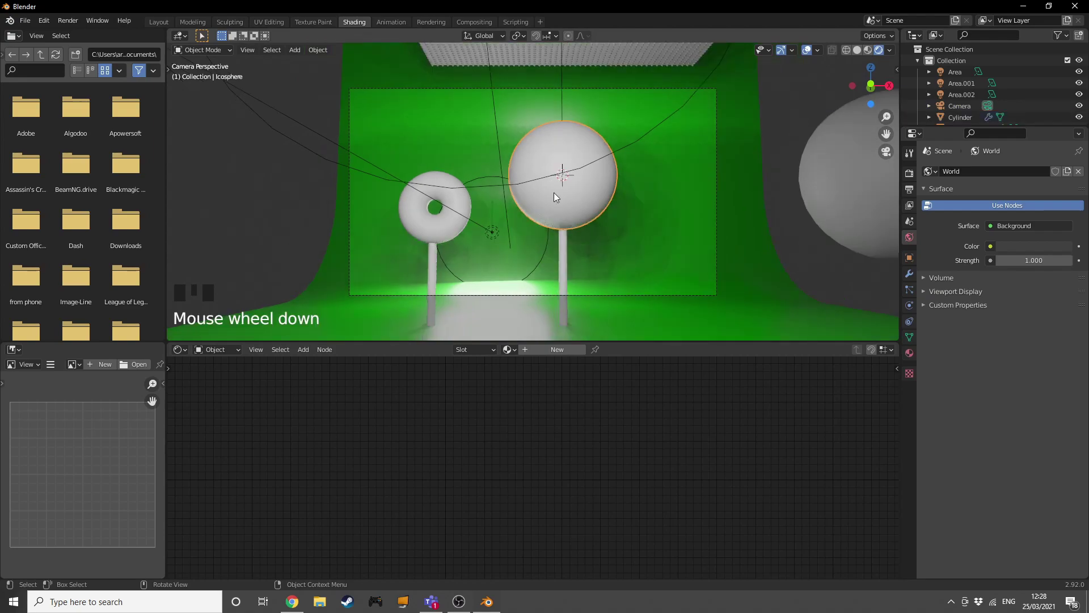
click(553, 349)
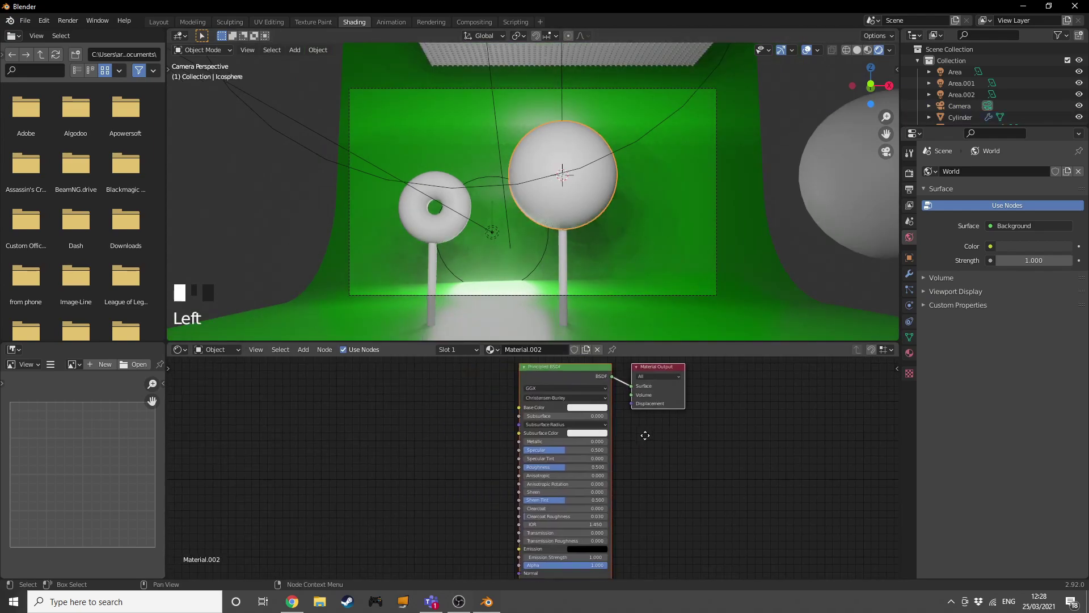
- Add a ColorRamp node to the sphere's material and connect its Color output to the Principled BSDF's Base Color
key(shift+a)
text(colo)
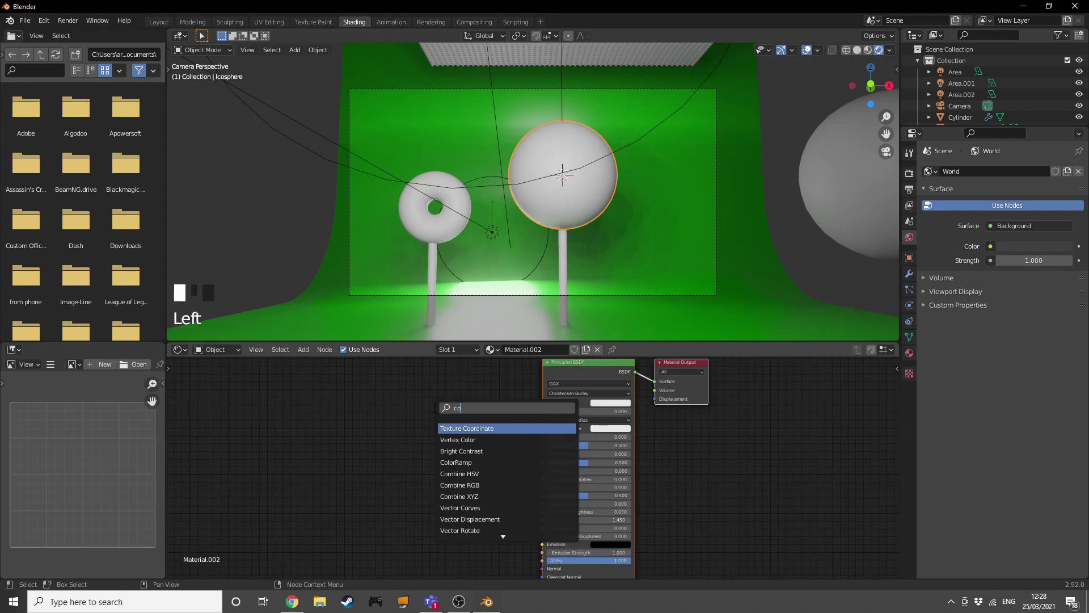
click(457, 440)
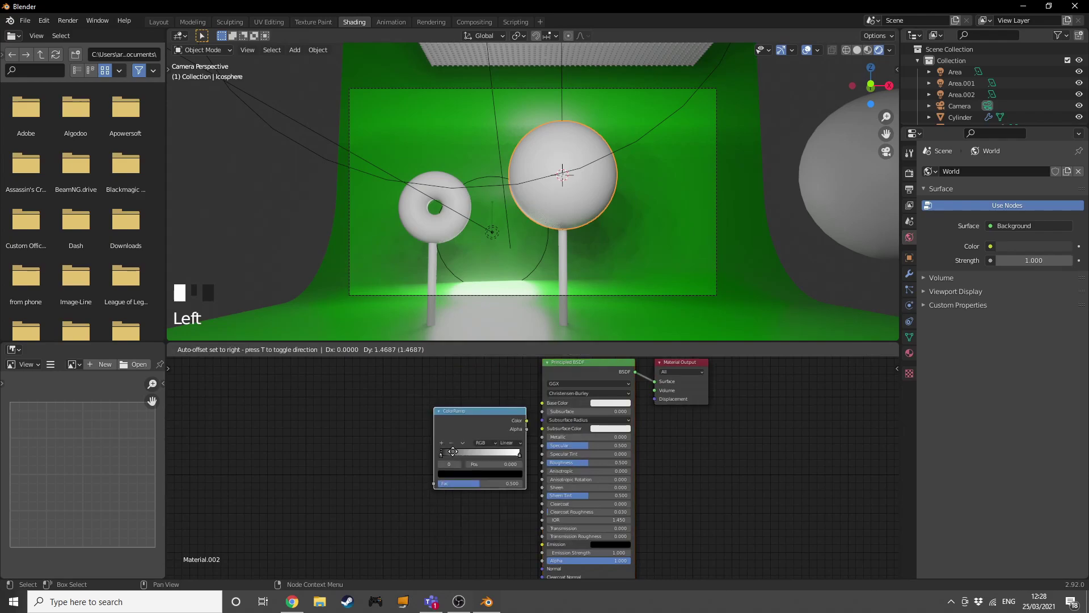
click(437, 429)
drag(542, 407, 543, 404)
- Set the ColorRamp's color mode to HSL
click(487, 419)
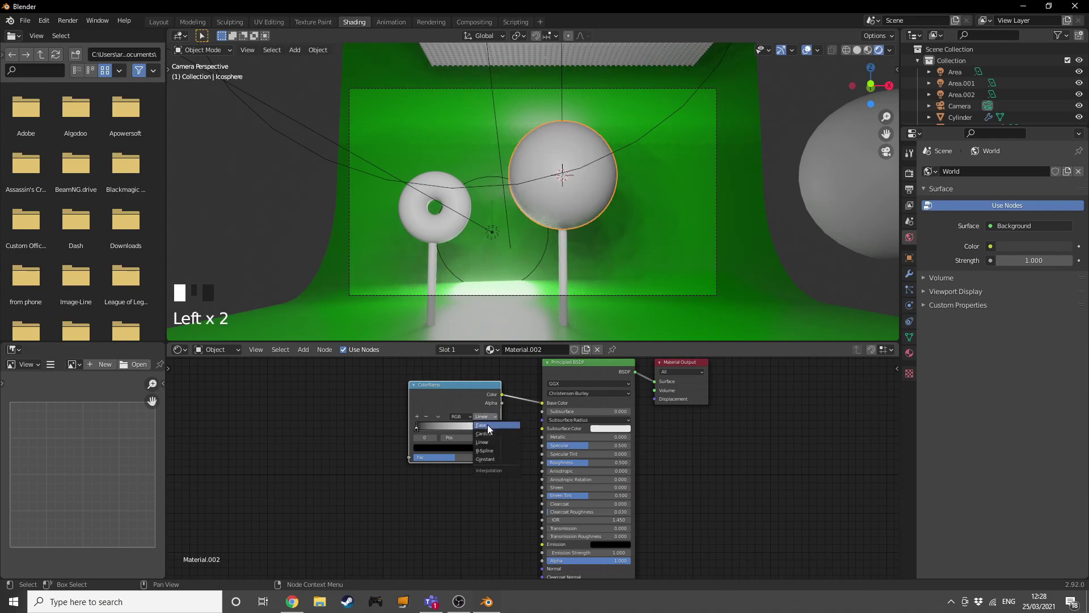
right_click(458, 406)
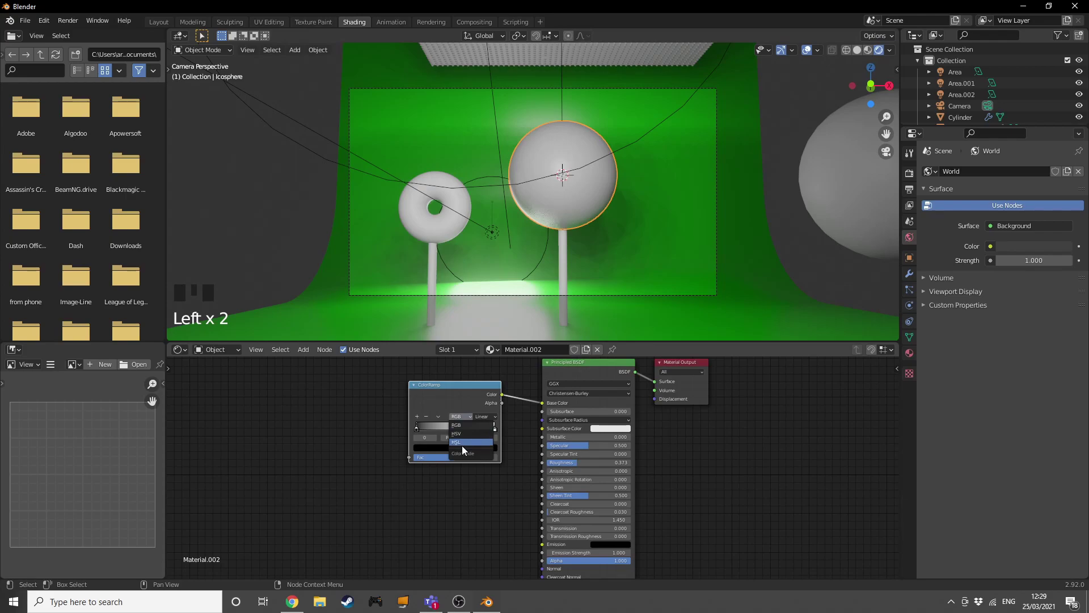
click(461, 442)
- Color both ColorRamp stops bright magenta and set the ramp's color interpolation to Far
click(416, 430)
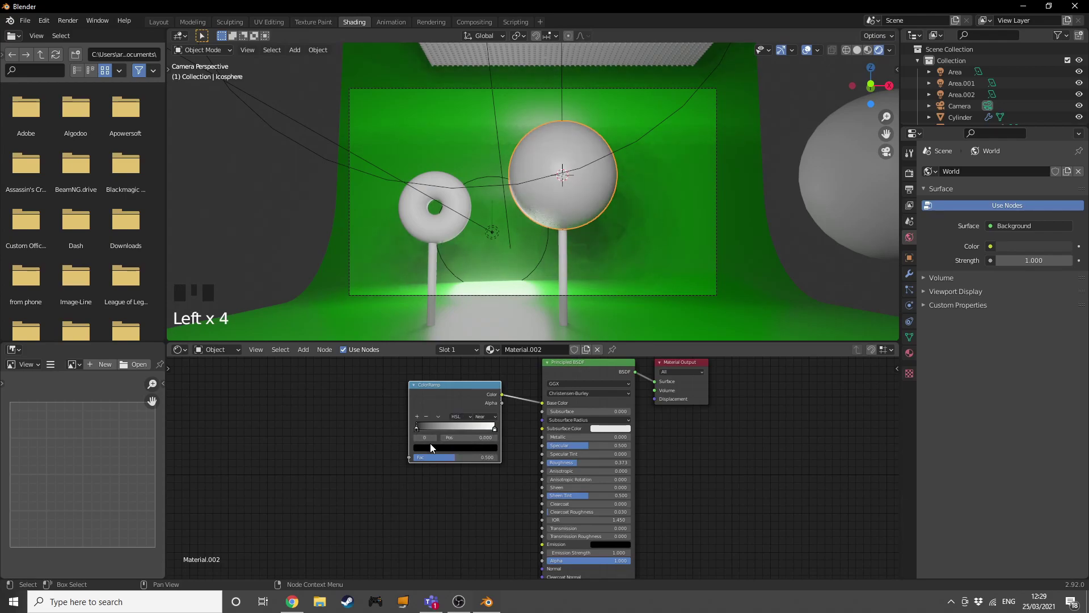
click(430, 446)
scroll(462, 388, up, 16)
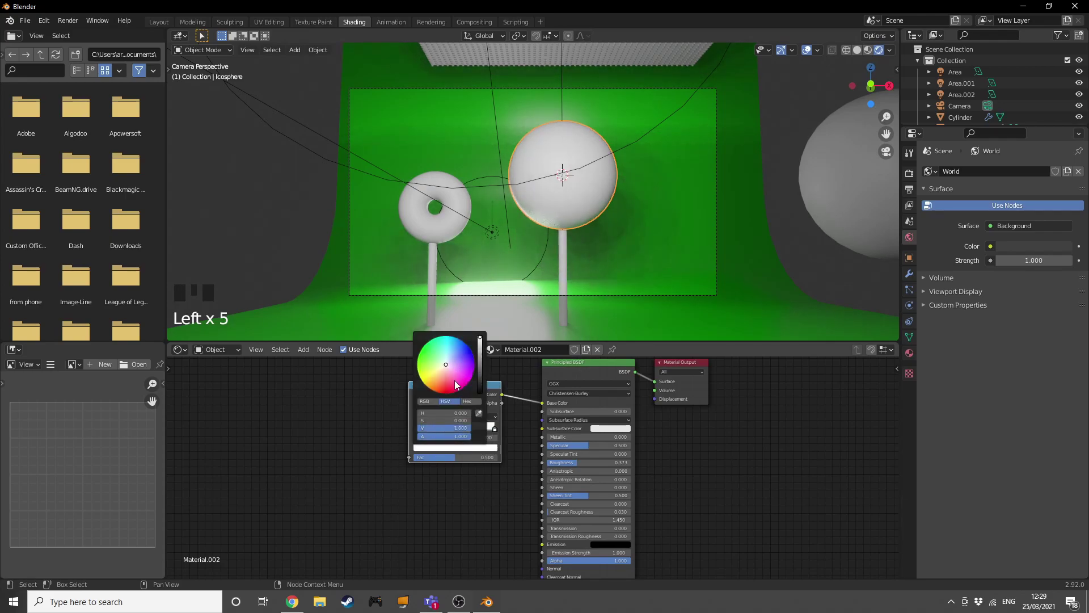
click(473, 375)
double_click(492, 426)
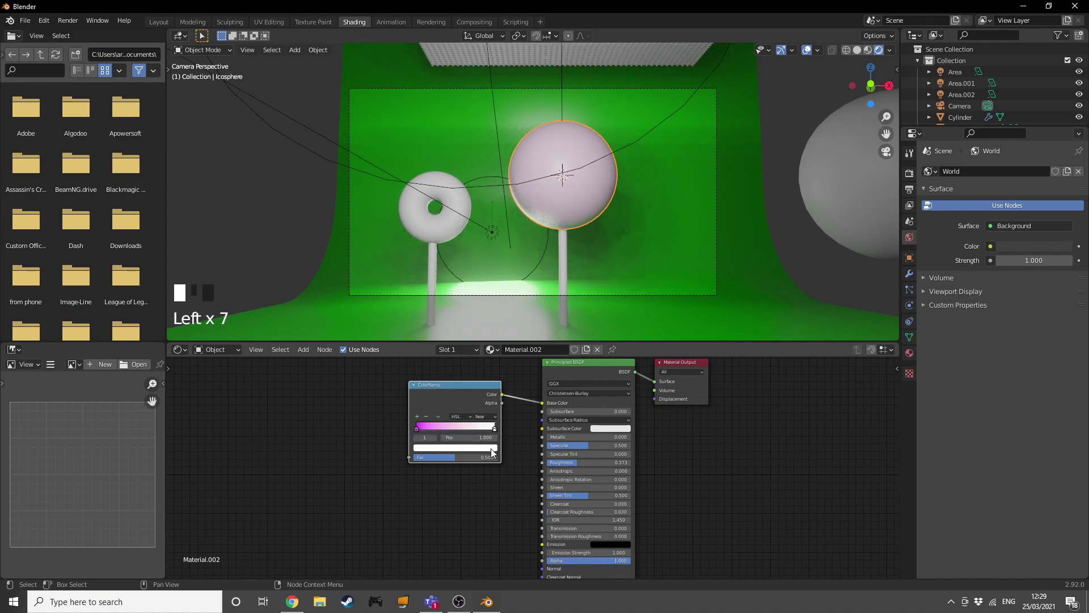
click(462, 373)
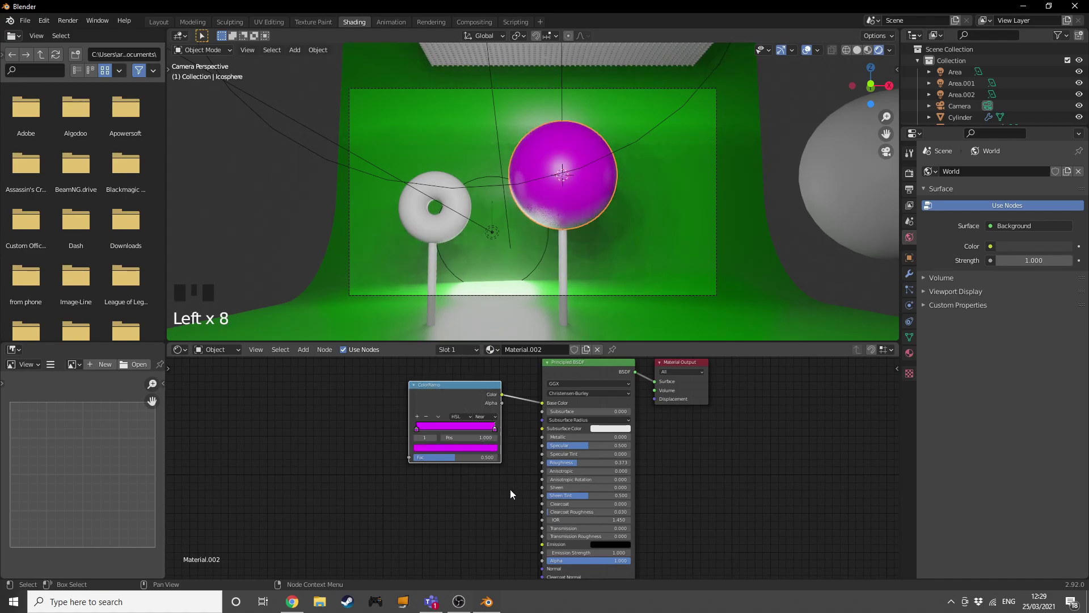
click(485, 417)
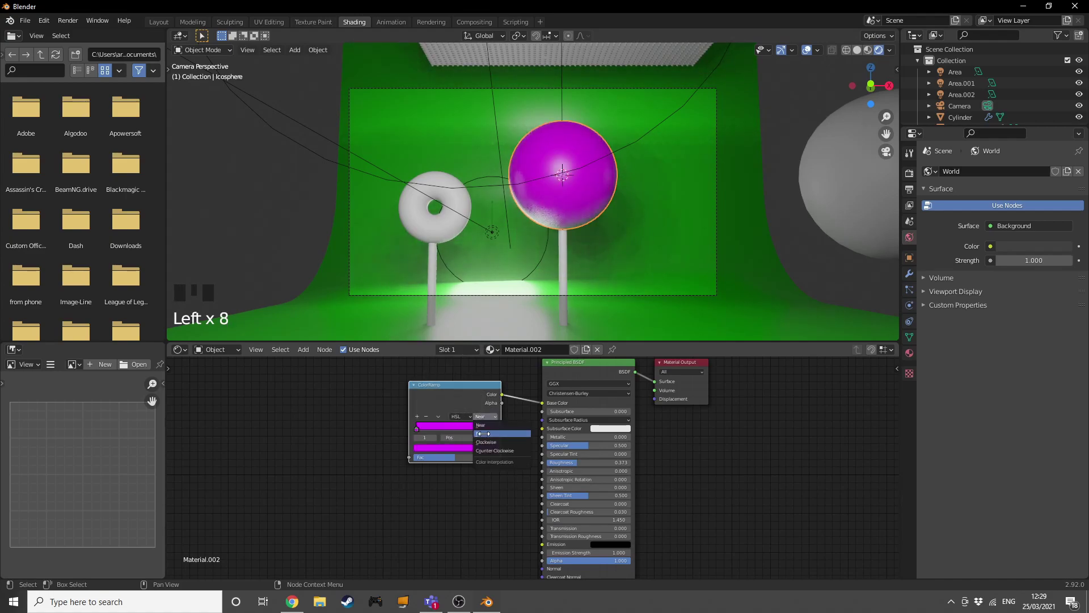
click(485, 434)
- Add a Layer Weight node and connect its Facing output to the ColorRamp's Fac input
scroll(487, 430, up, 2)
middle_drag(53, 474, 169, 479)
middle_drag(354, 463, 510, 480)
key(shift+a)
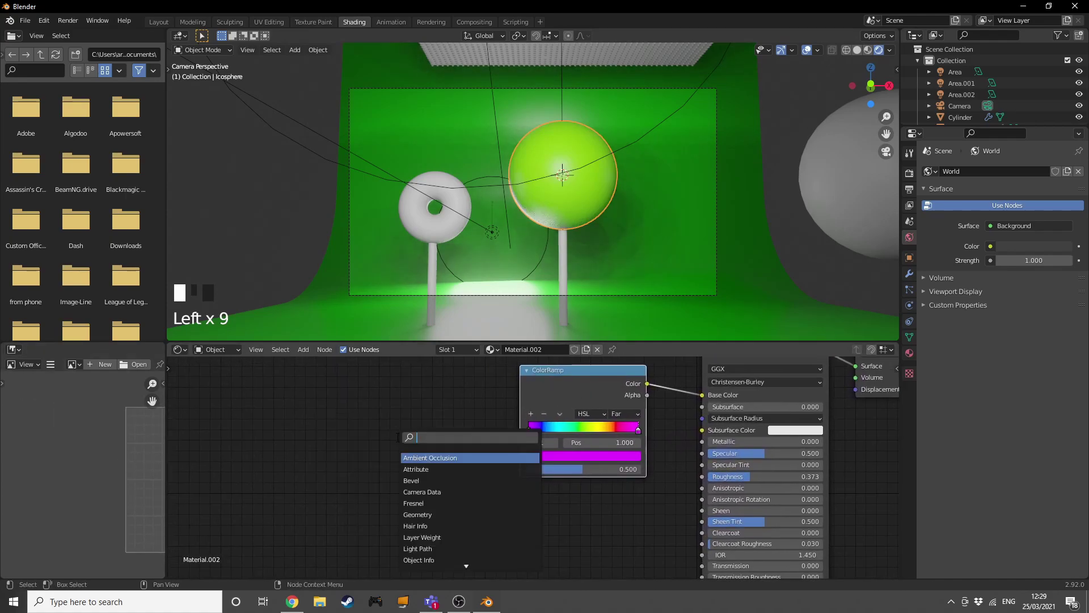
text(l)
click(453, 458)
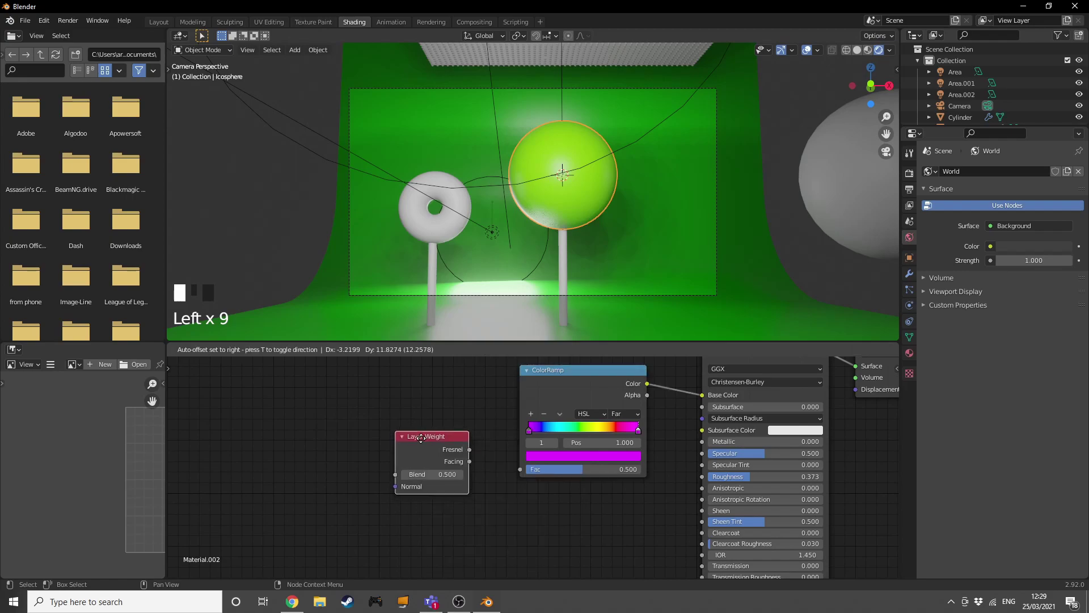
click(432, 429)
drag(455, 432, 520, 469)
- Set the sphere material's metallic to 1.000 and roughness to 0.018, and check its reflections from another angle and through the camera
drag(567, 384, 530, 386)
ctrl+scroll(683, 430, down, 5)
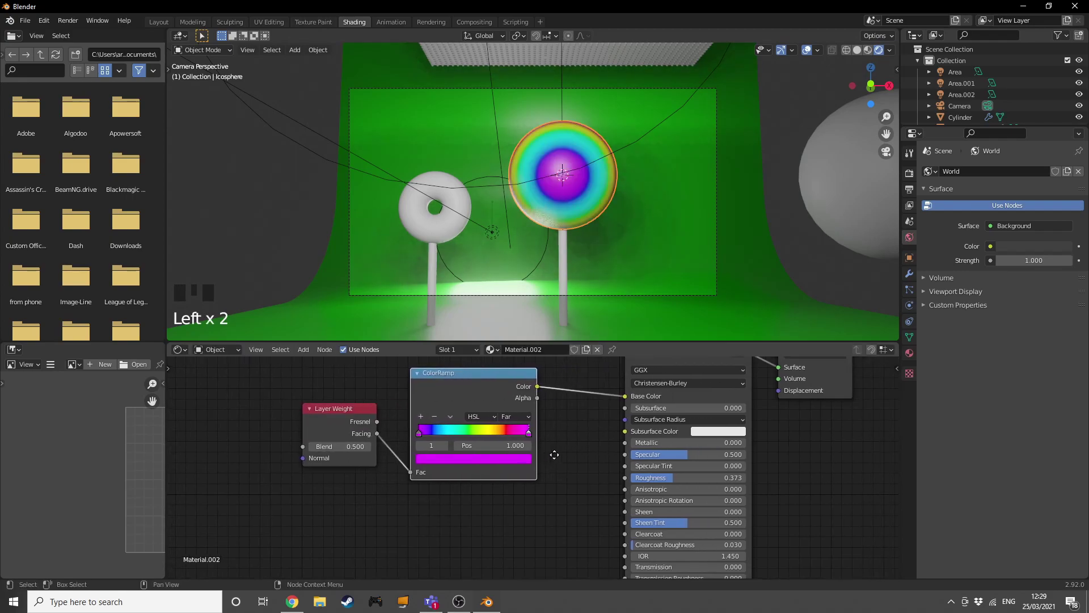
drag(638, 444, 713, 445)
drag(637, 479, 599, 479)
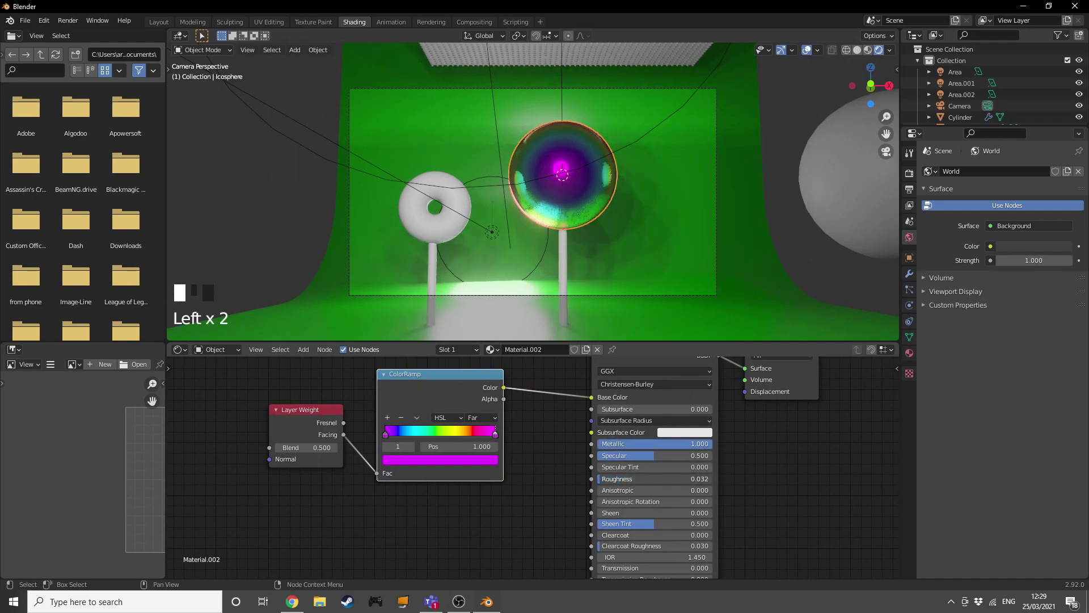
scroll(574, 233, up, 3)
middle_drag(789, 507, 754, 506)
middle_drag(545, 324, 732, 318)
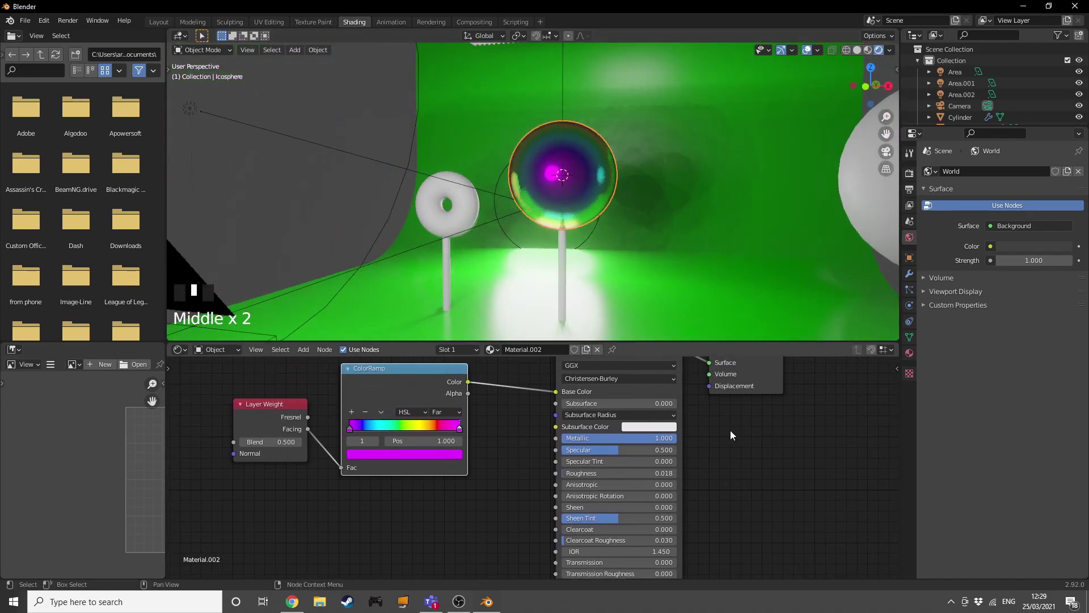
key(KP_0)
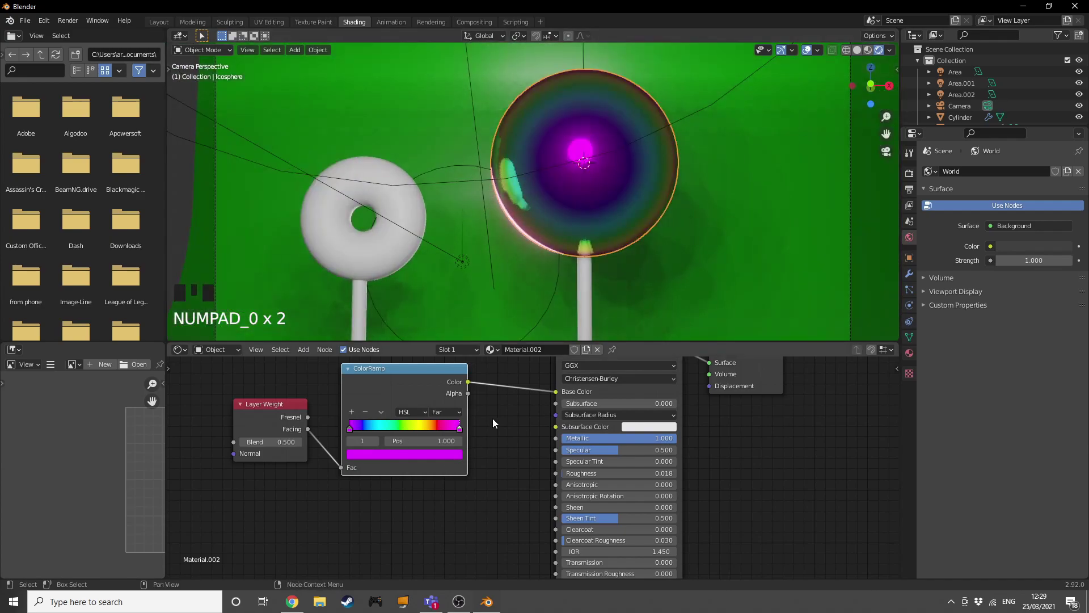
- Assign the sphere's existing material, Material.002, to the torus
scroll(484, 404, up, 1)
click(353, 242)
click(508, 349)
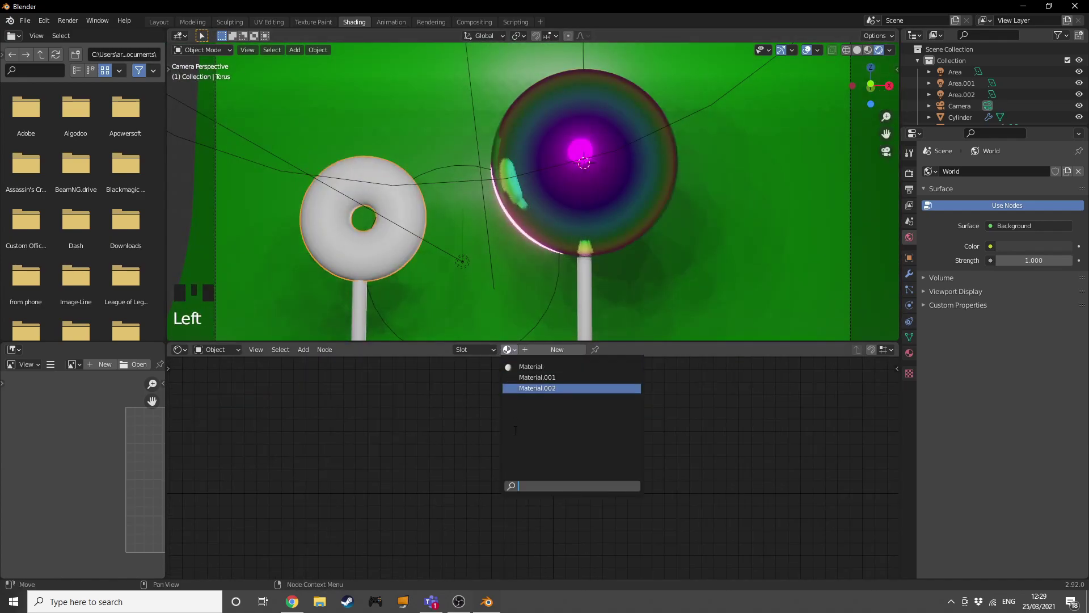
click(535, 388)
scroll(349, 254, down, 2)
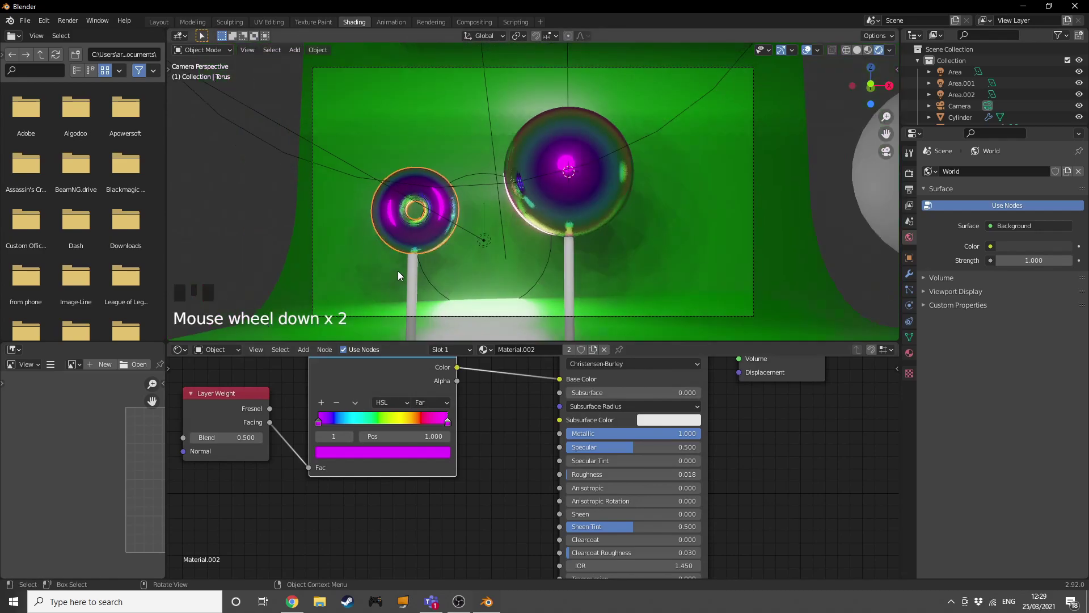
- Select the large separate sphere outside the backdrop and create a new material for it
scroll(784, 189, down, 3)
click(785, 188)
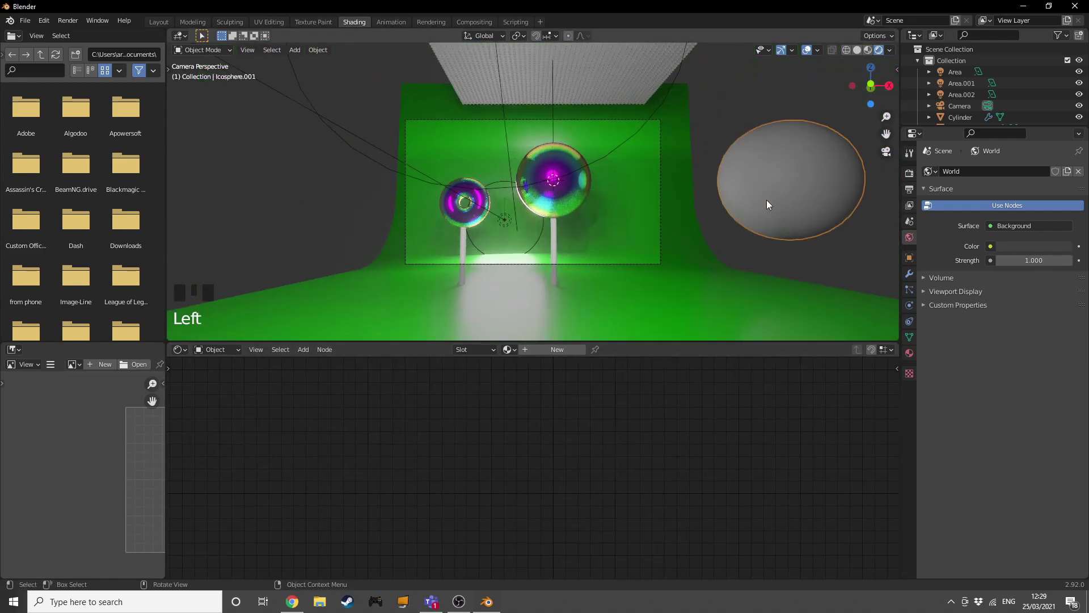
middle_drag(764, 200, 686, 251)
scroll(666, 196, down, 5)
middle_drag(666, 197, 547, 344)
click(556, 349)
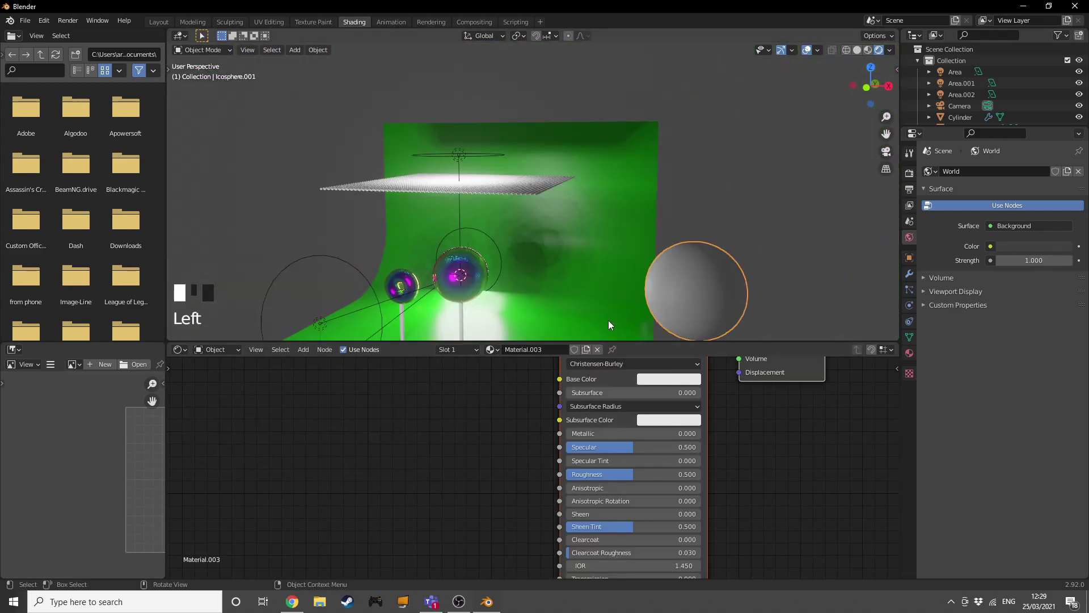
- Set the large sphere's base color to orange, its roughness to 0.000 and its metallic to 1.000
click(660, 379)
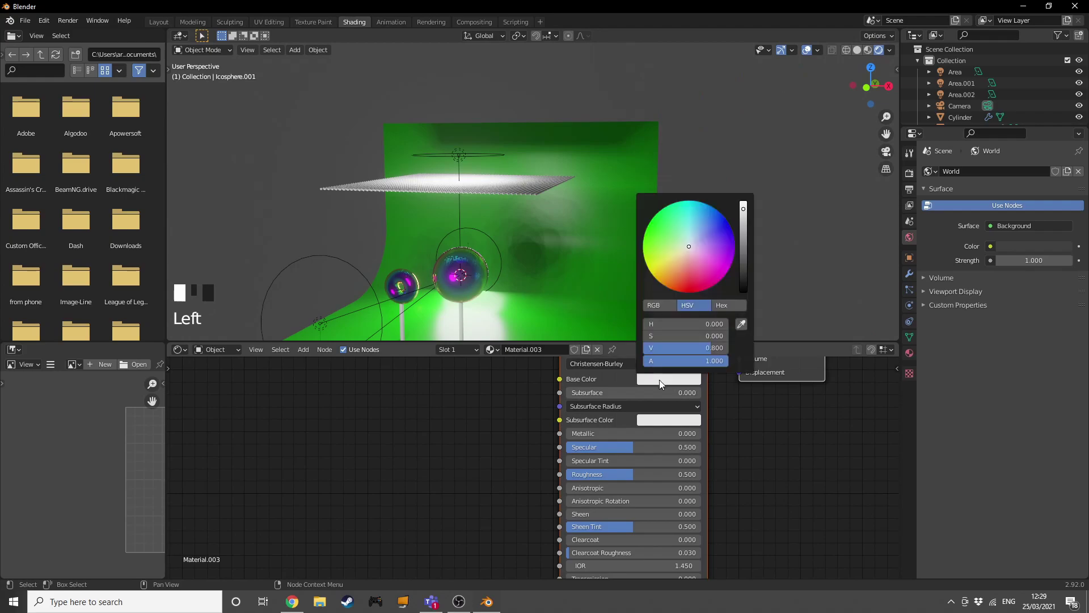
click(673, 274)
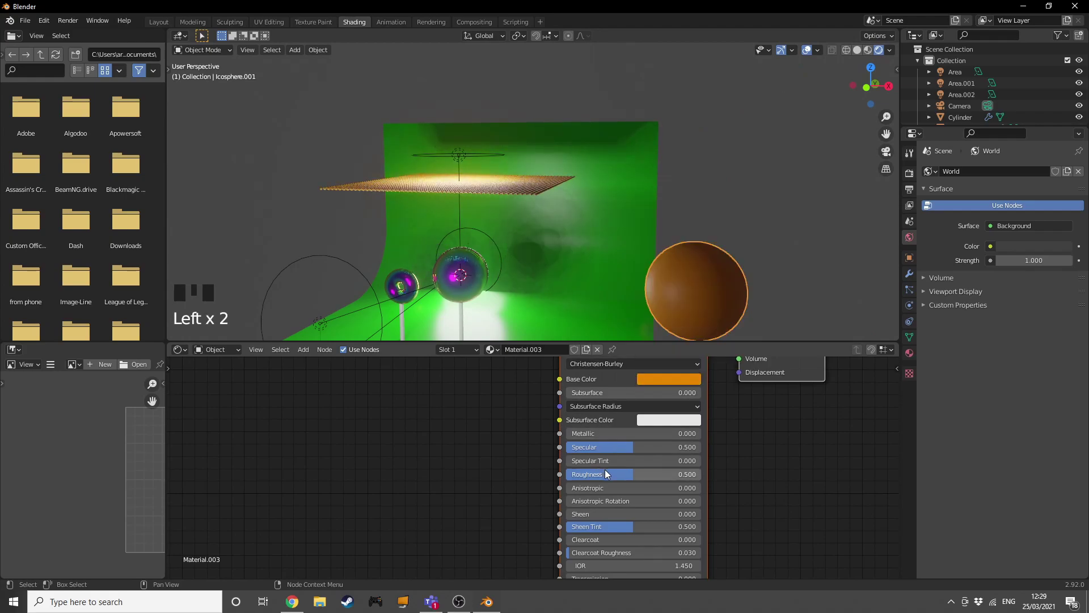
drag(606, 474, 565, 474)
drag(608, 434, 701, 434)
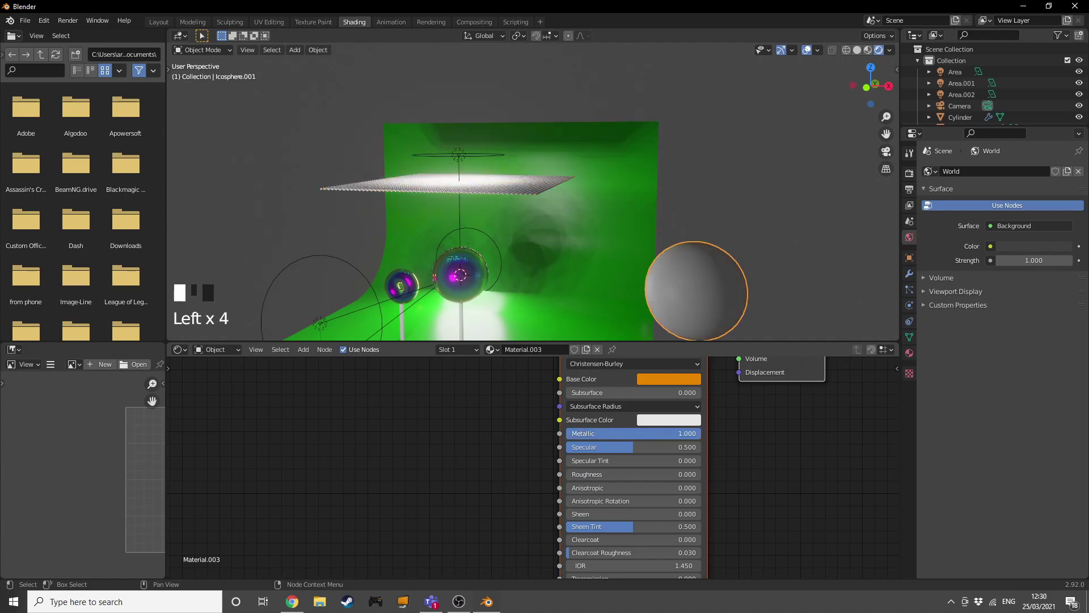
- Select the sphere-studded plane and turn off Show Emitter in its hair particle render settings
middle_drag(540, 286, 514, 178)
scroll(582, 170, up, 3)
click(513, 178)
scroll(518, 243, up, 2)
middle_drag(518, 242, 482, 182)
click(906, 292)
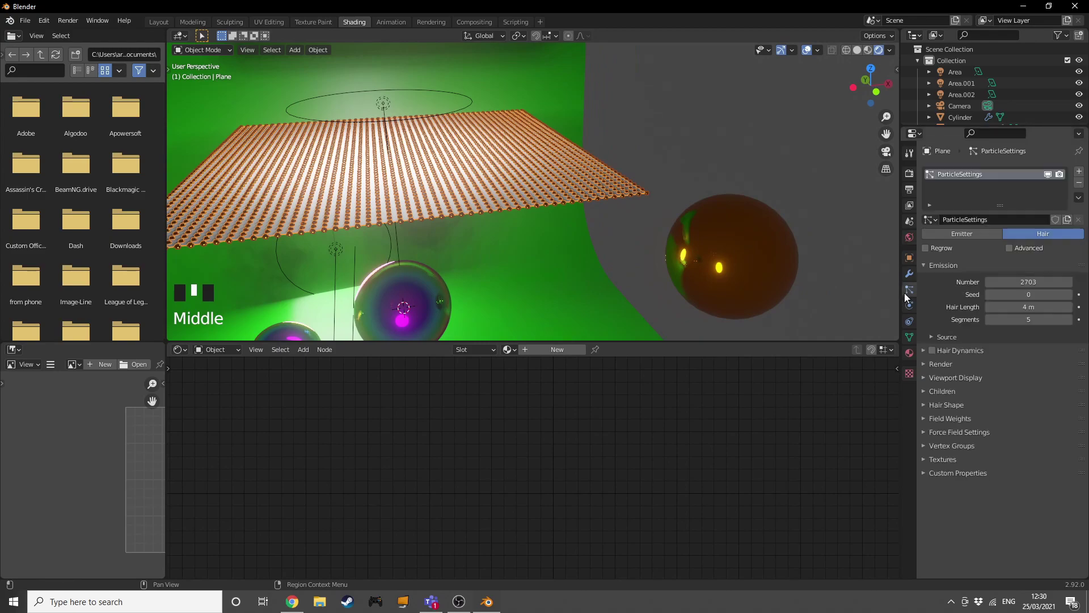
click(940, 364)
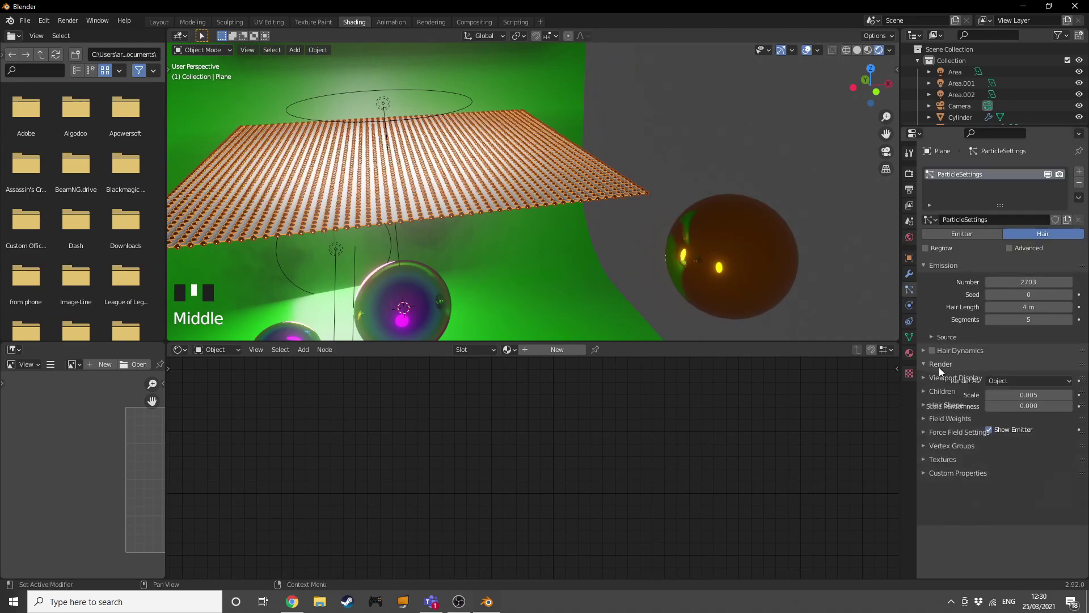
click(979, 447)
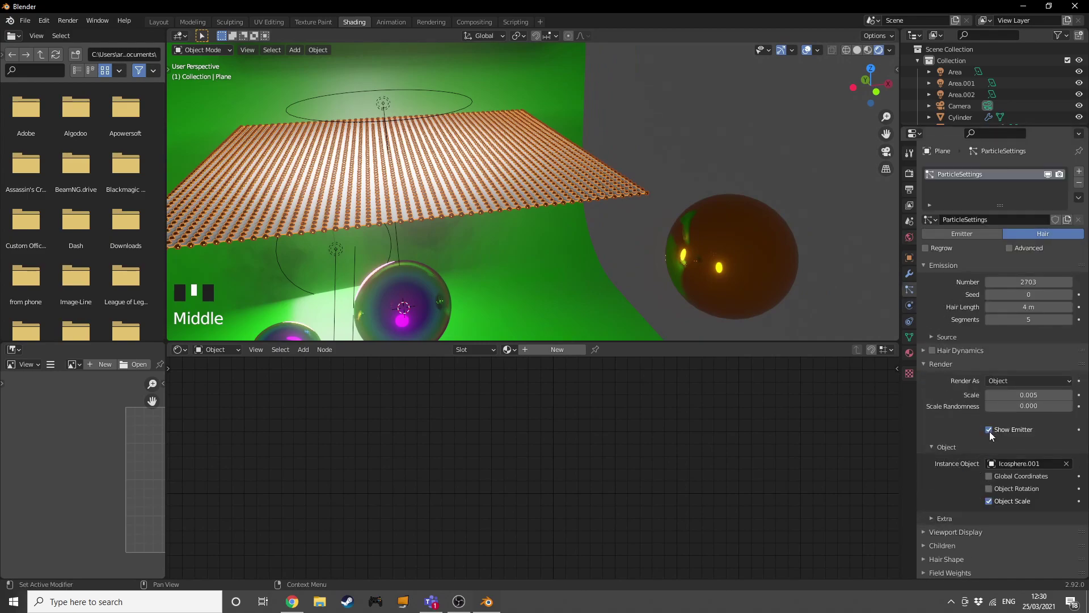
click(988, 429)
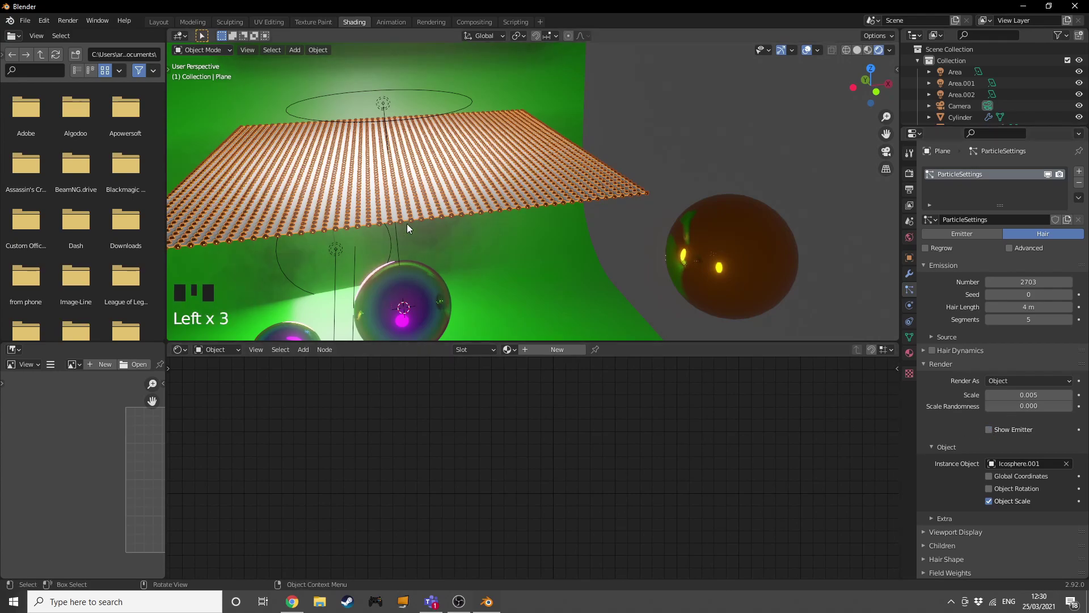
- Return to the camera view and set the world background strength to 0.000
middle_drag(407, 224, 398, 227)
key(KP_0)
scroll(554, 179, up, 5)
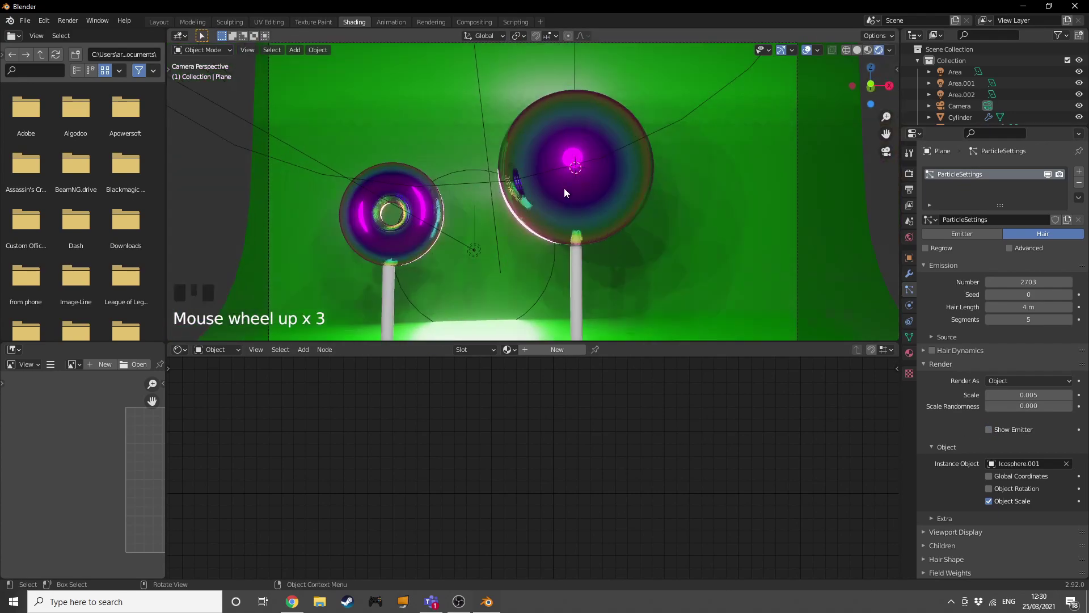
scroll(650, 178, down, 2)
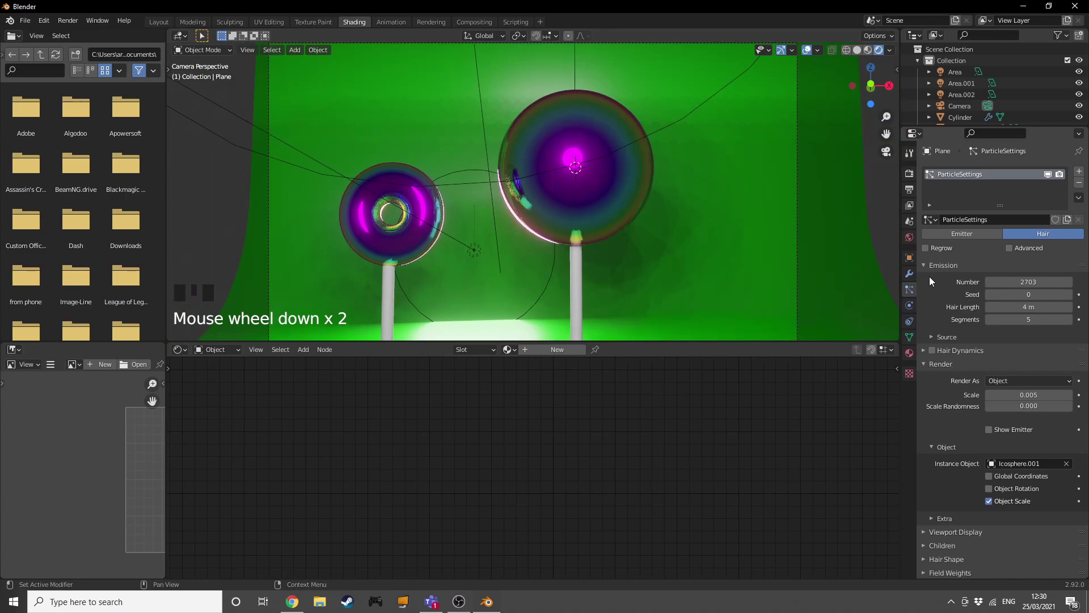
click(911, 239)
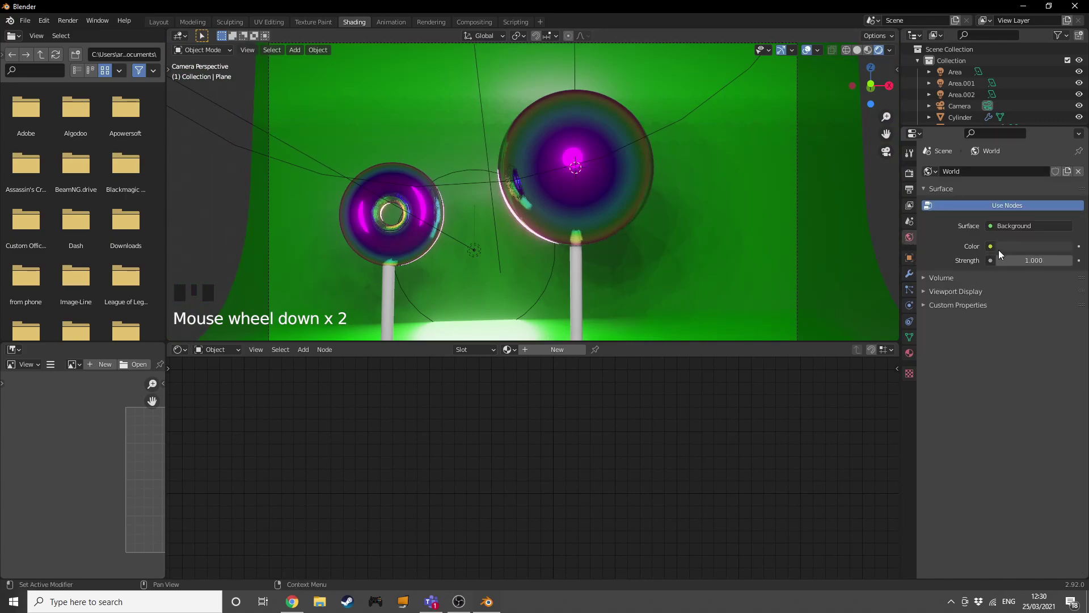
drag(1014, 258, 959, 257)
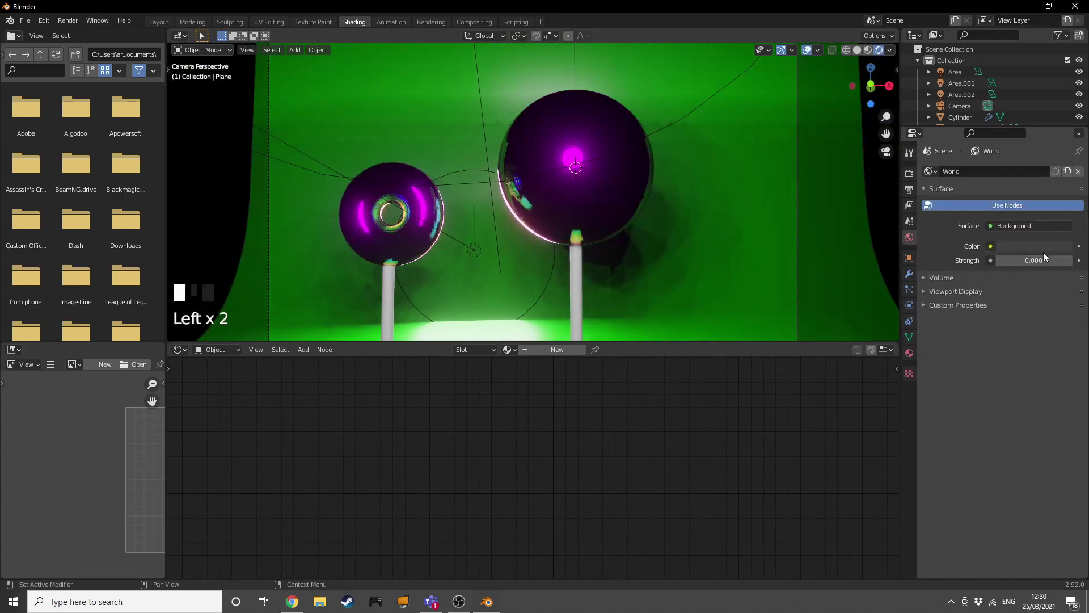
- Use an Environment Texture for the world color and load an image from the HDRI folder
click(990, 245)
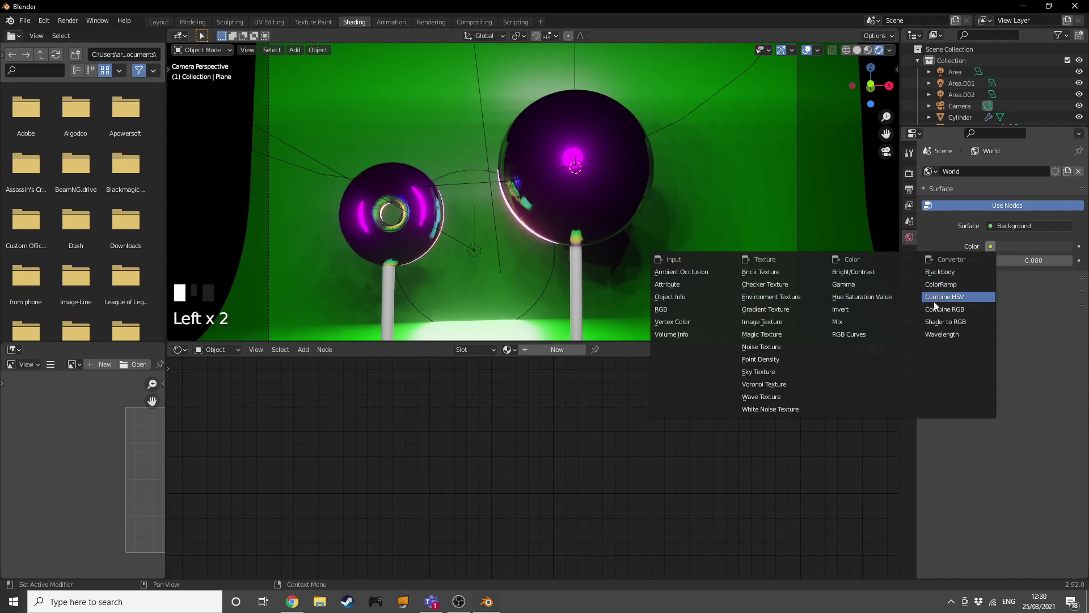
click(777, 297)
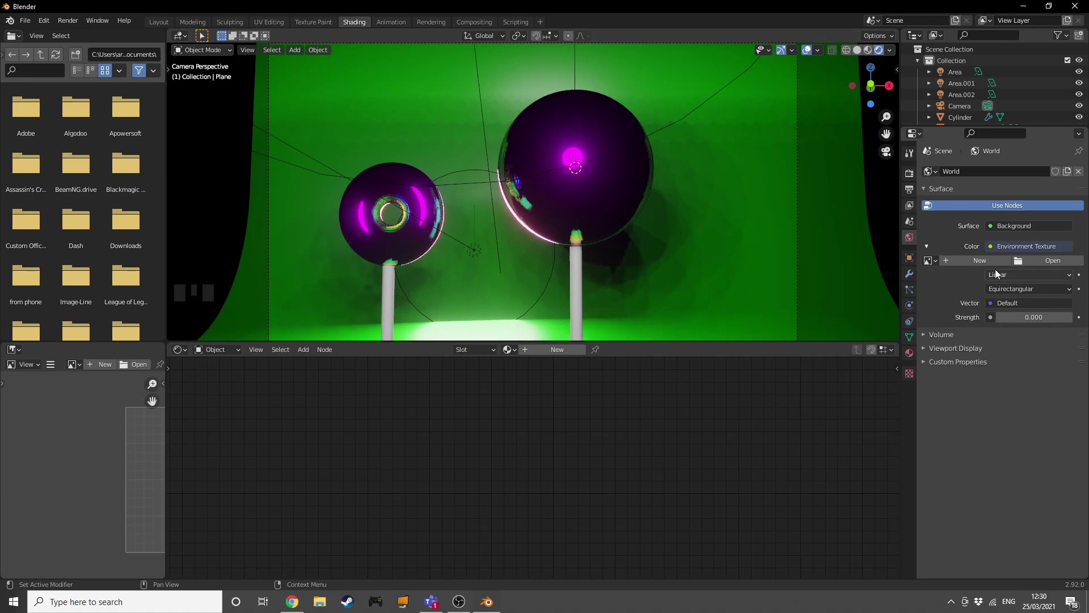
click(1031, 260)
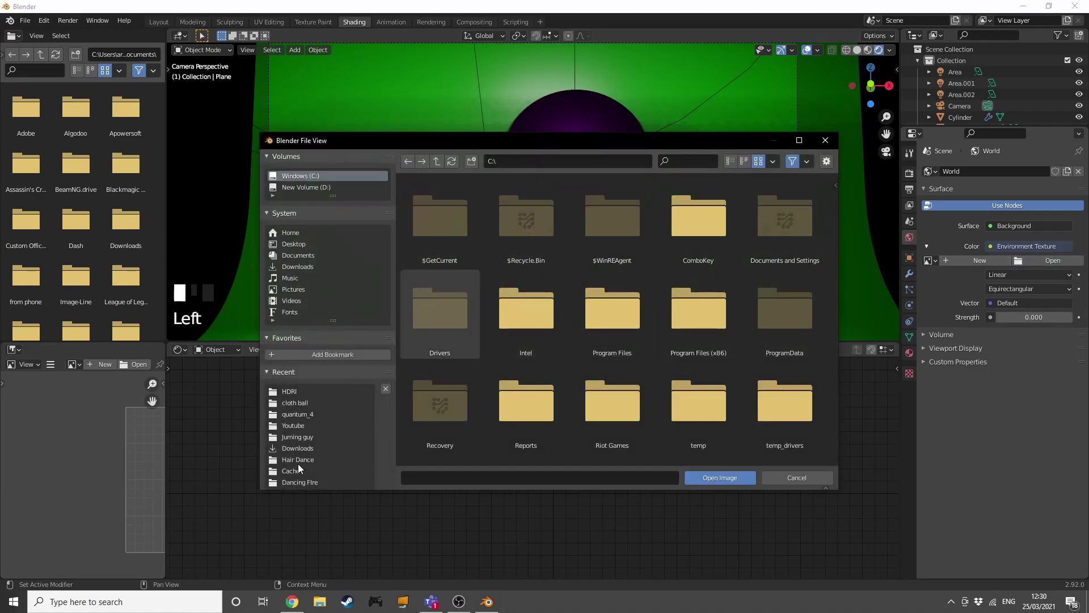
scroll(300, 458, down, 1)
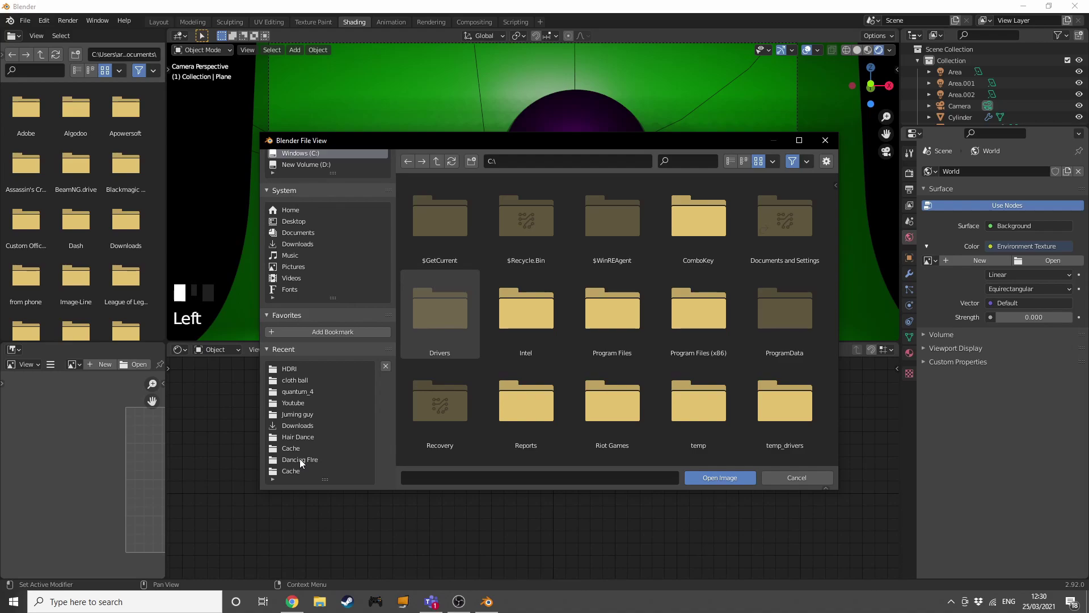
click(298, 369)
double_click(694, 223)
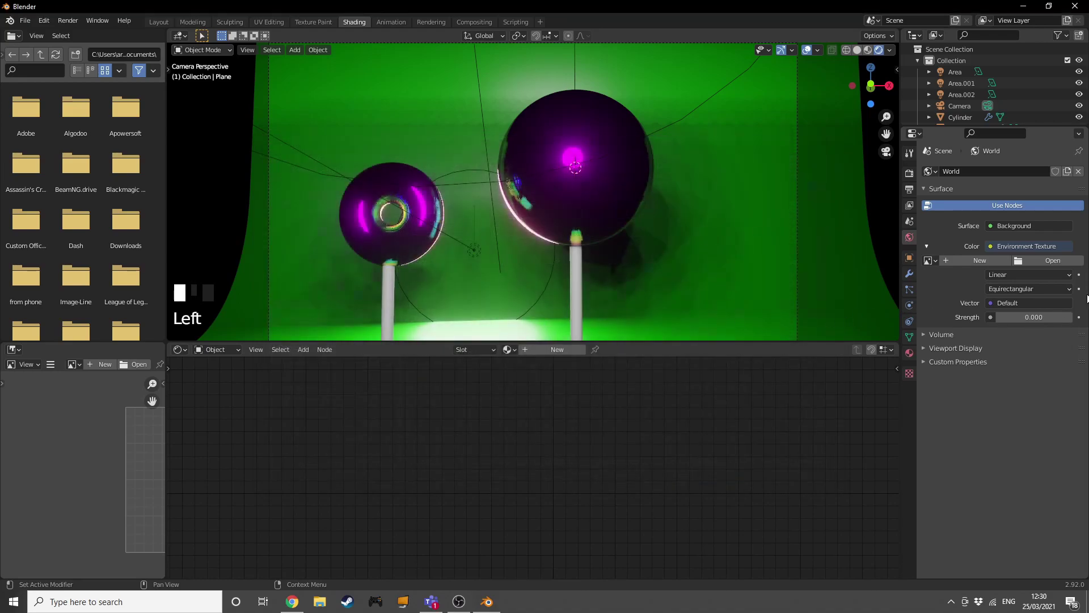
- Set the world environment strength to 0.200 and play the animation to preview the lighting
click(1012, 345)
text(0.0)
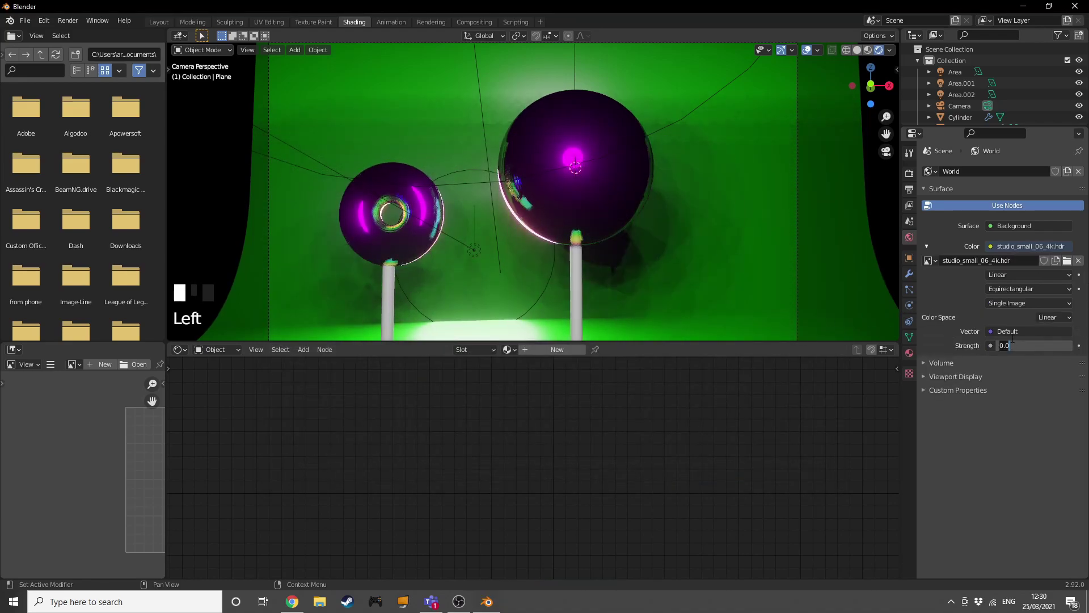
text(0.2)
key(Return)
key(space)
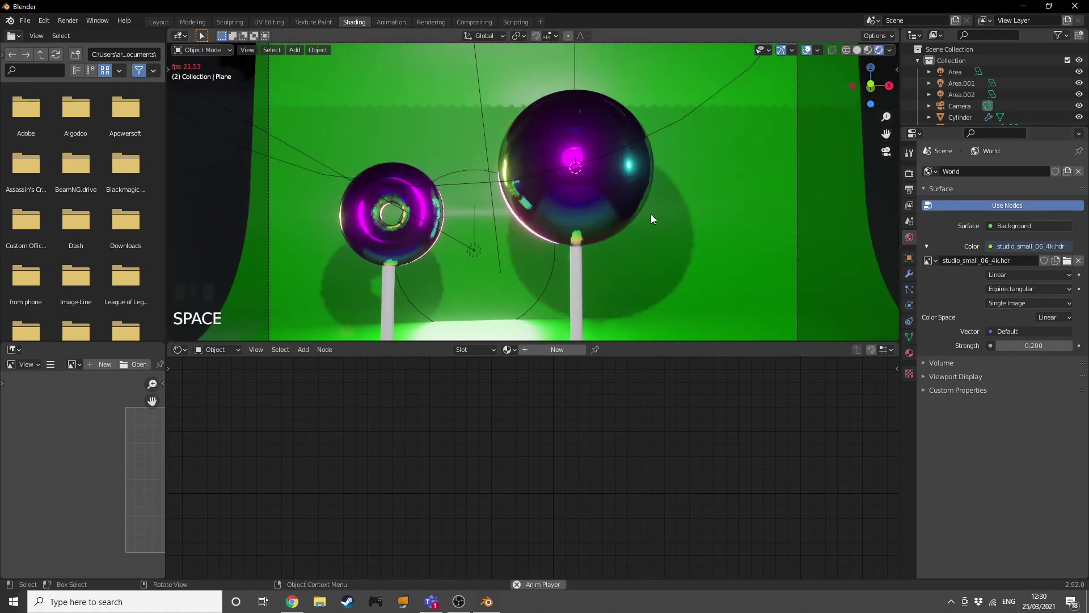
- Assign the existing orange metallic Material.003 to both sticks under the sphere and the torus
click(565, 290)
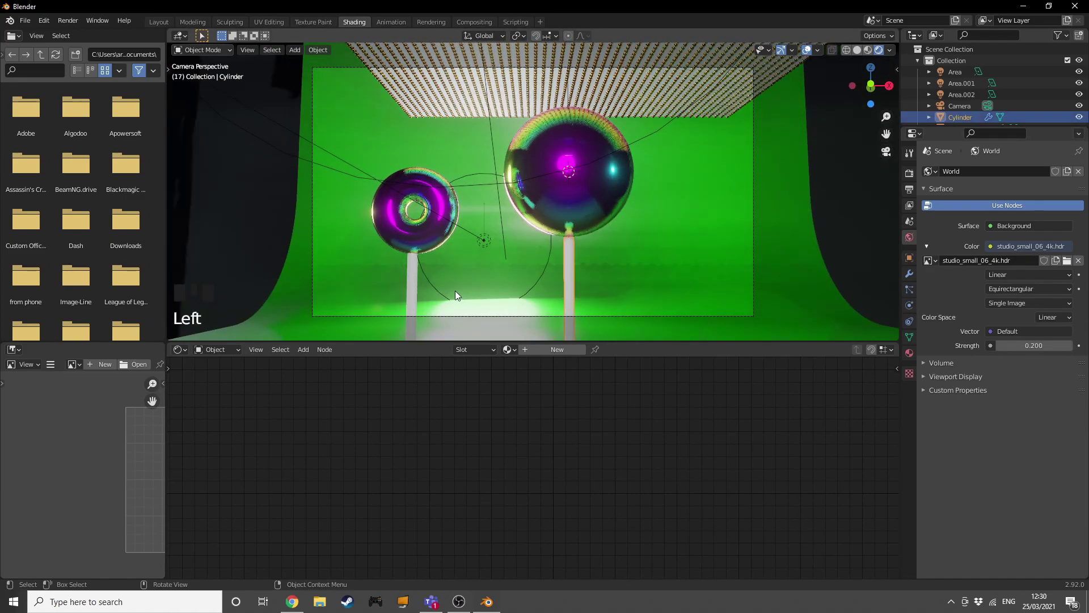
click(508, 350)
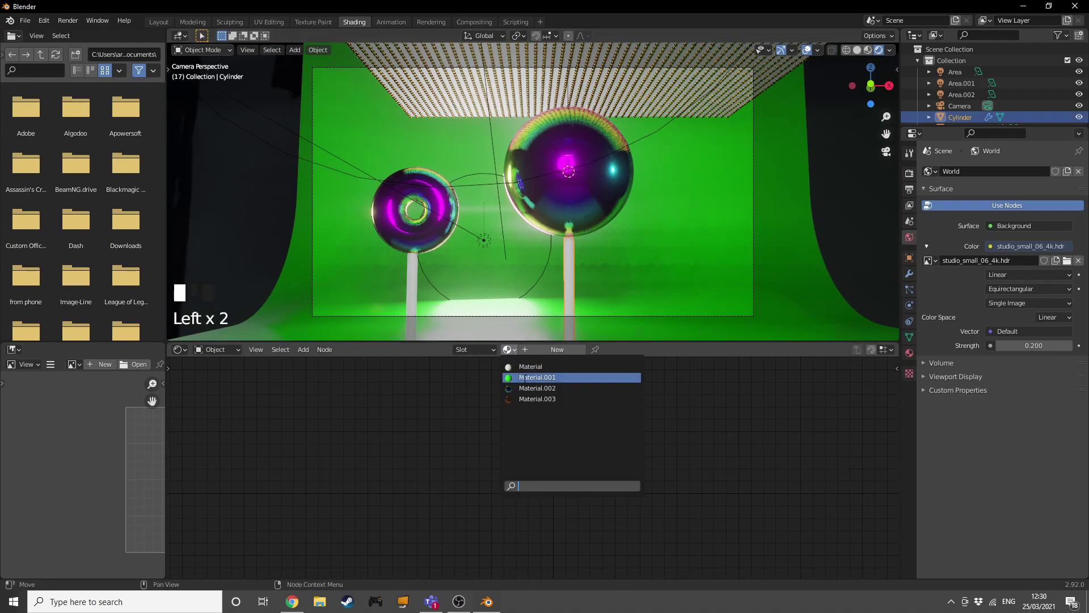
click(524, 399)
click(410, 293)
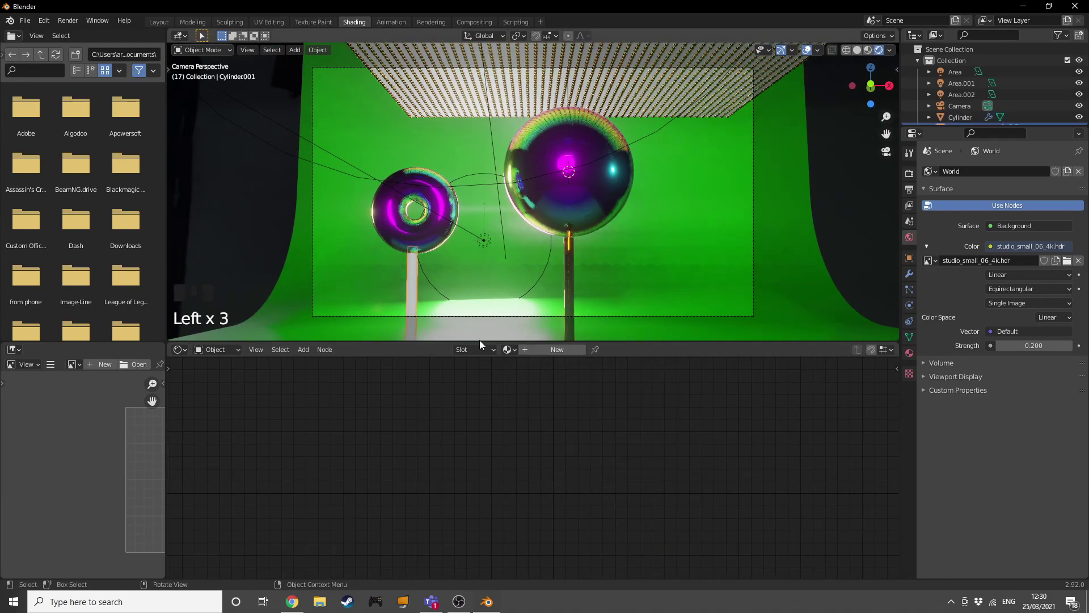
click(509, 350)
click(523, 399)
- Play back the cloth animation in the camera view to check the materials and the fall, then stop it
key(space)
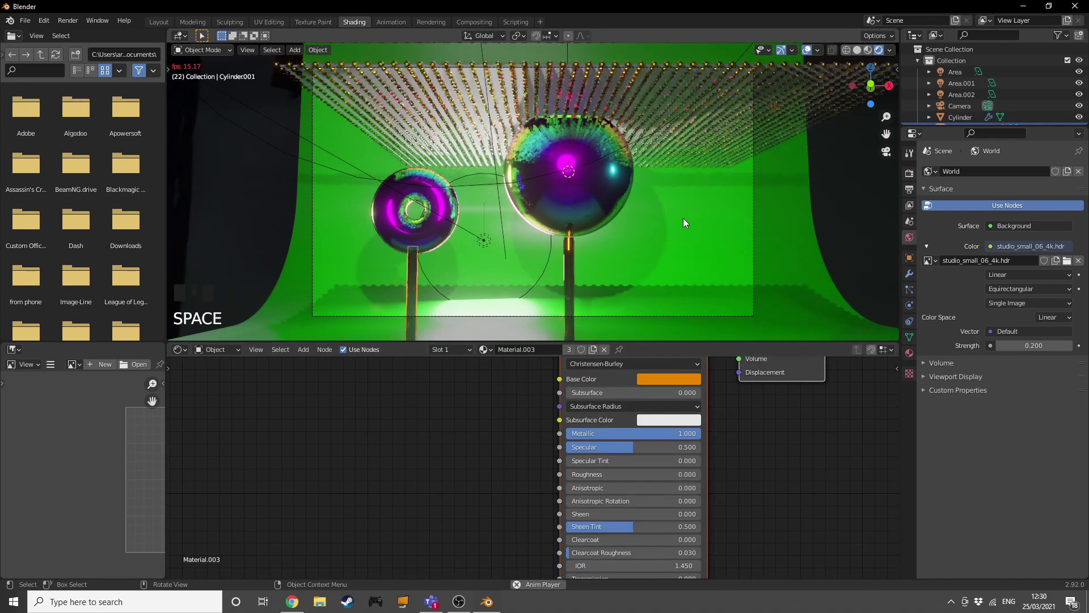
scroll(668, 213, up, 2)
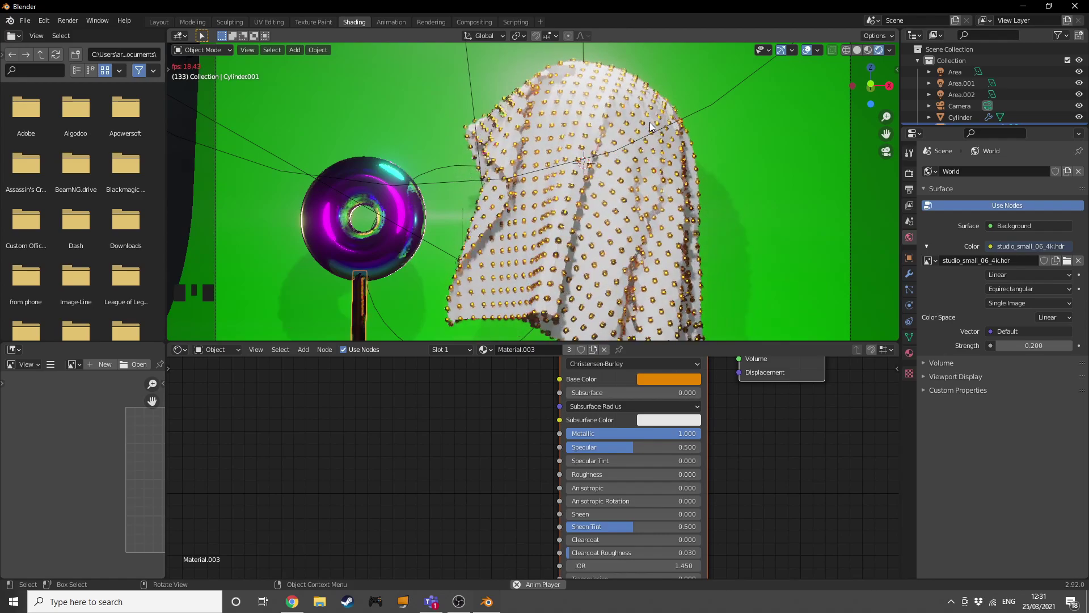
key(space)
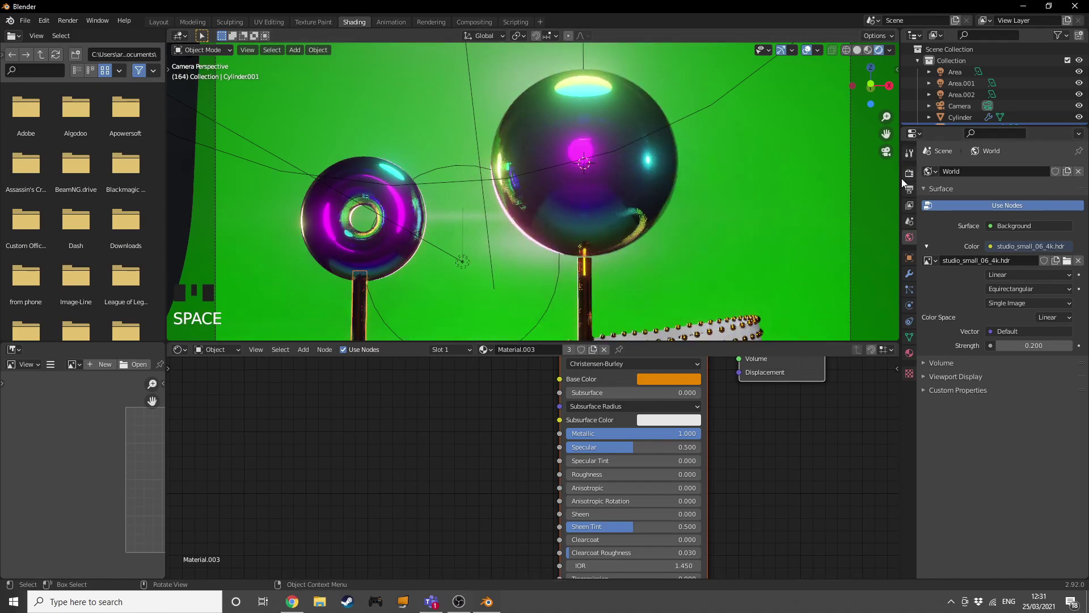
- Name the render output adfafhdhfa and set its file format to FFmpeg Video
click(910, 189)
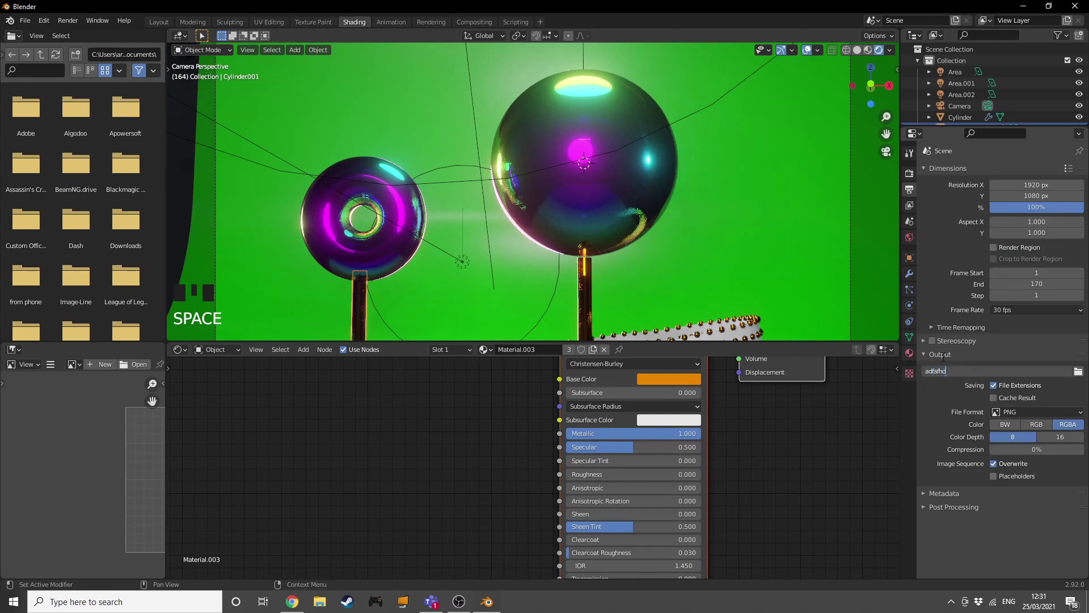
key(Return)
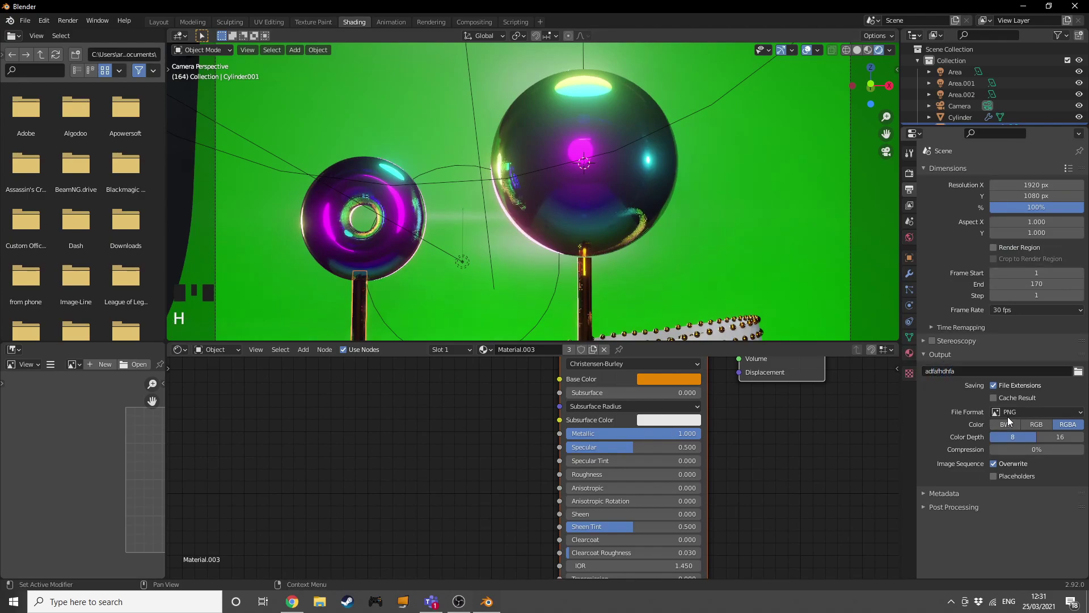
click(1007, 414)
click(1072, 469)
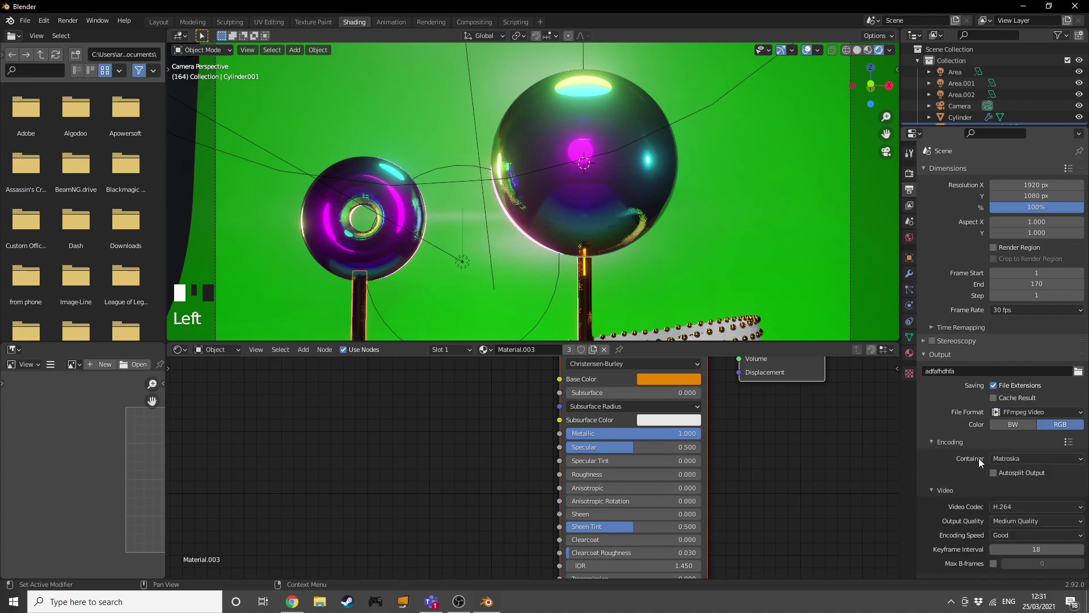
- Set the video encoding container to MPEG-4 and the output quality to Perceptually Lossless
click(1012, 459)
click(1014, 422)
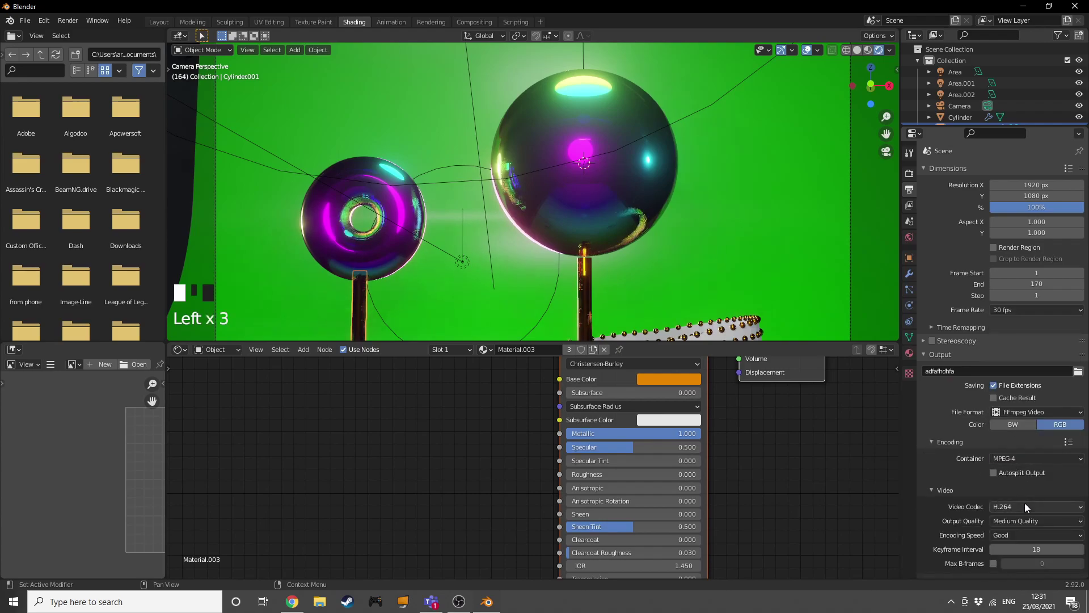
click(1030, 518)
click(1020, 482)
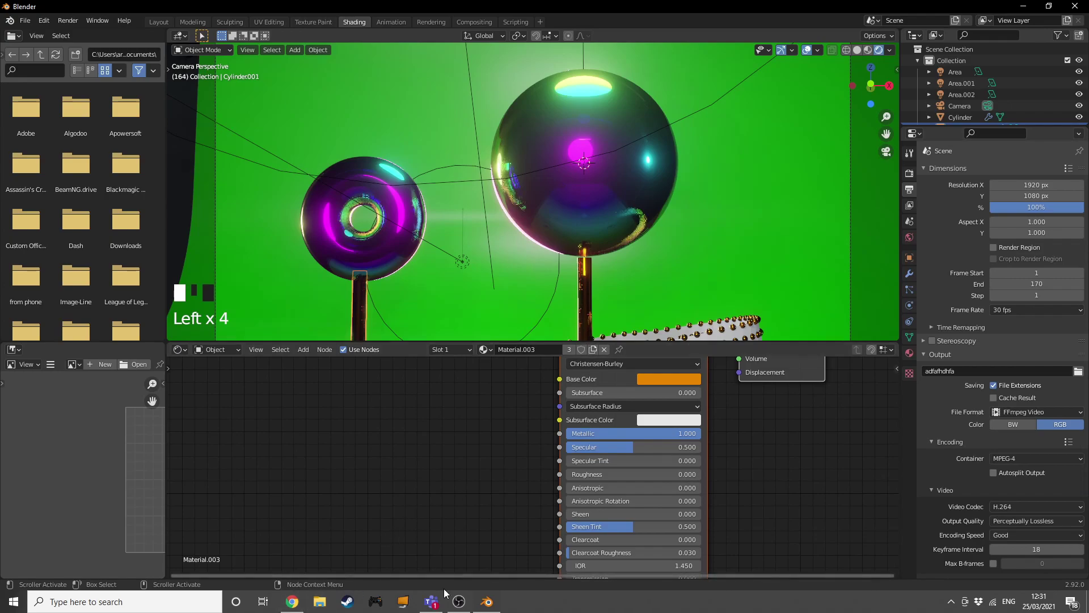
- Start rendering the animation
click(67, 20)
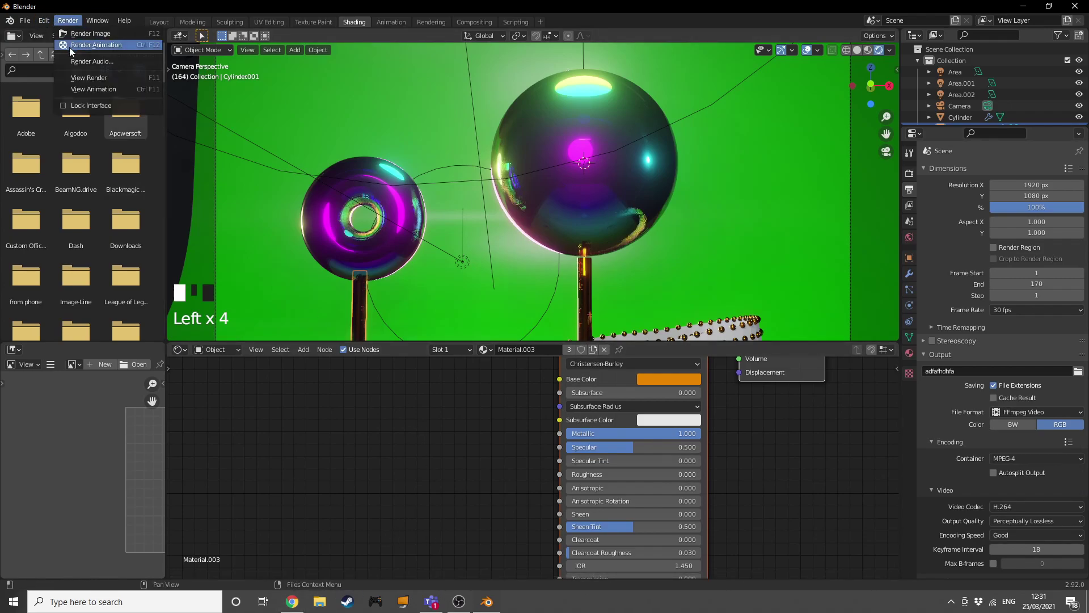